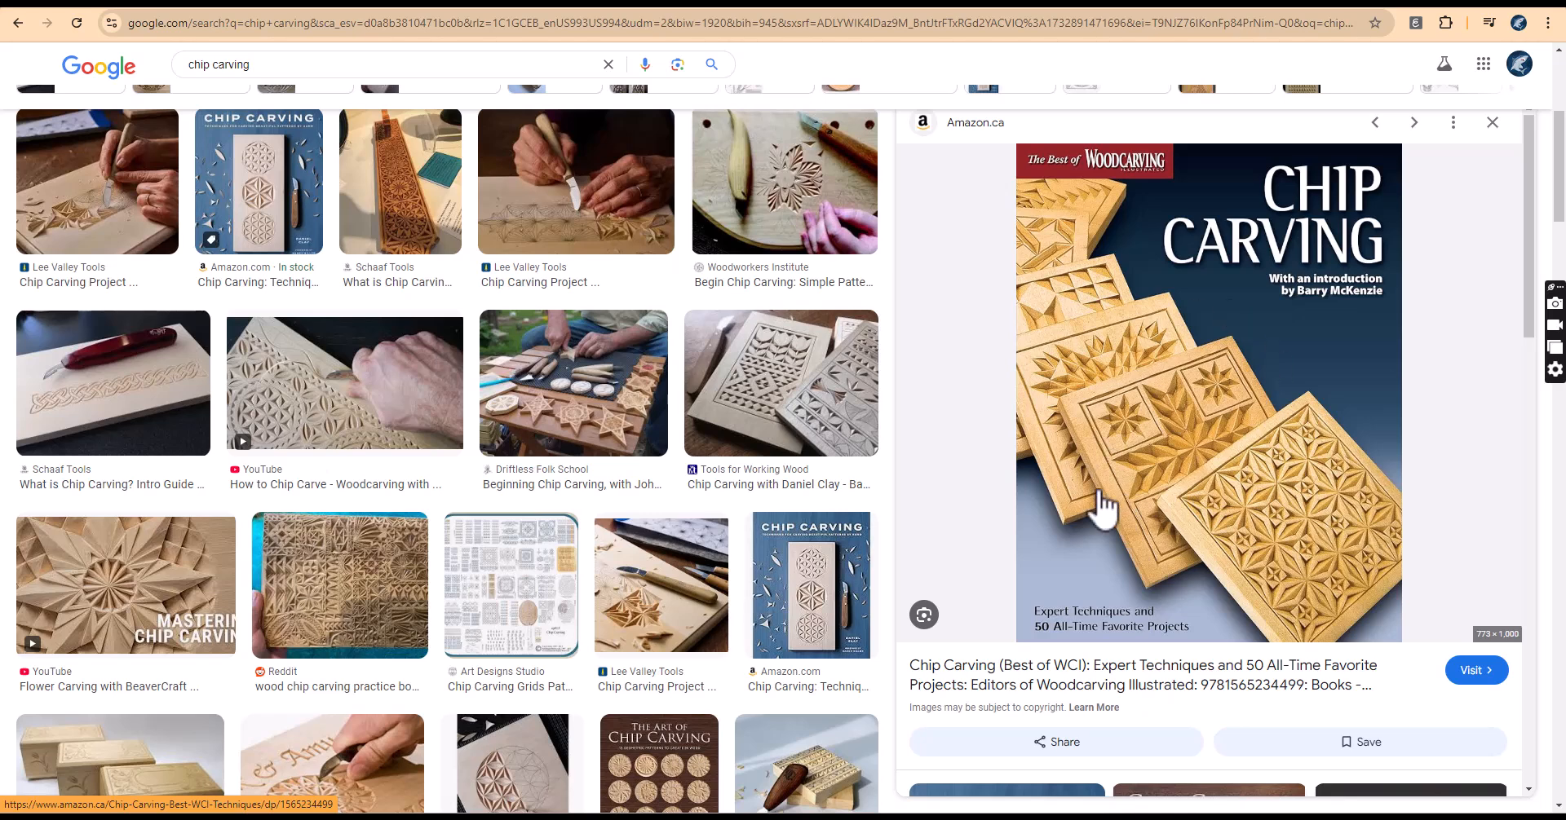
Examine the chip carving books, folk-school stars and Lee Valley starter project among the image results
scroll(1205, 507, down, 5)
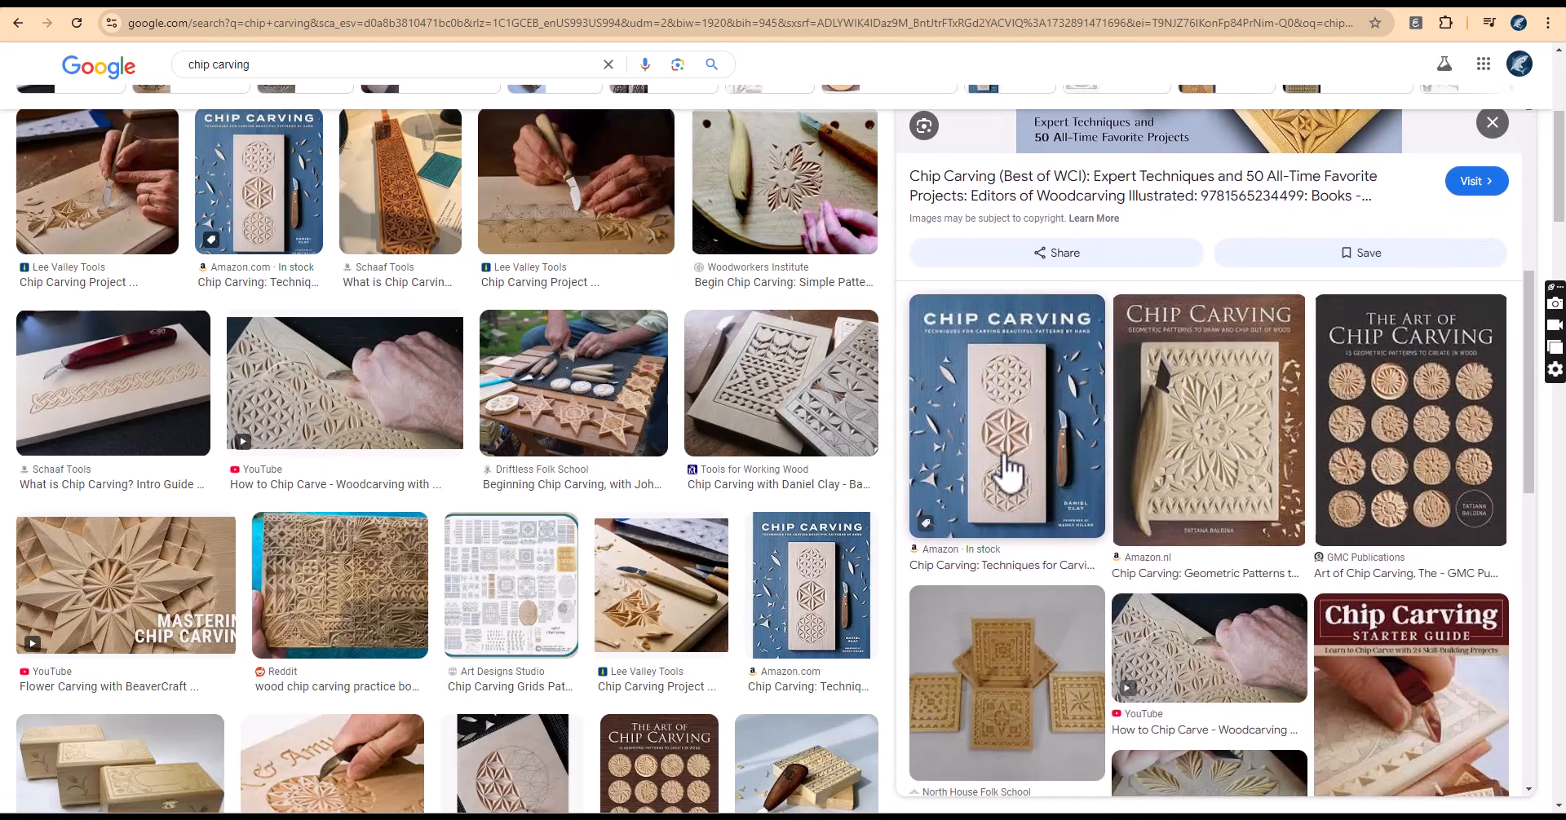
click(1399, 481)
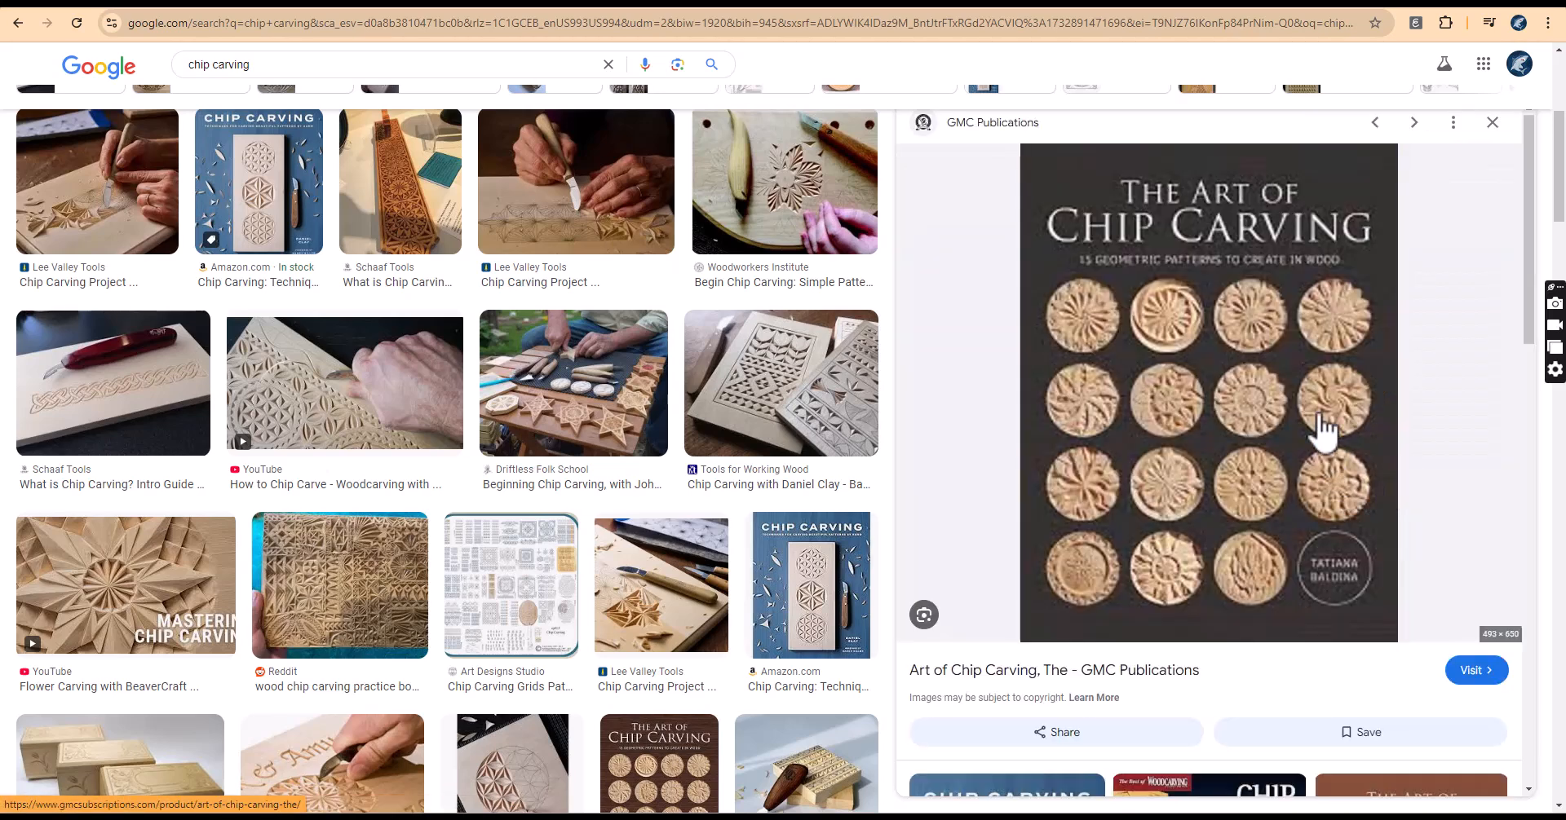
scroll(1153, 526, down, 6)
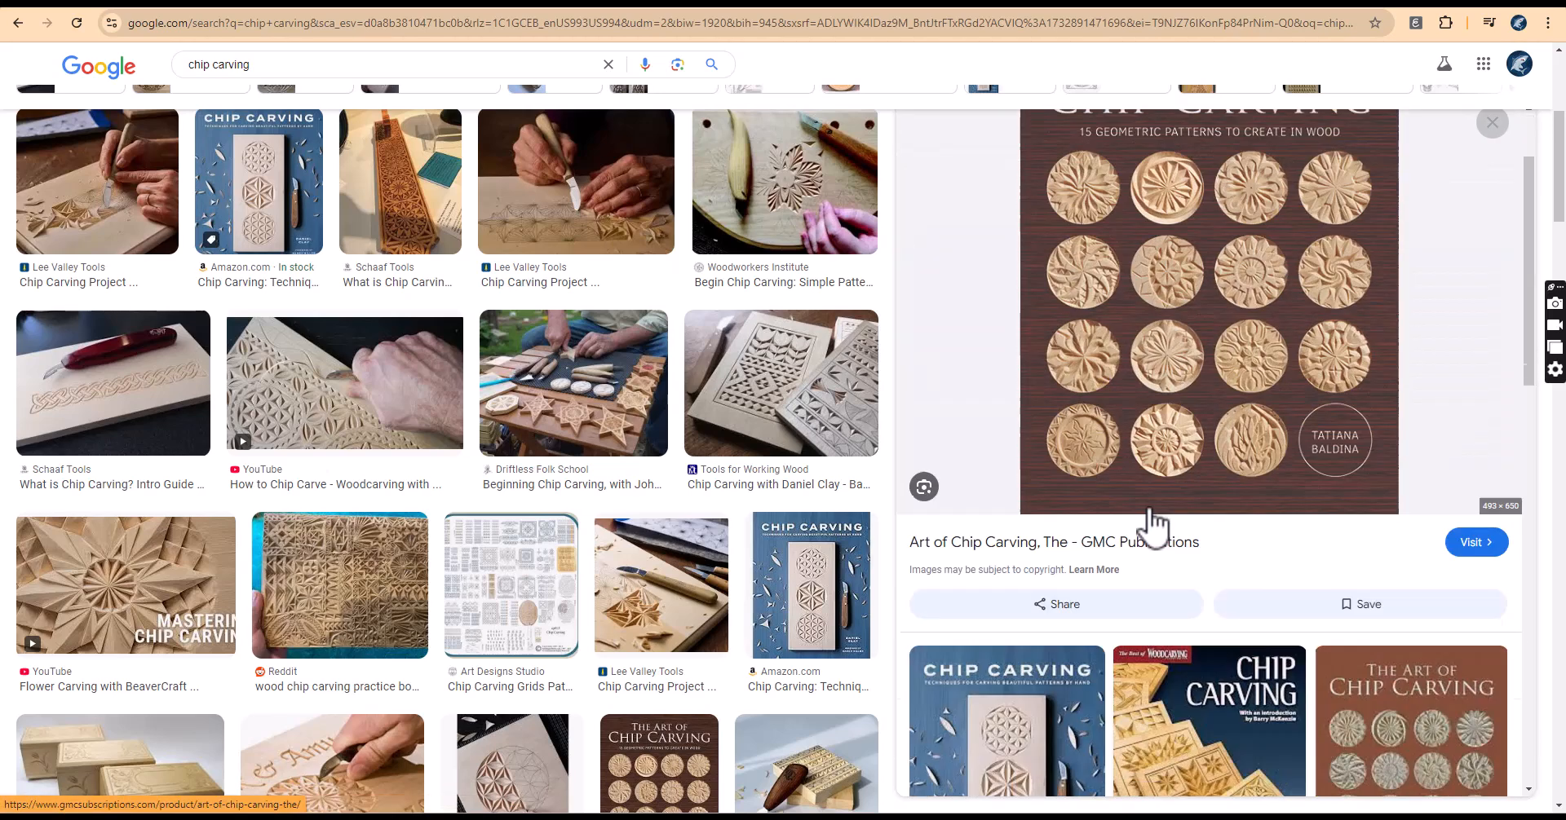
scroll(1153, 530, down, 2)
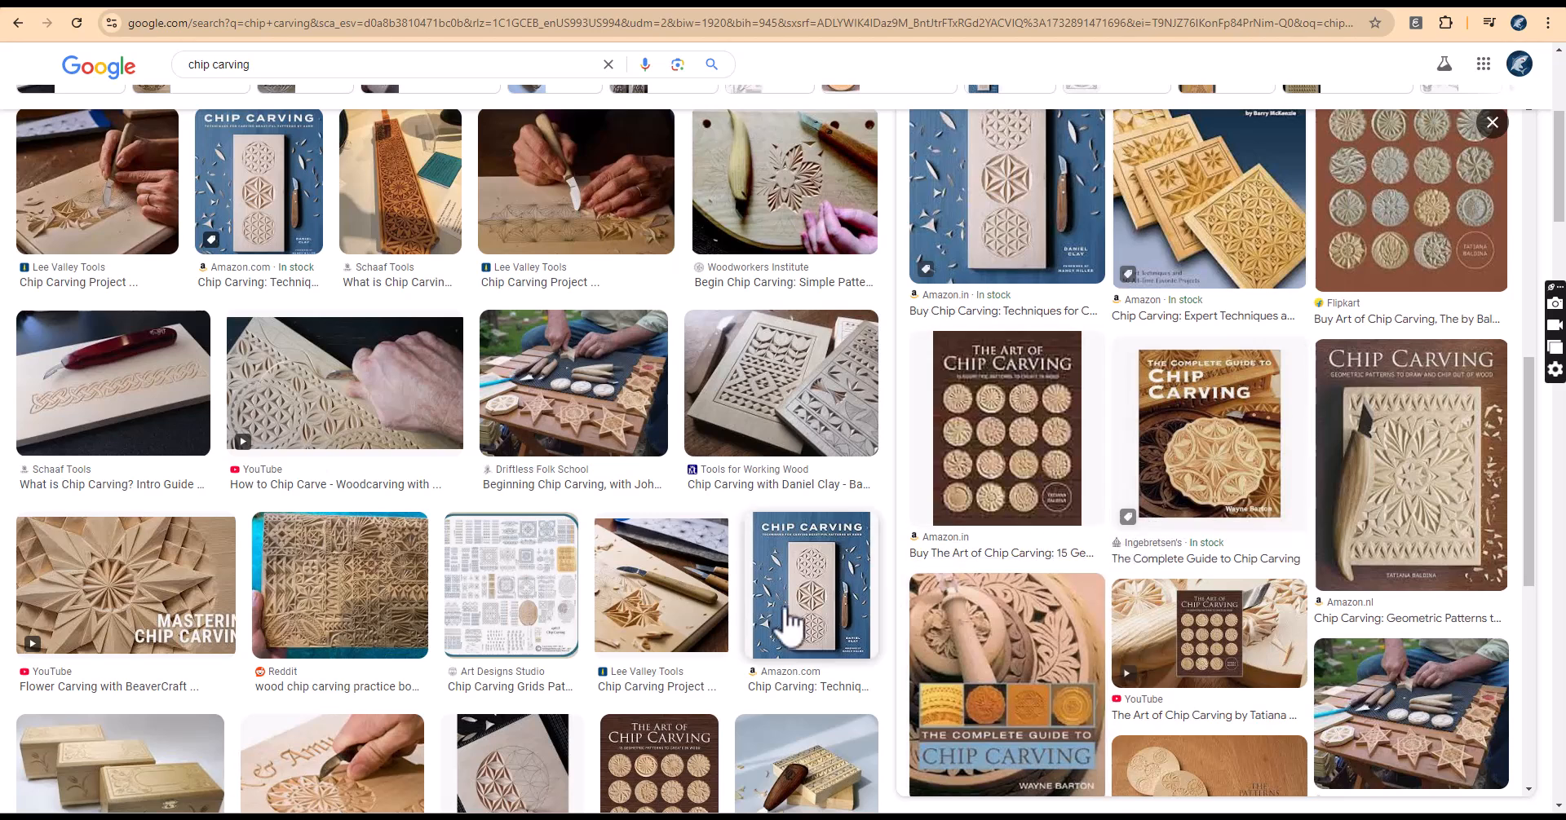
click(545, 410)
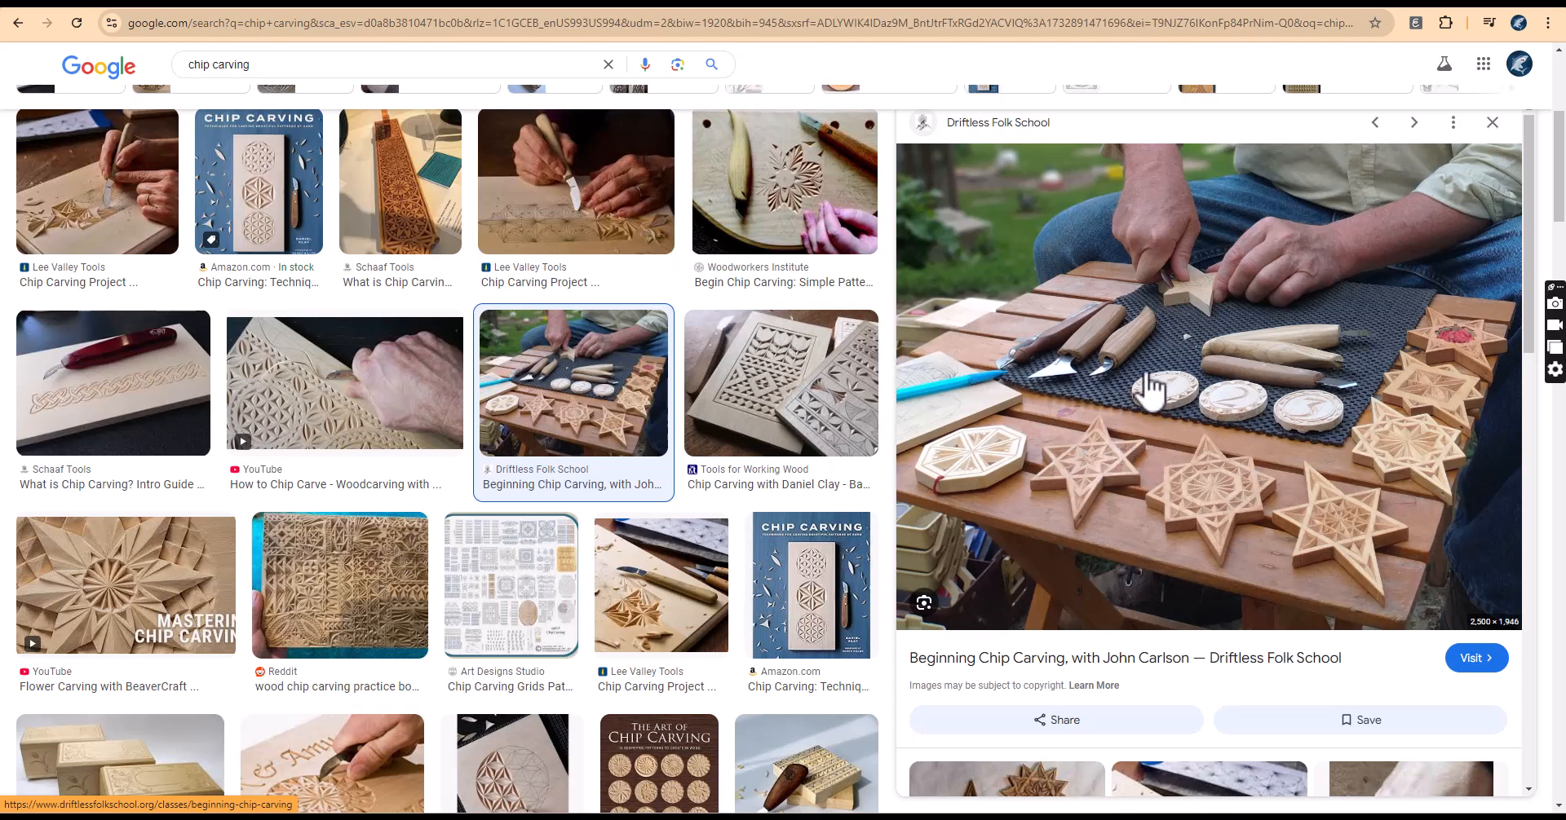
scroll(1001, 456, down, 1)
scroll(1001, 457, down, 5)
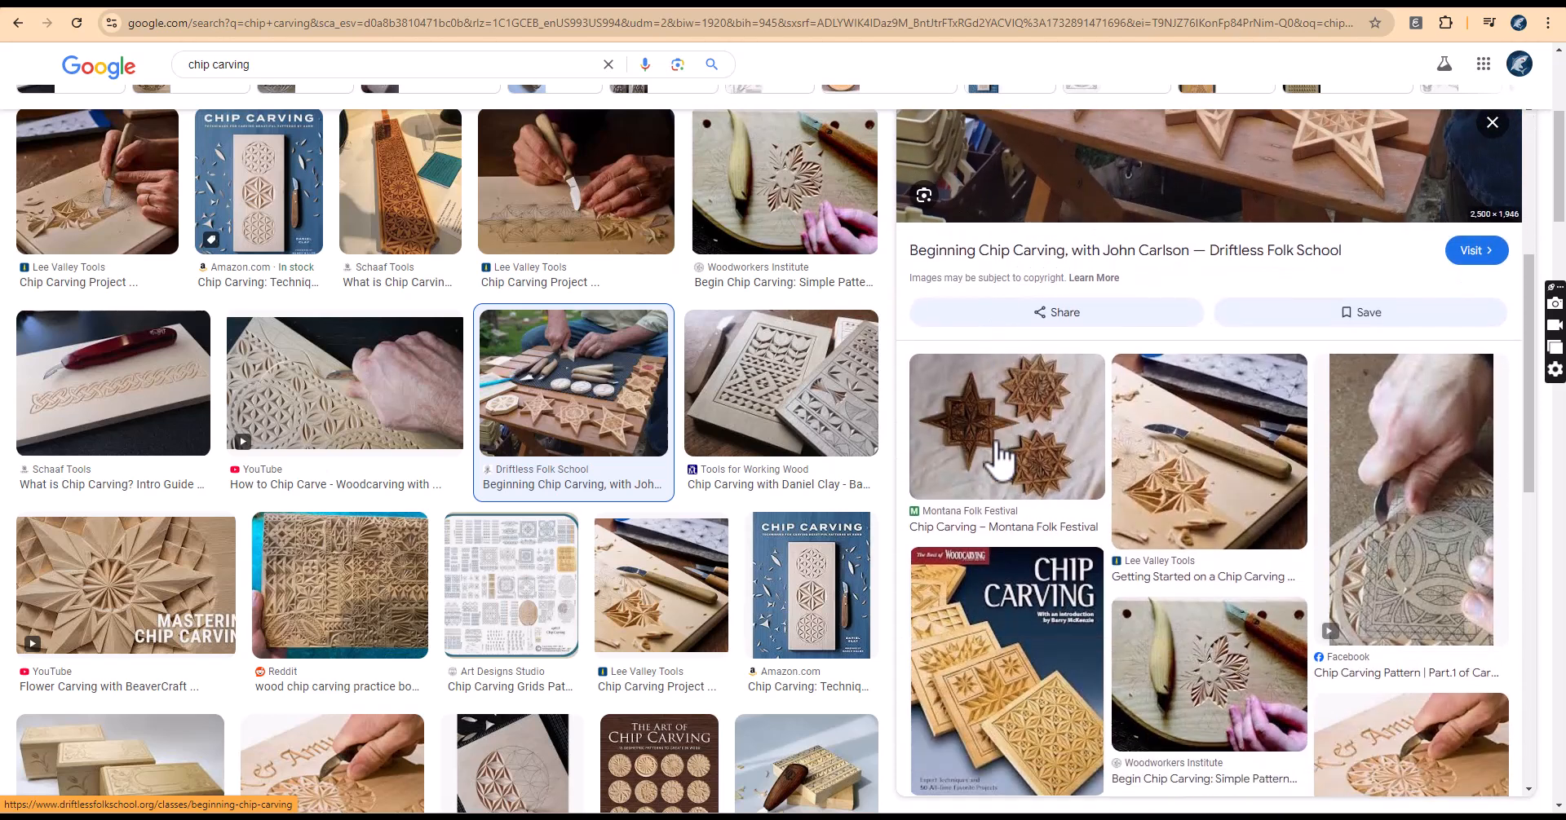
scroll(1119, 473, down, 1)
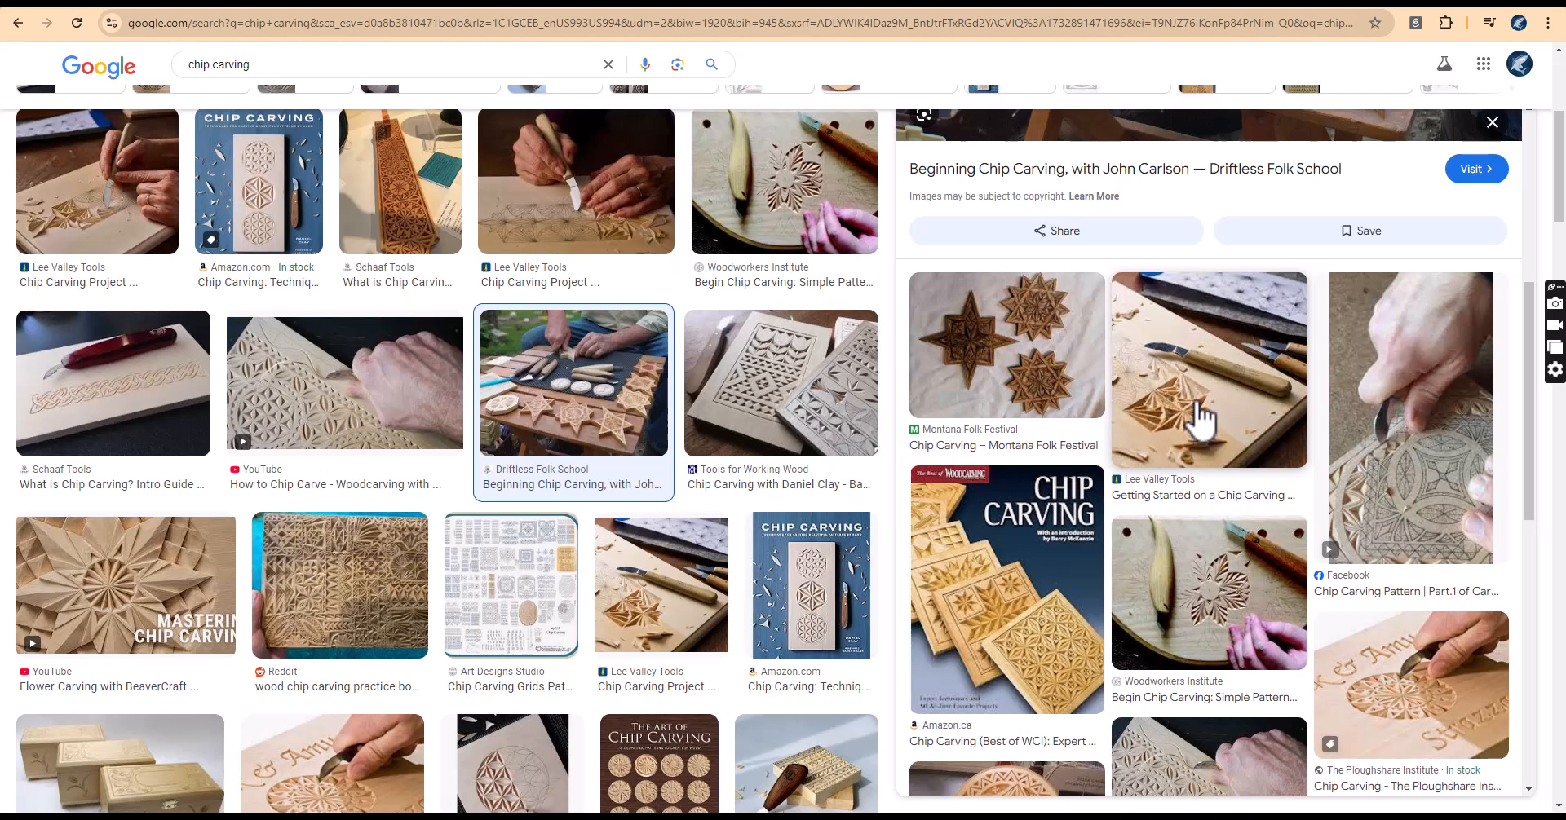
click(1199, 419)
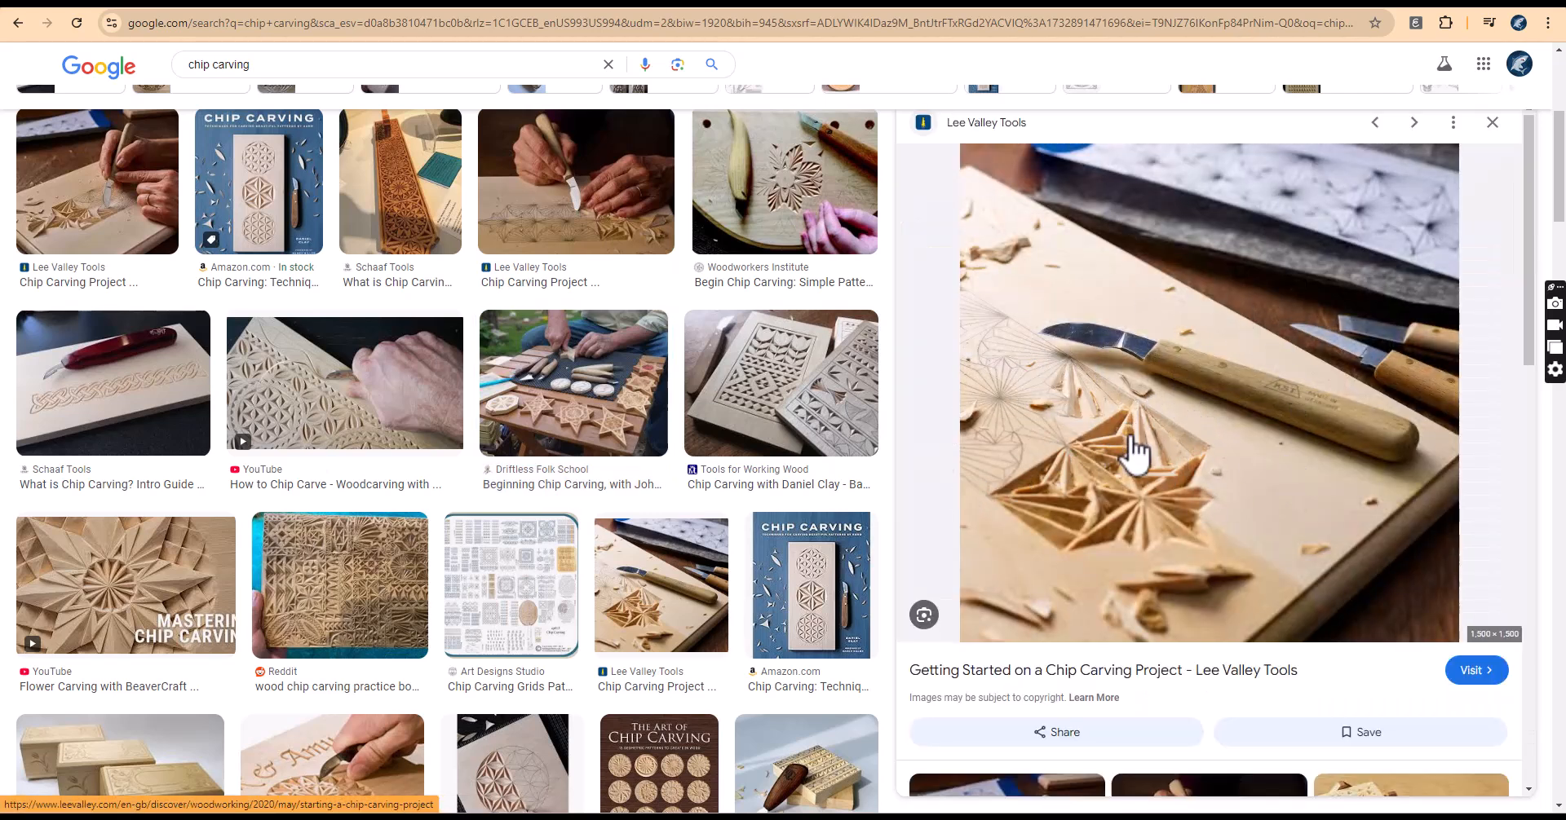
Browse further chip carving image results and examine the custom basswood card box and its related pictures
scroll(374, 525, down, 5)
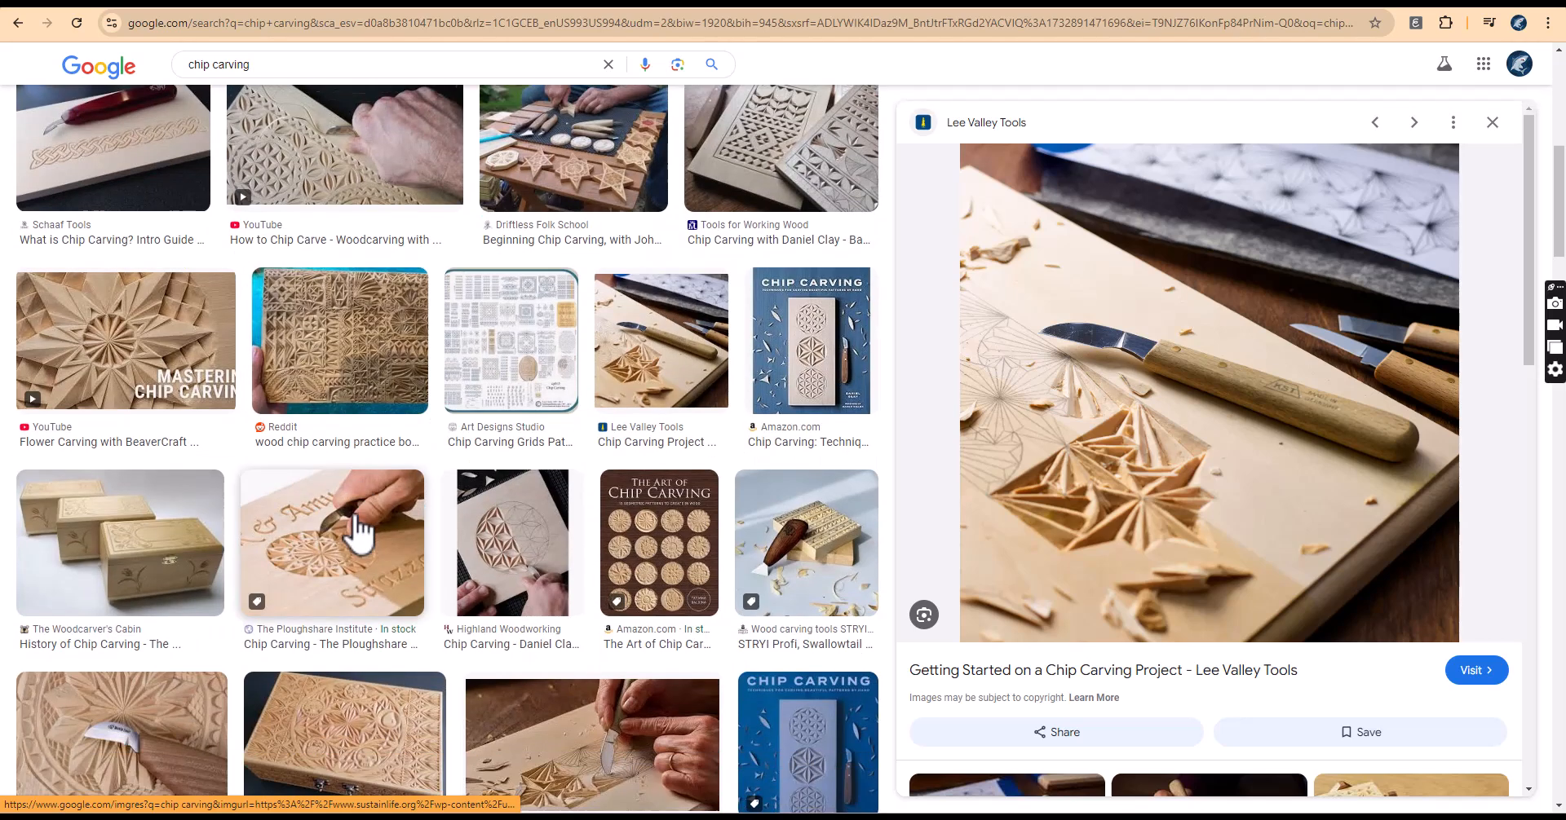
scroll(369, 531, down, 2)
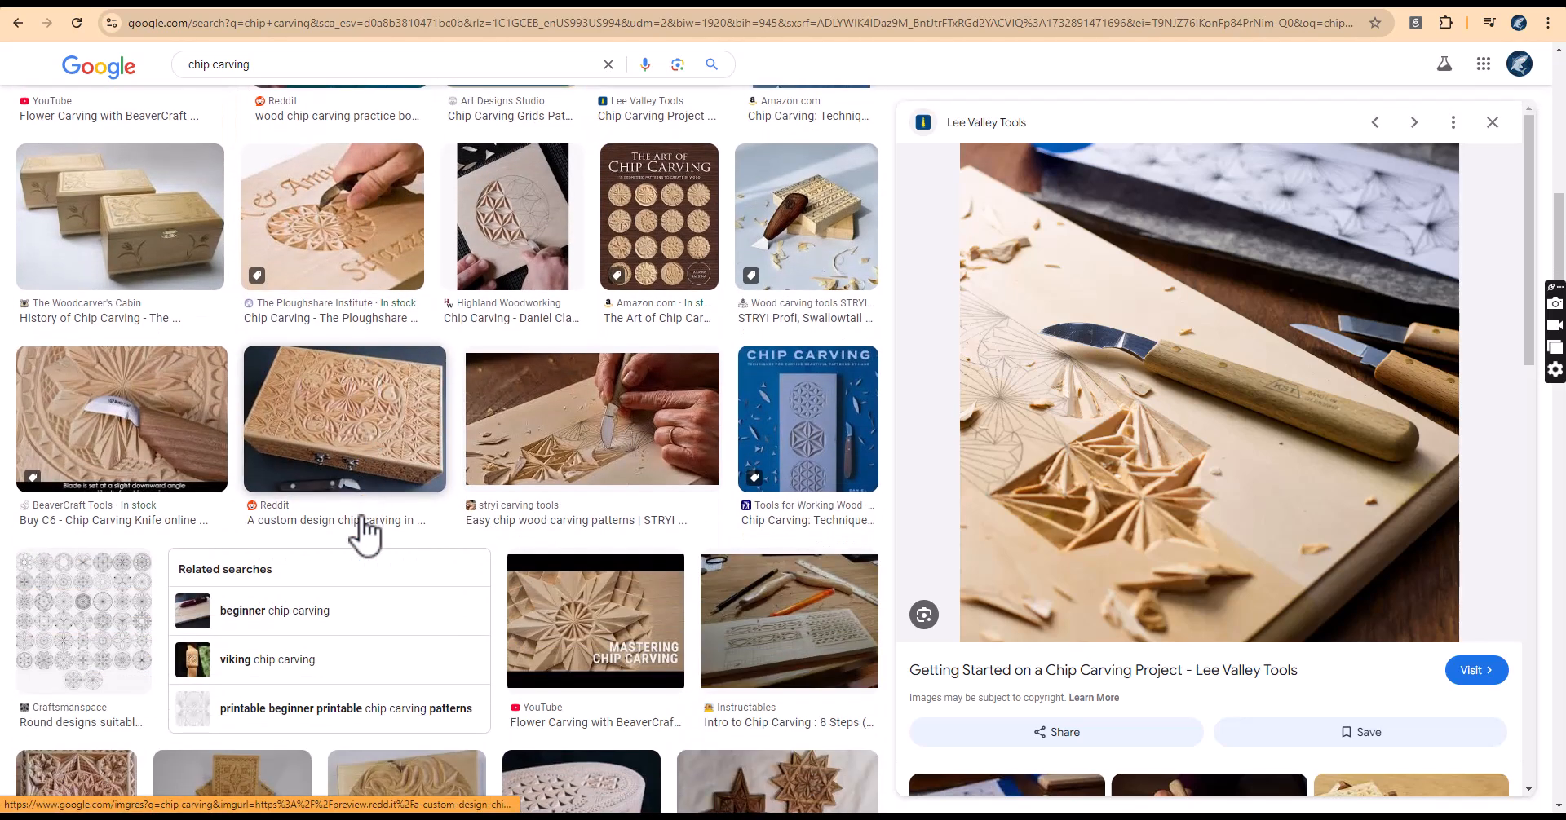
scroll(383, 511, up, 2)
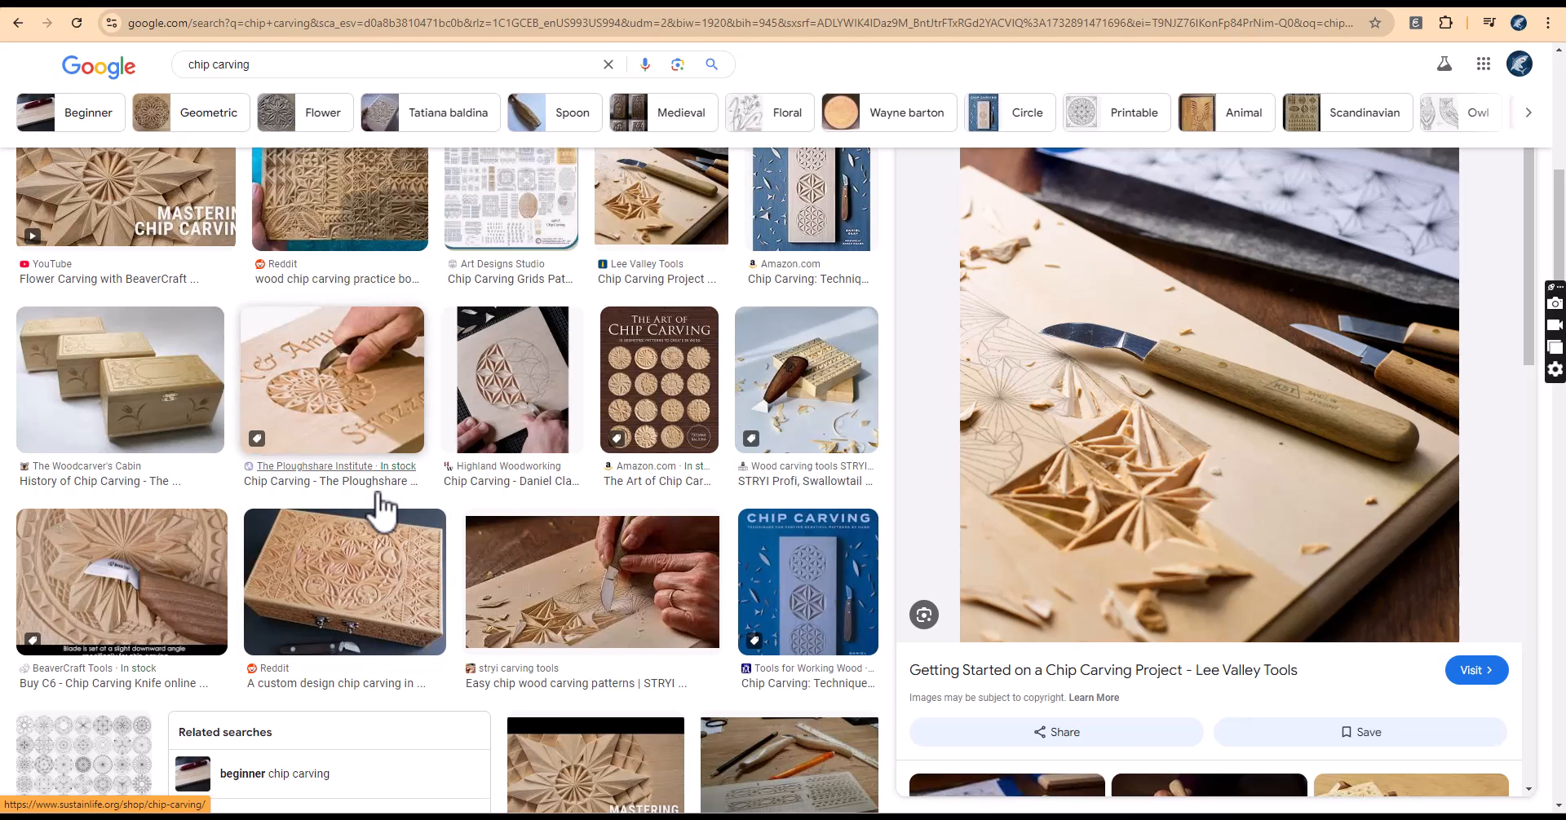
click(368, 561)
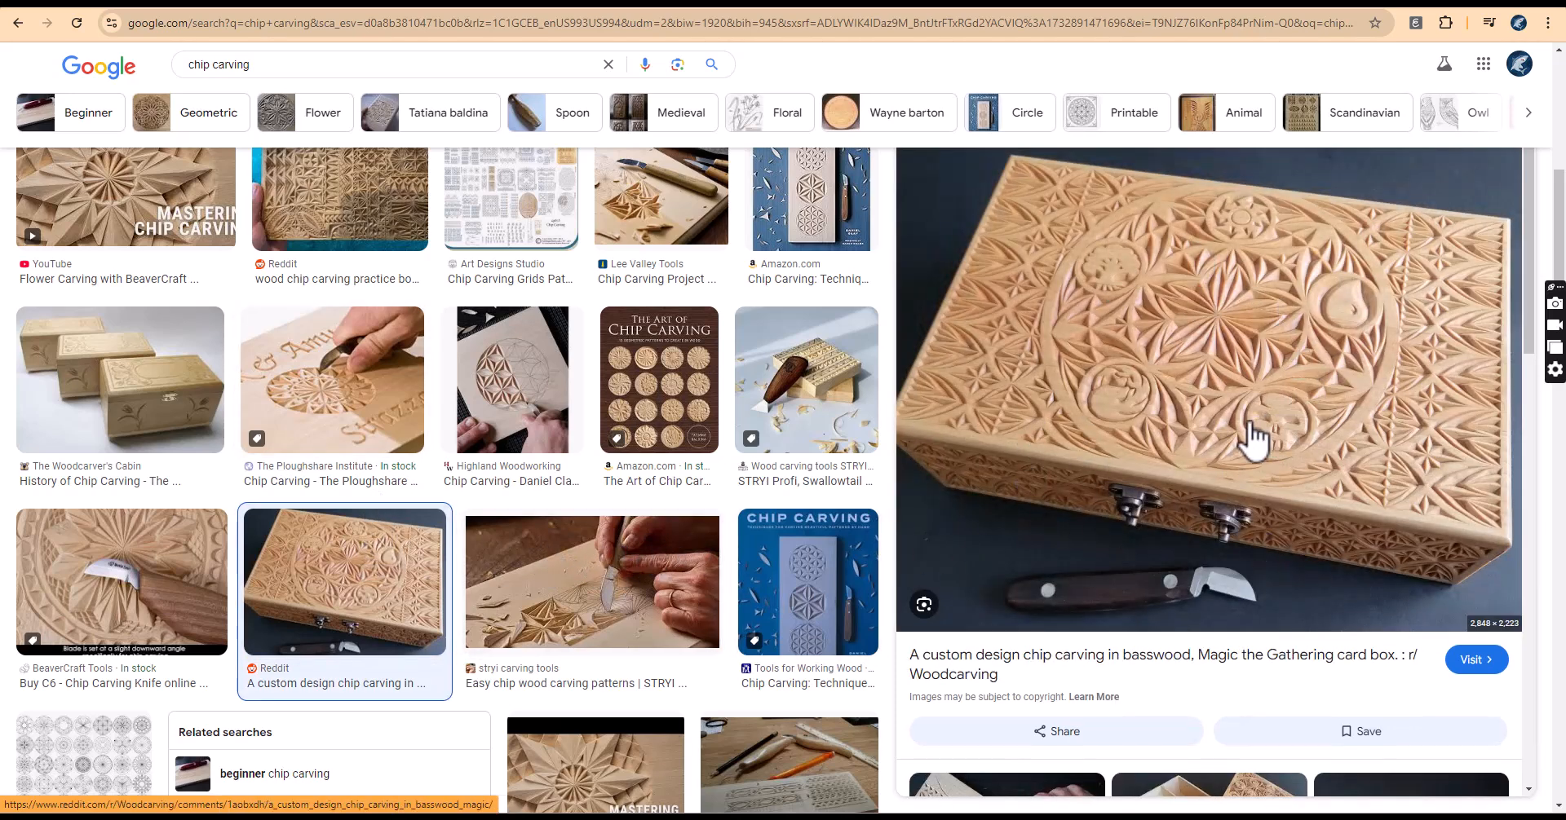
scroll(1252, 445, down, 2)
scroll(1251, 445, down, 1)
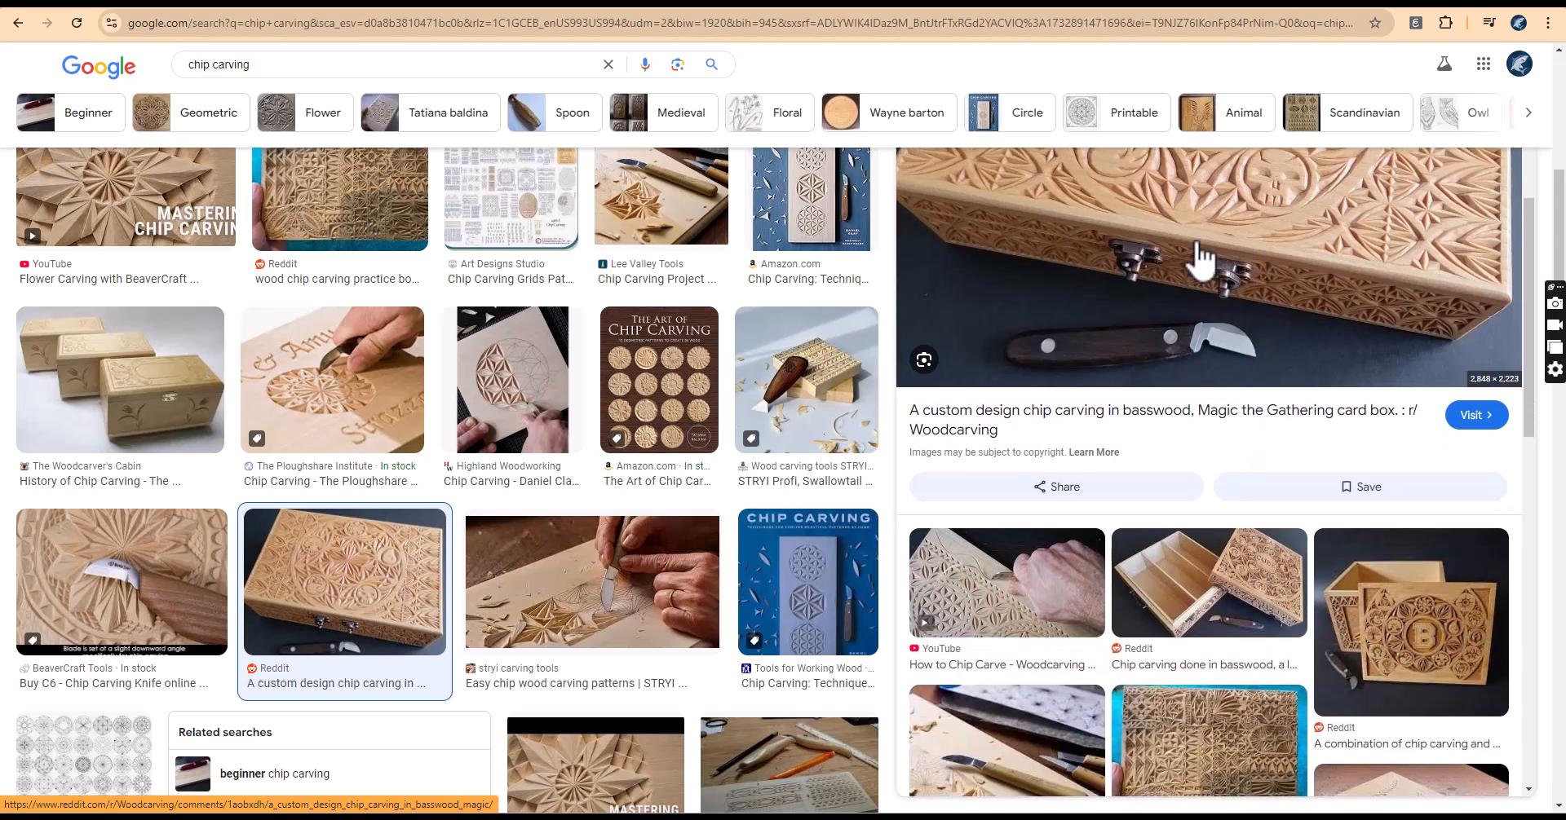
scroll(804, 493, down, 5)
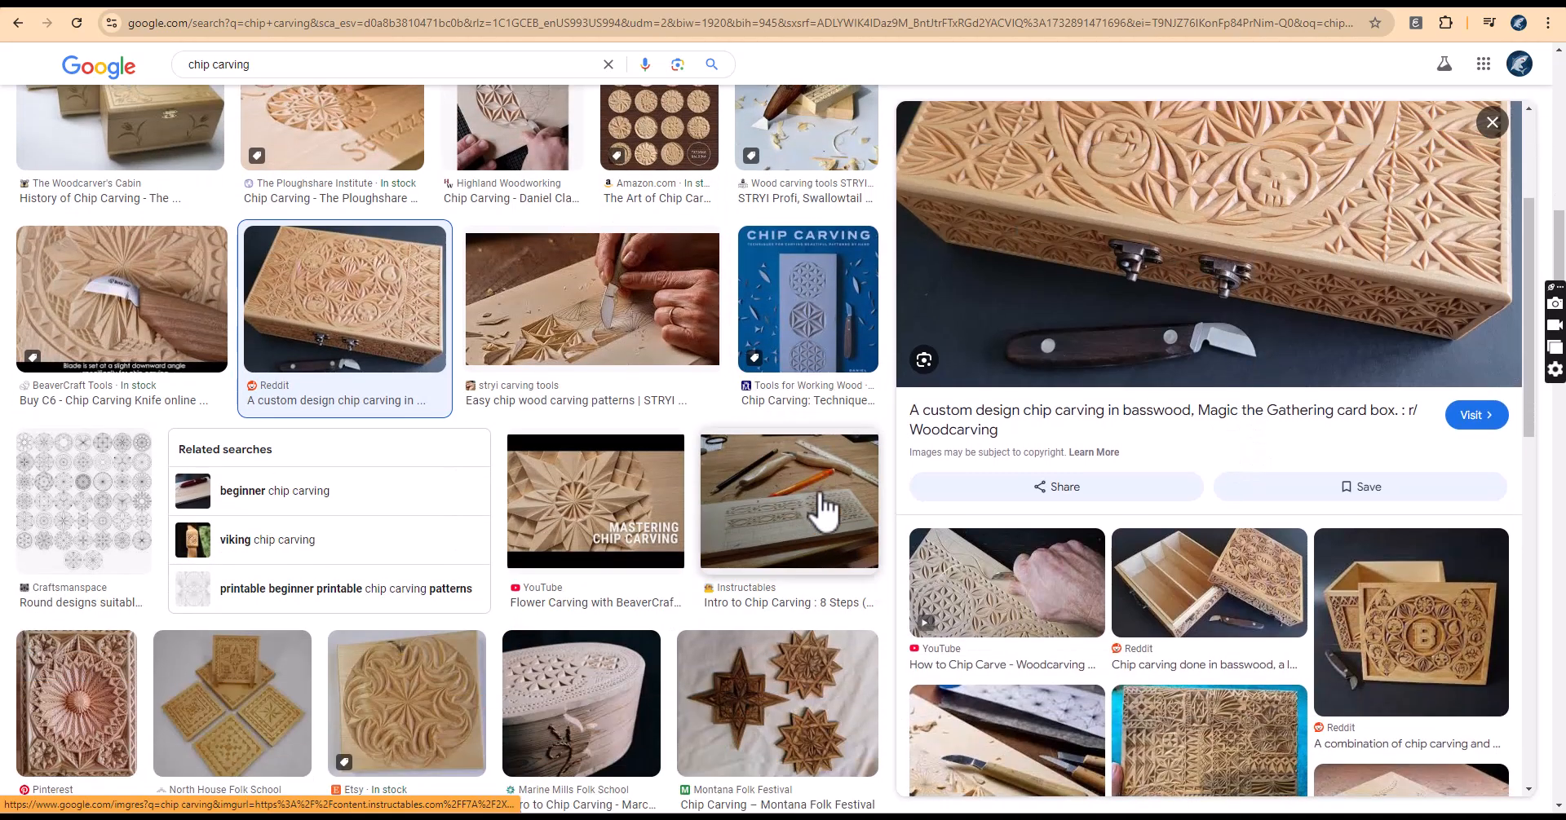
scroll(970, 457, down, 2)
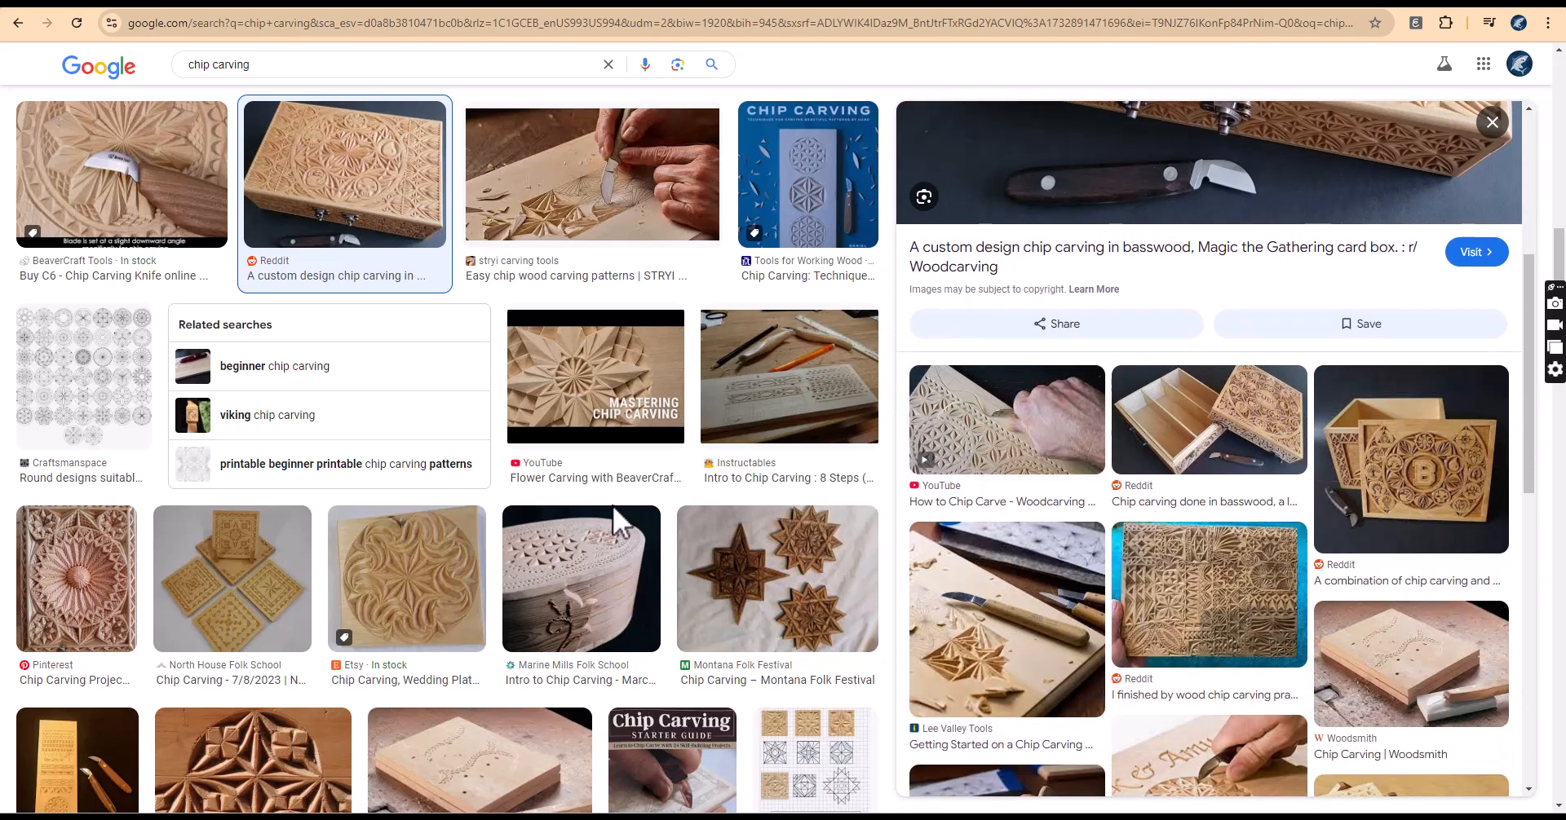
scroll(619, 506, down, 4)
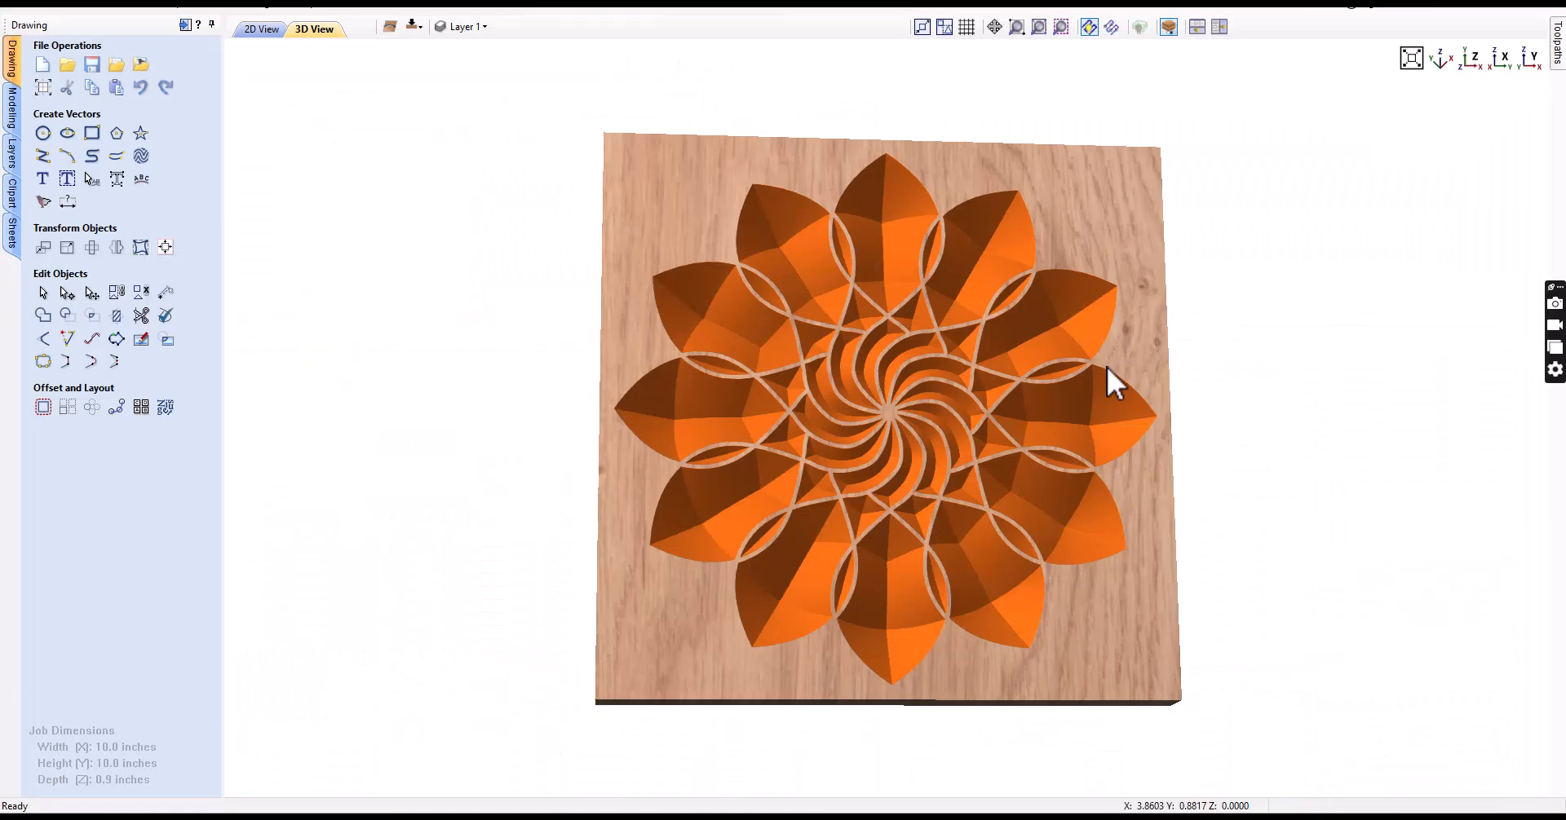
Switch to the Vectric design program and examine the V-carved flower preview from several angles and from above
drag(760, 471, 903, 450)
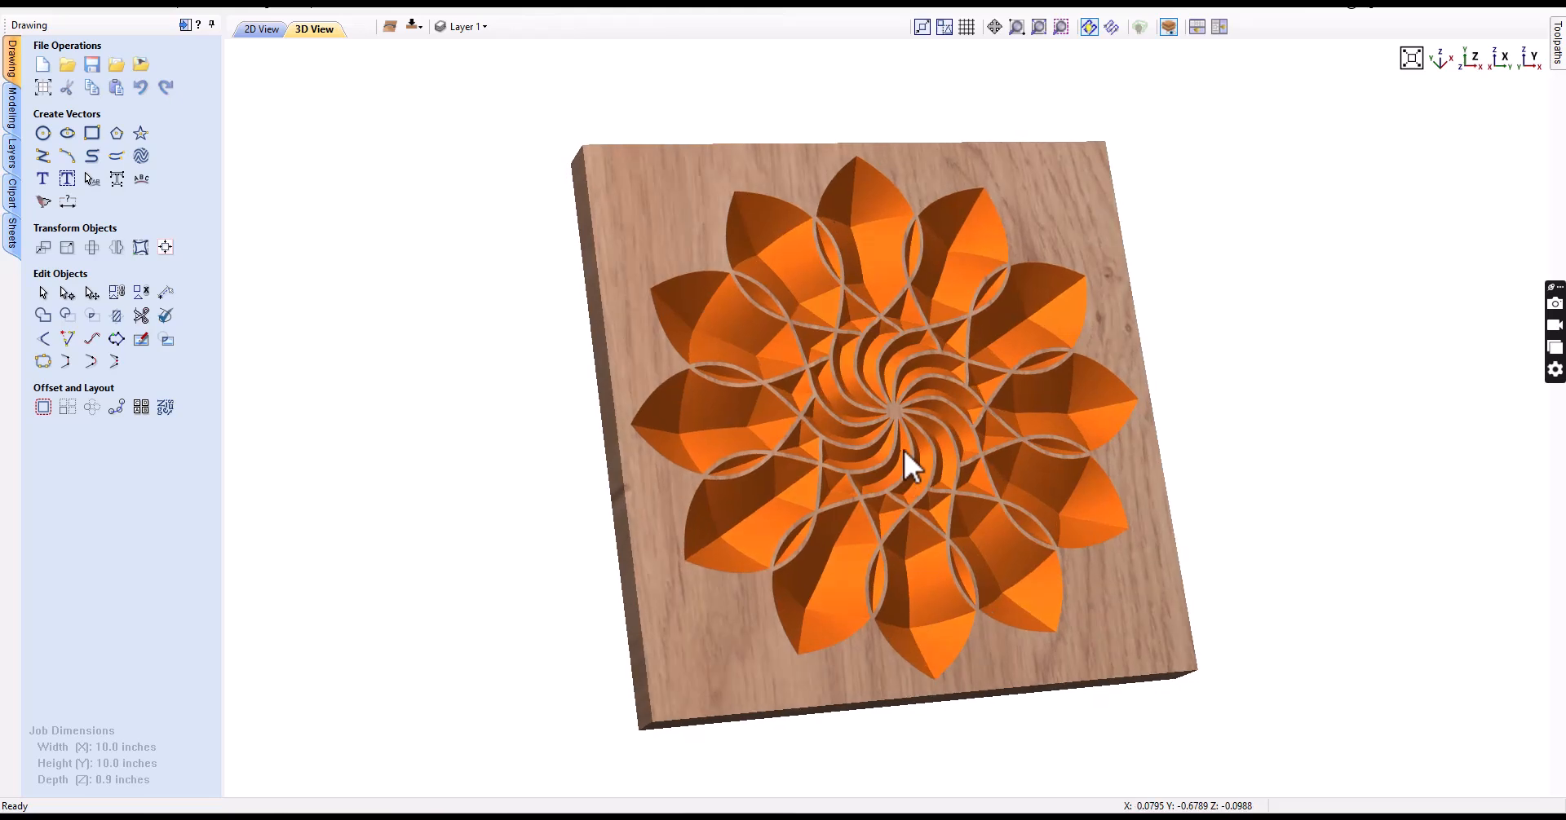
scroll(904, 451, down, 3)
scroll(904, 450, up, 3)
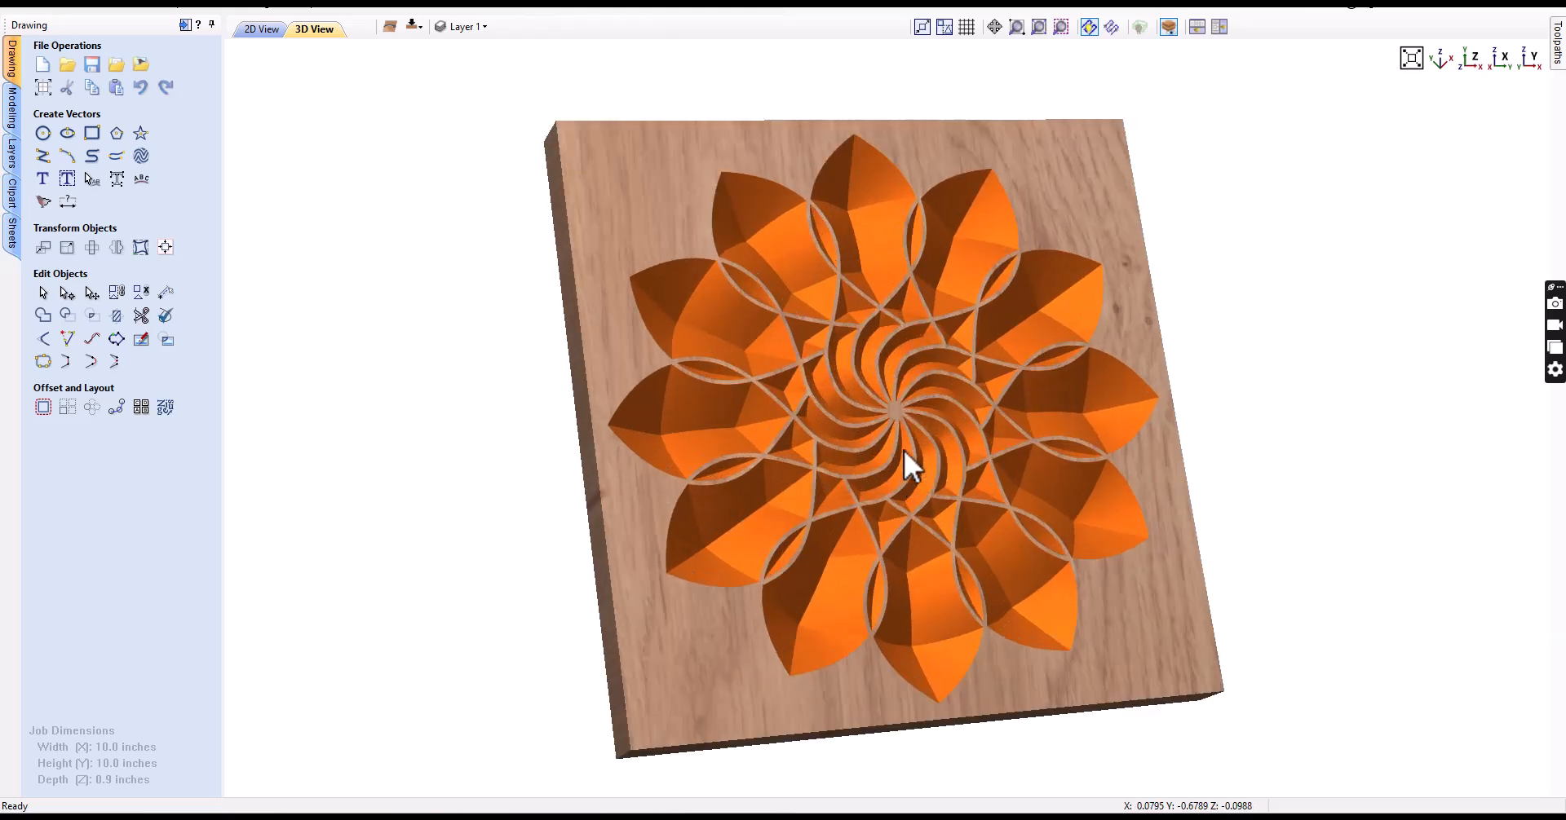
scroll(904, 450, up, 2)
drag(830, 435, 829, 388)
scroll(829, 388, down, 3)
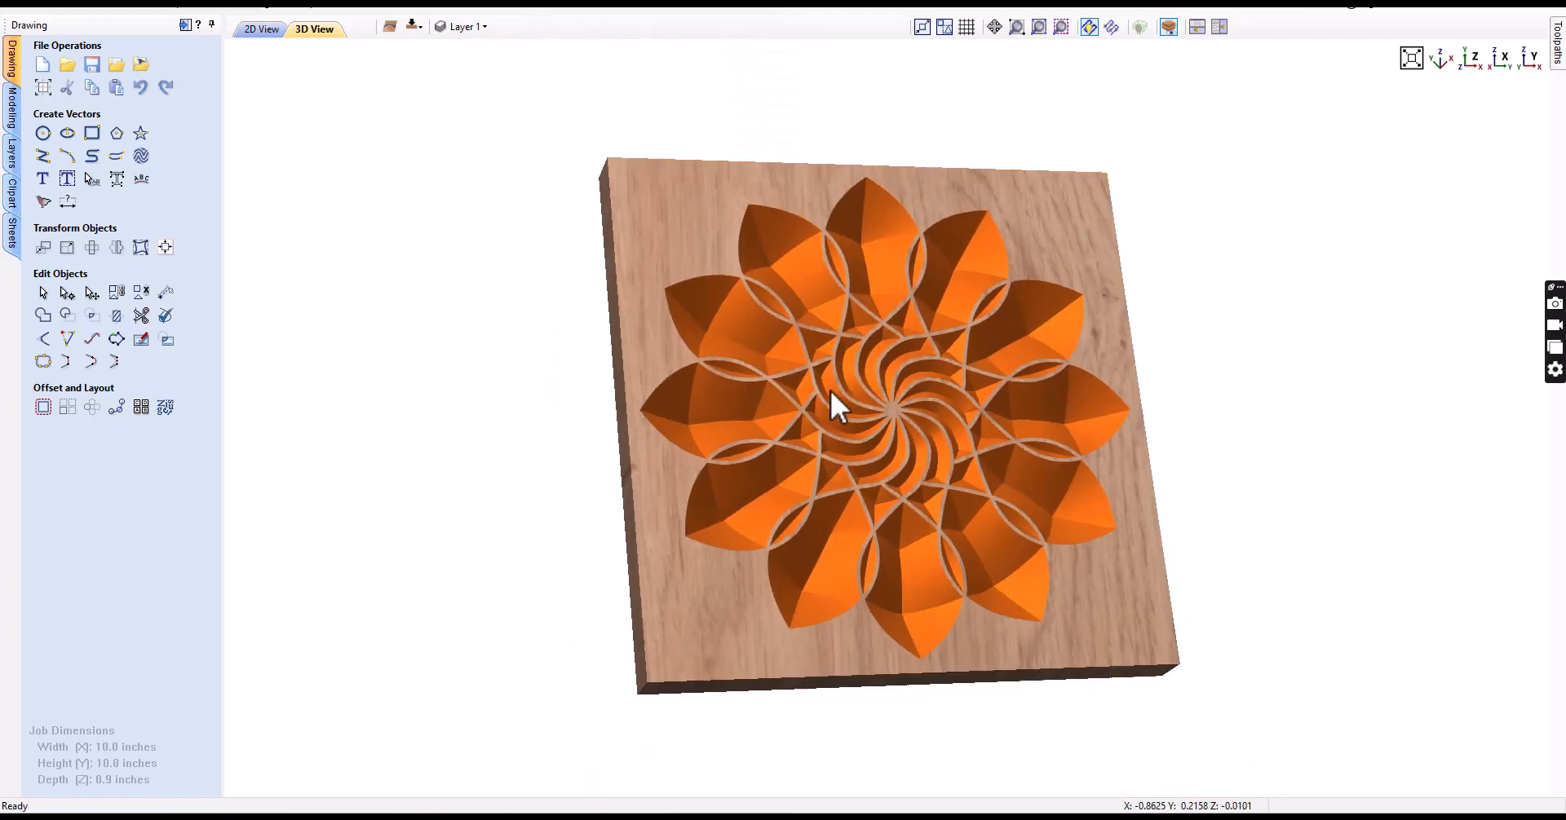
drag(976, 349, 777, 418)
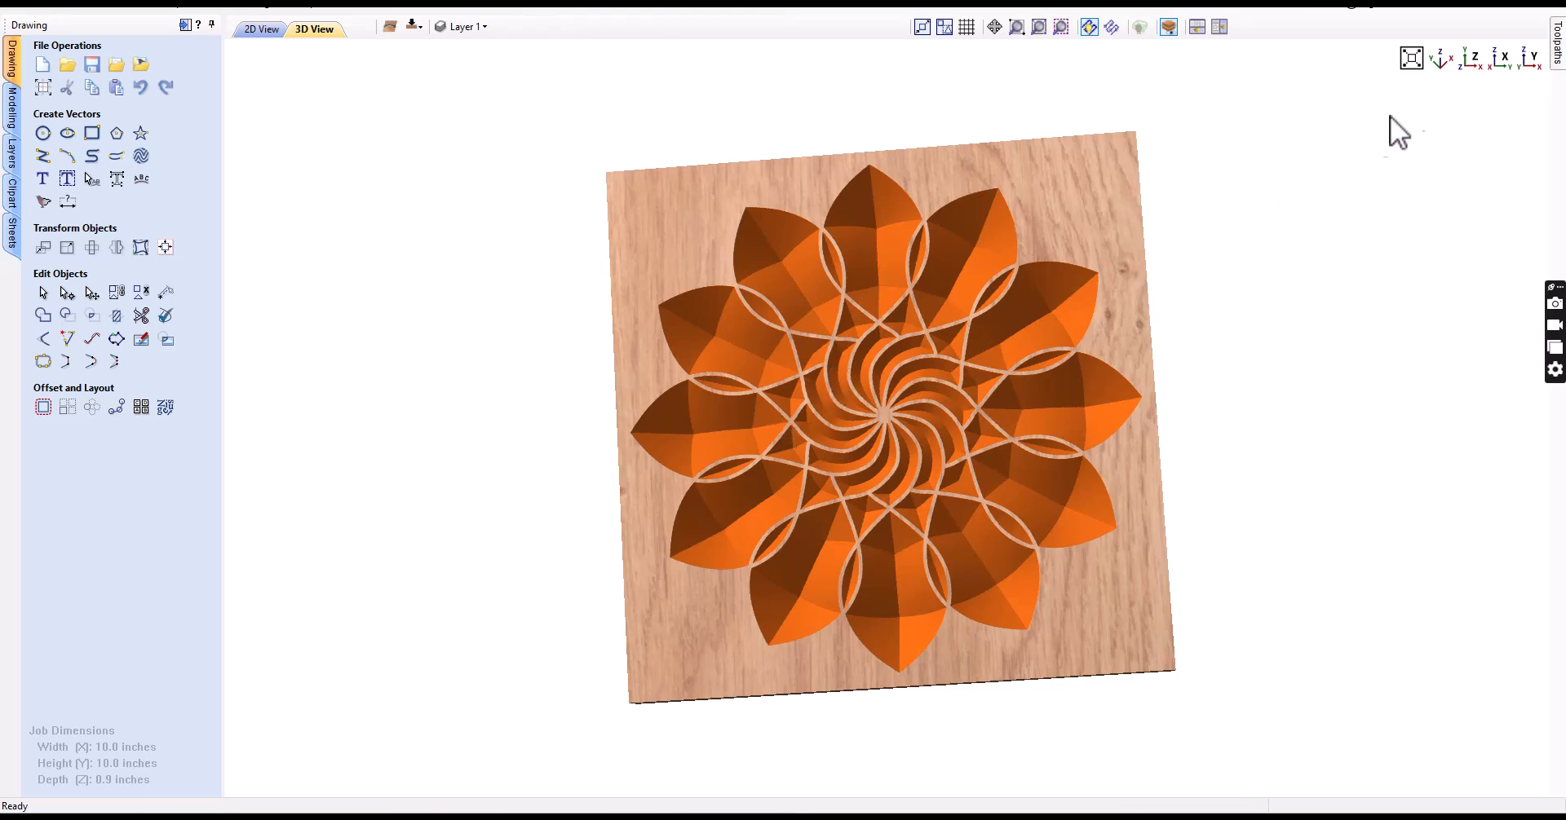
click(1471, 60)
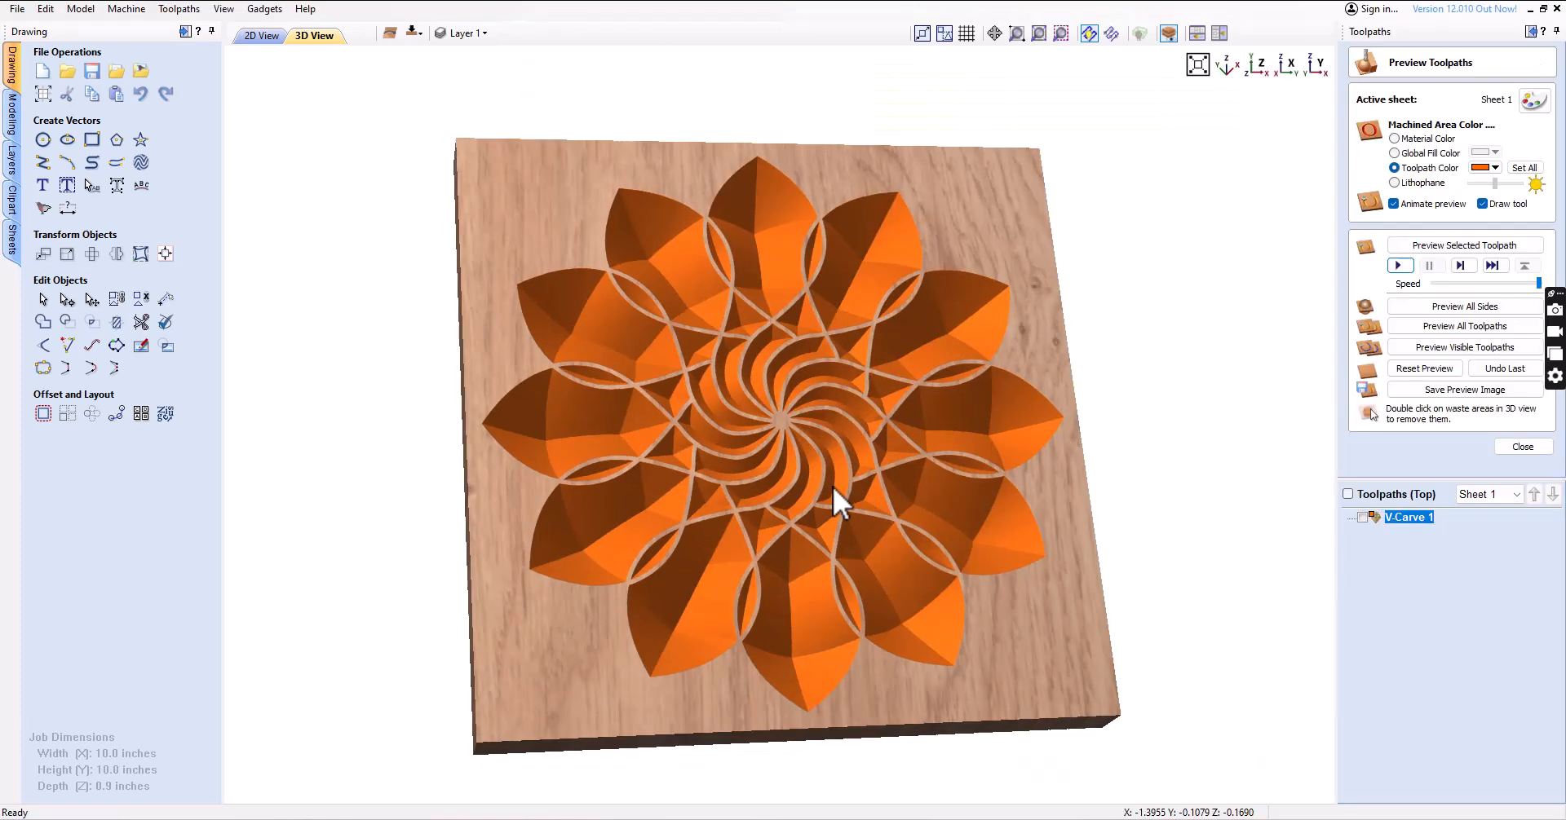
drag(834, 487, 849, 492)
Show the flower design in 2D, deselect its vectors and examine the linework around the swirled centre
click(260, 35)
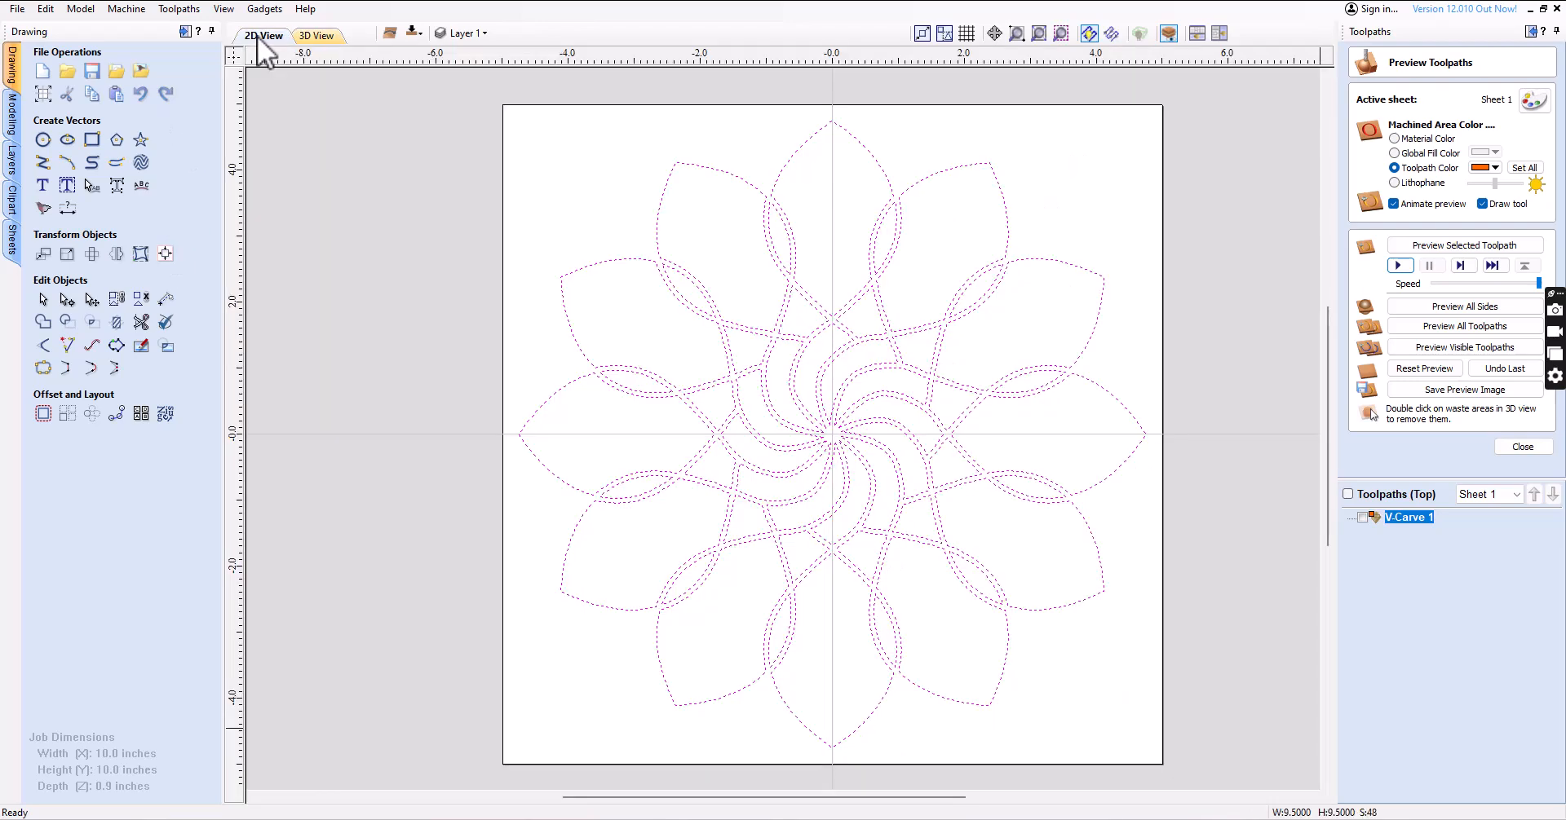
click(1106, 671)
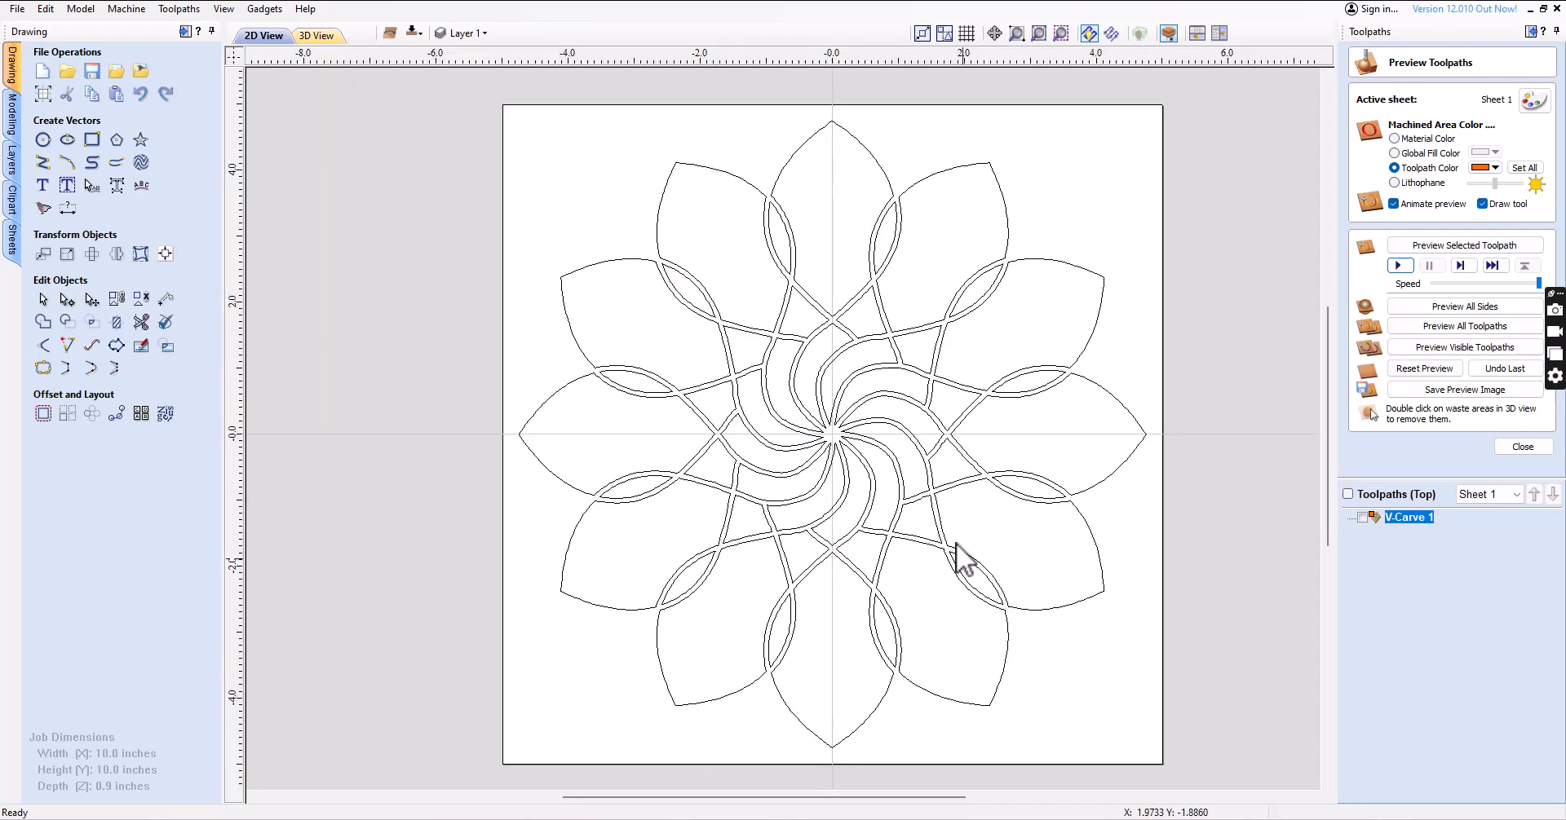
scroll(914, 499, up, 2)
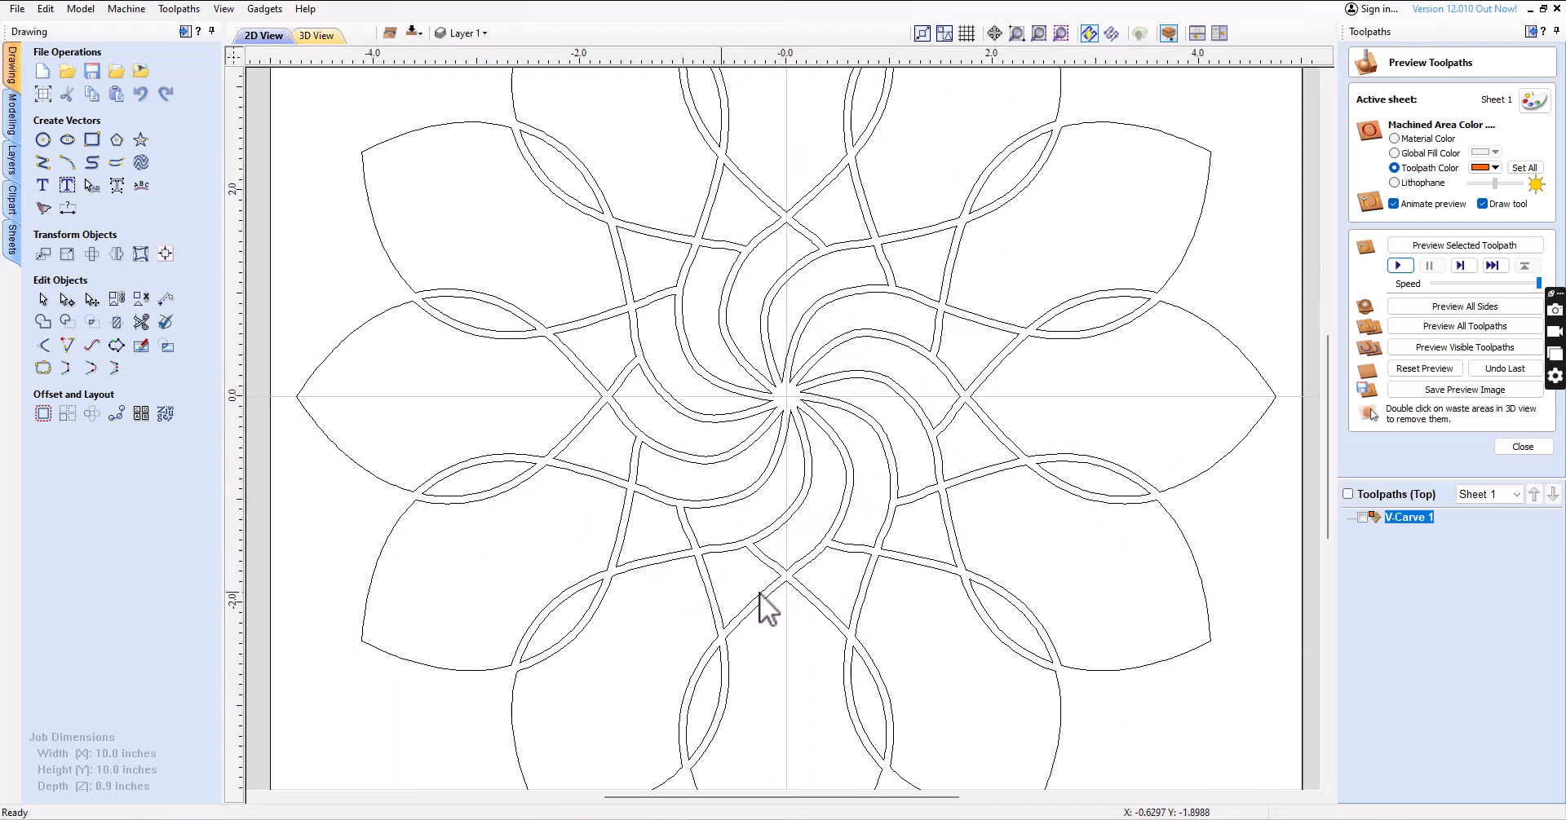
scroll(969, 543, down, 2)
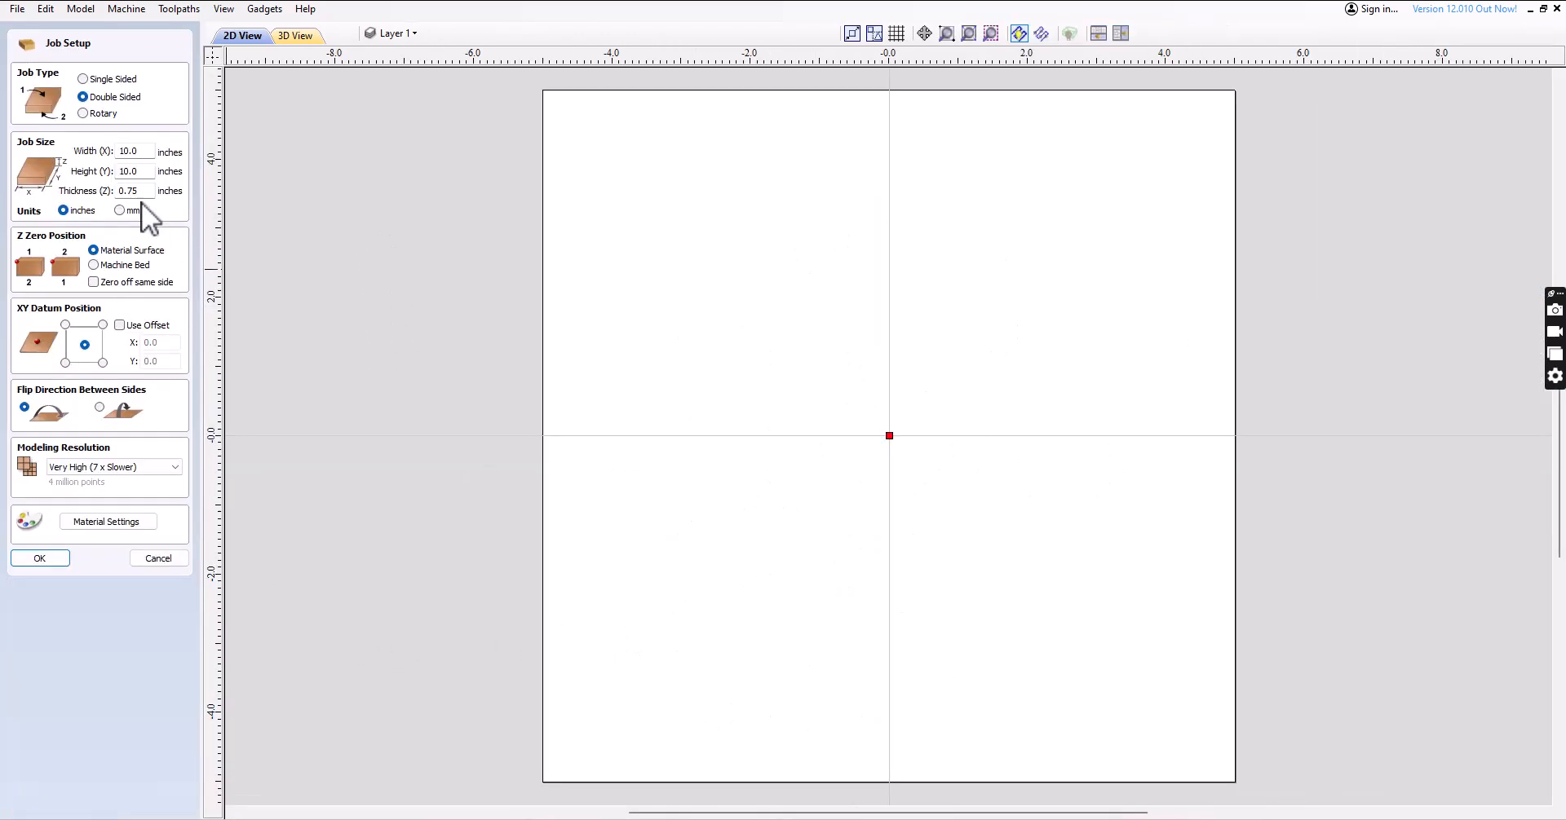
Configure the new job as single sided, 12 inches wide, 12 inches high and 0.90 inches thick
click(82, 79)
drag(140, 151, 106, 155)
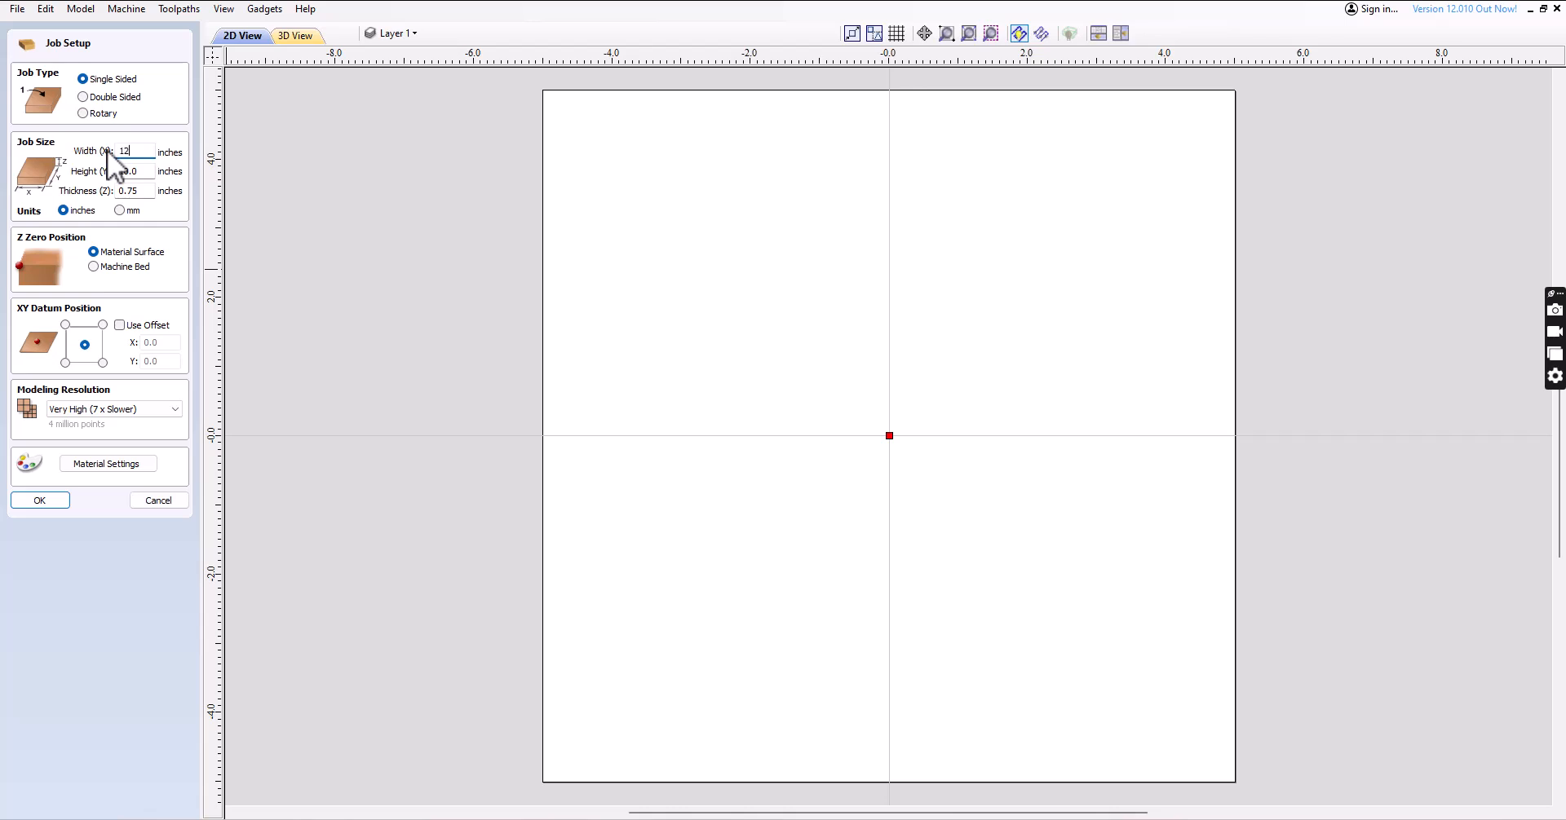
key(Tab)
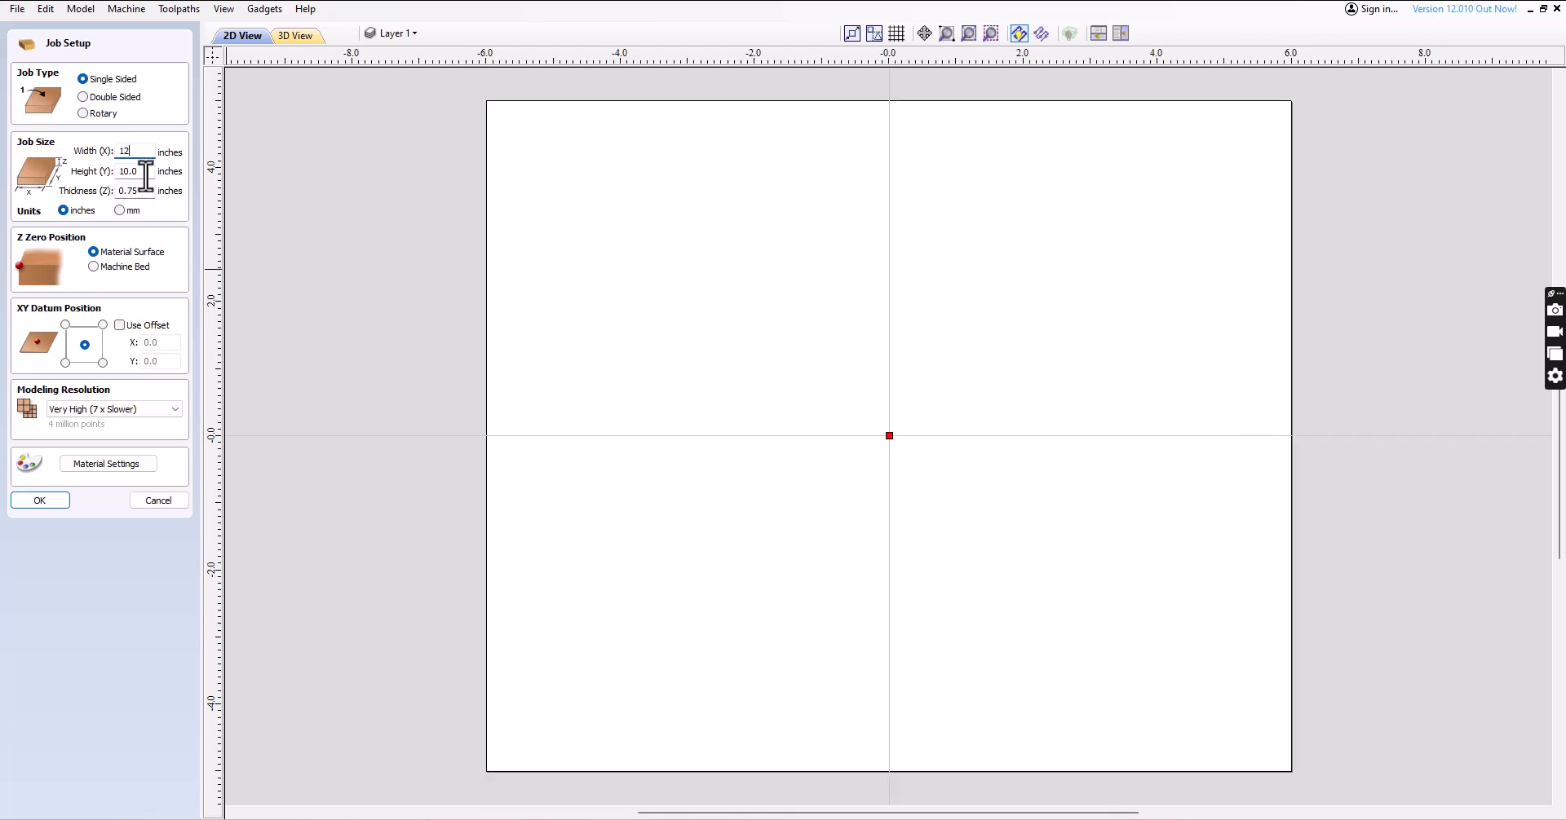
text(12)
click(138, 192)
drag(143, 192, 127, 196)
text(90)
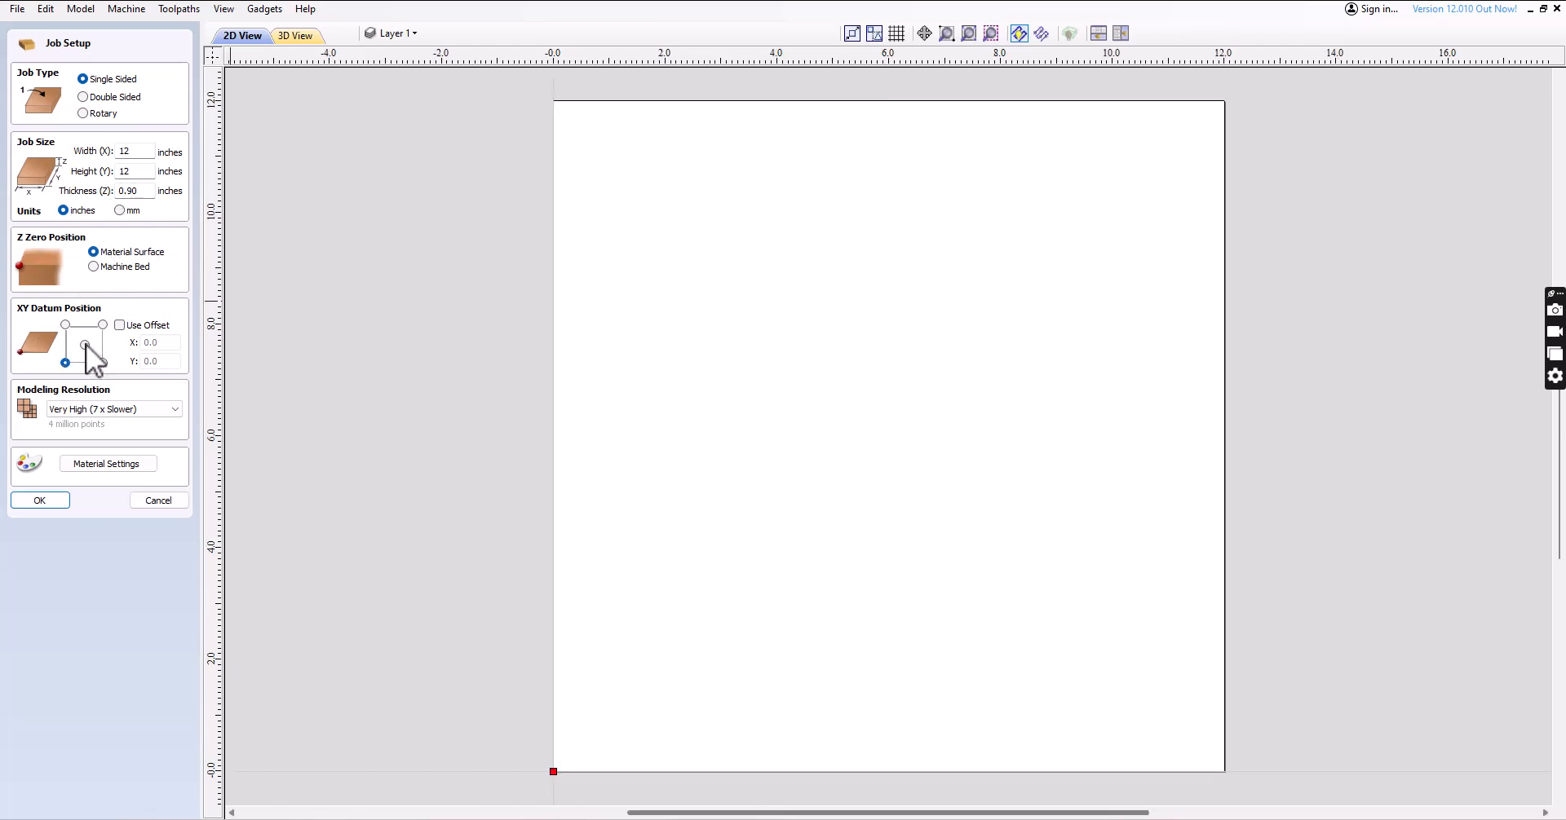
Place the XY datum at the job's centre, check the modeling resolution options and accept the job setup
click(85, 344)
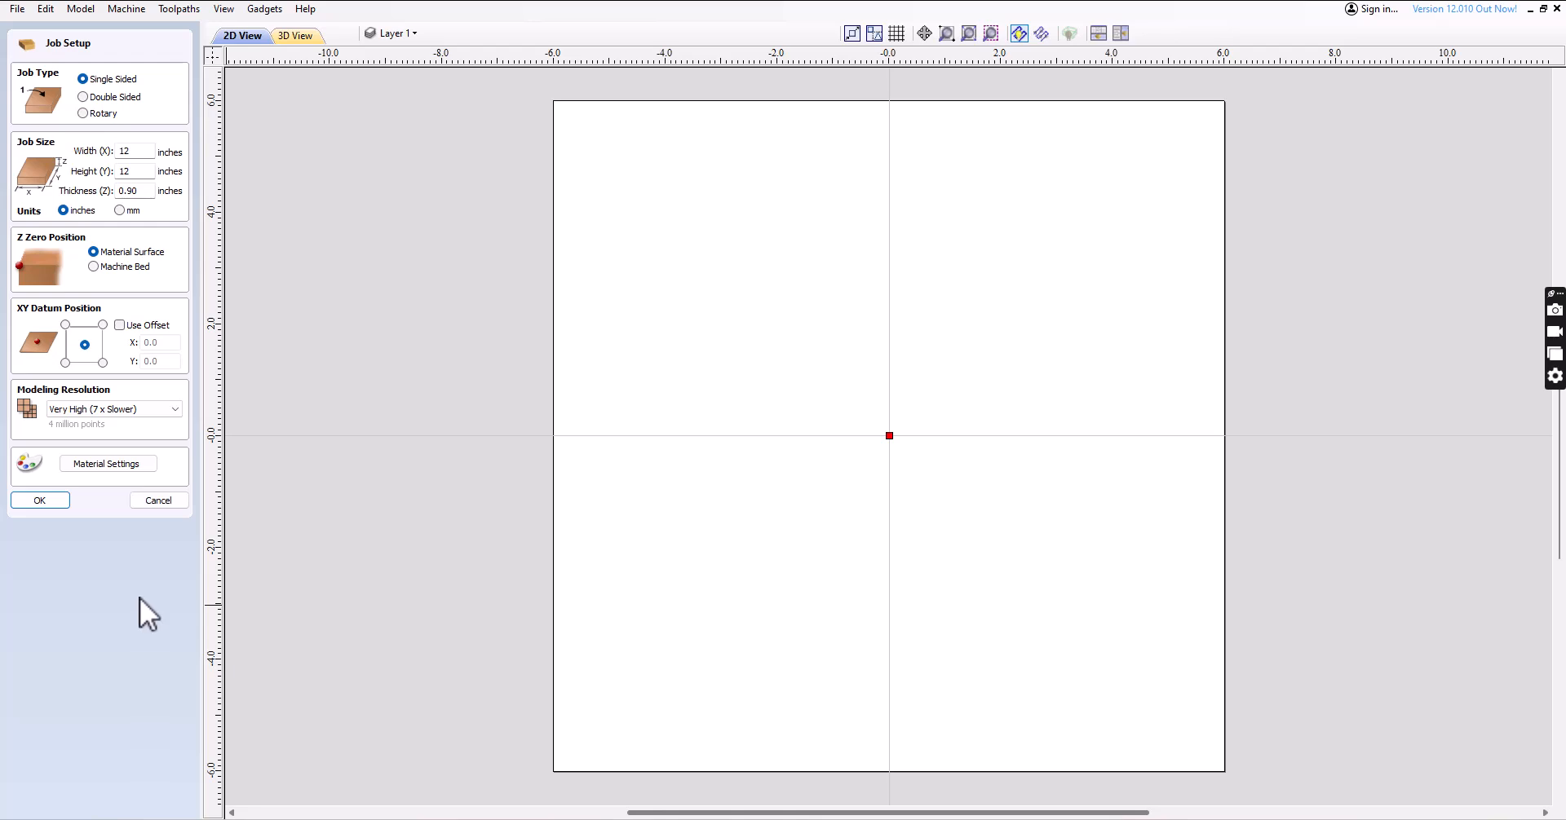
click(168, 409)
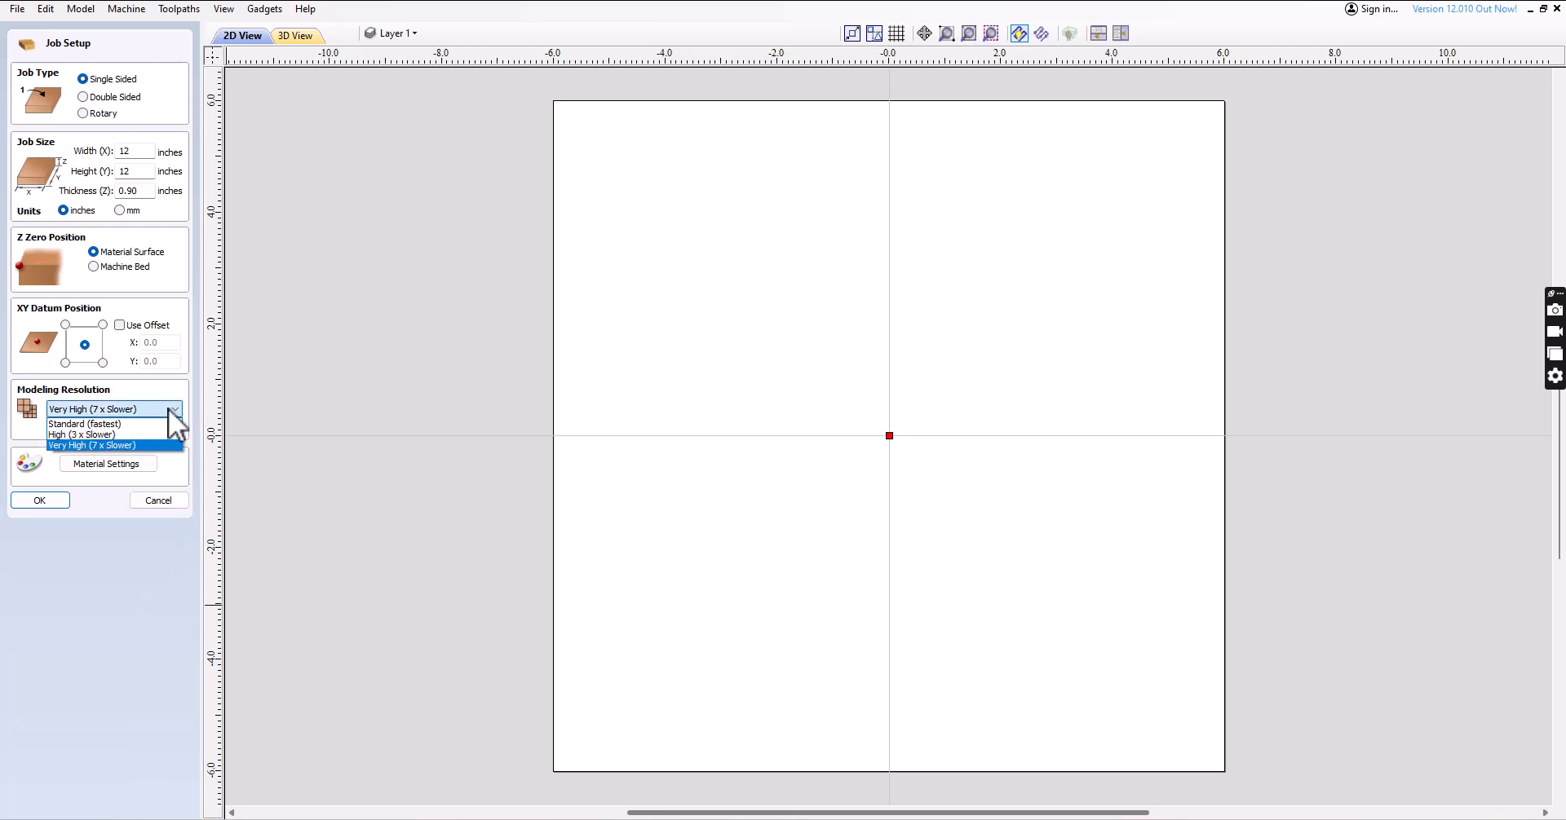
click(168, 408)
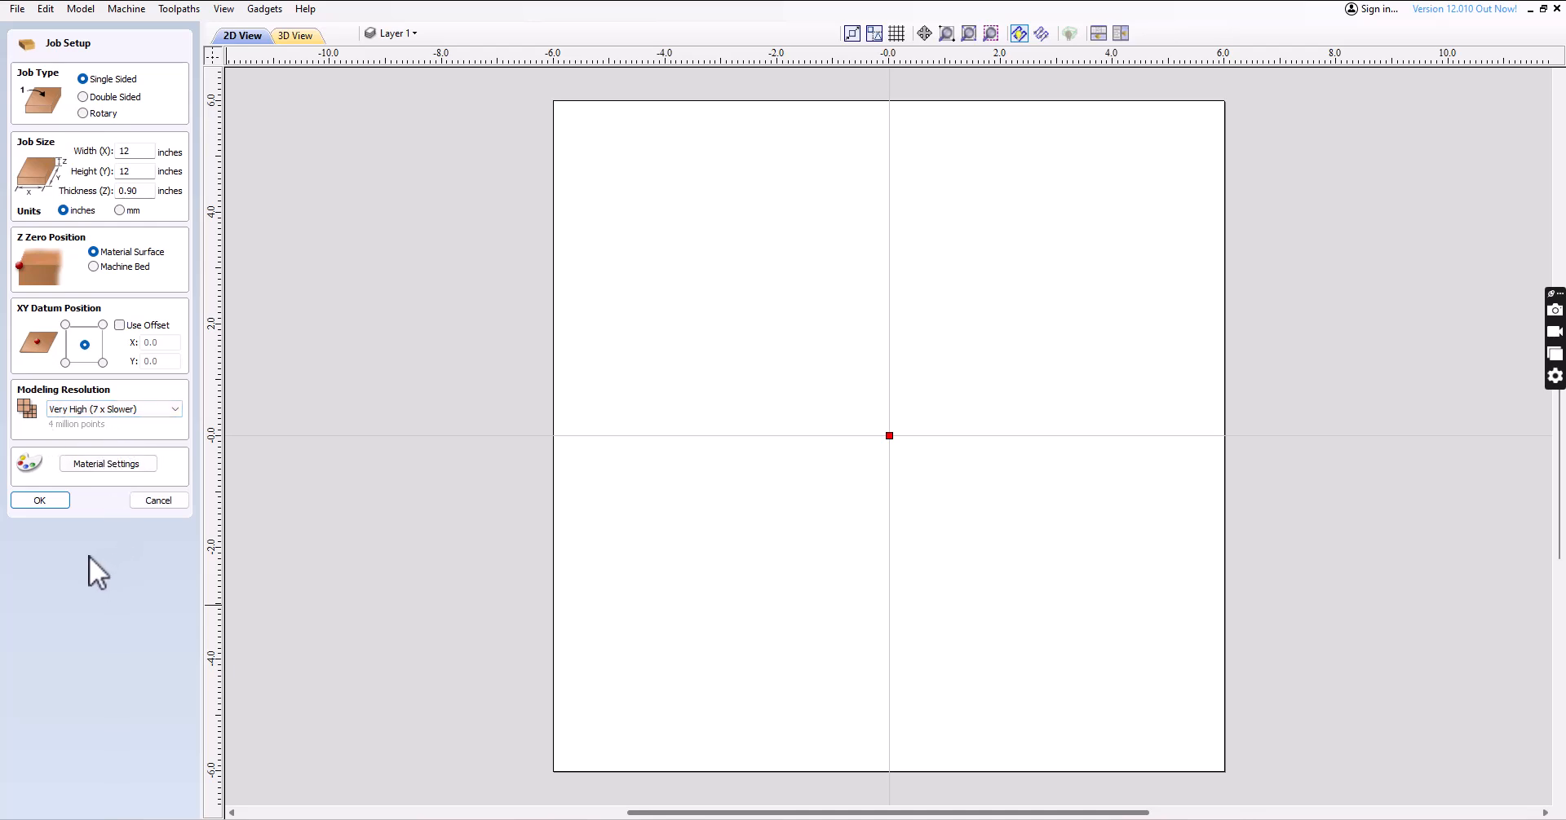
click(37, 500)
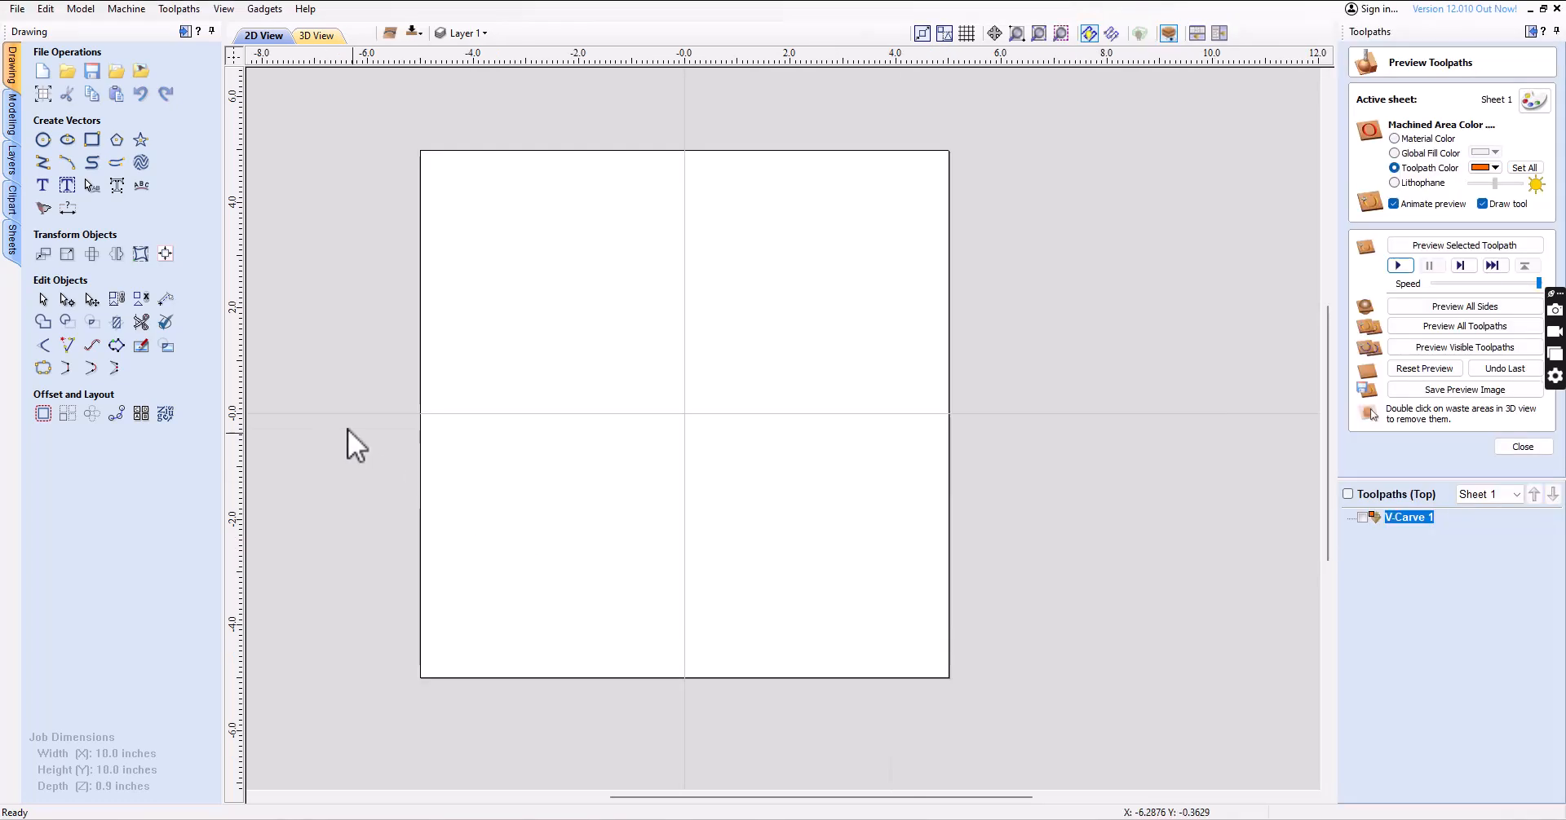
Draw a freehand S-shaped curve about 3.4 inches high, running upward from the job's centre
click(115, 164)
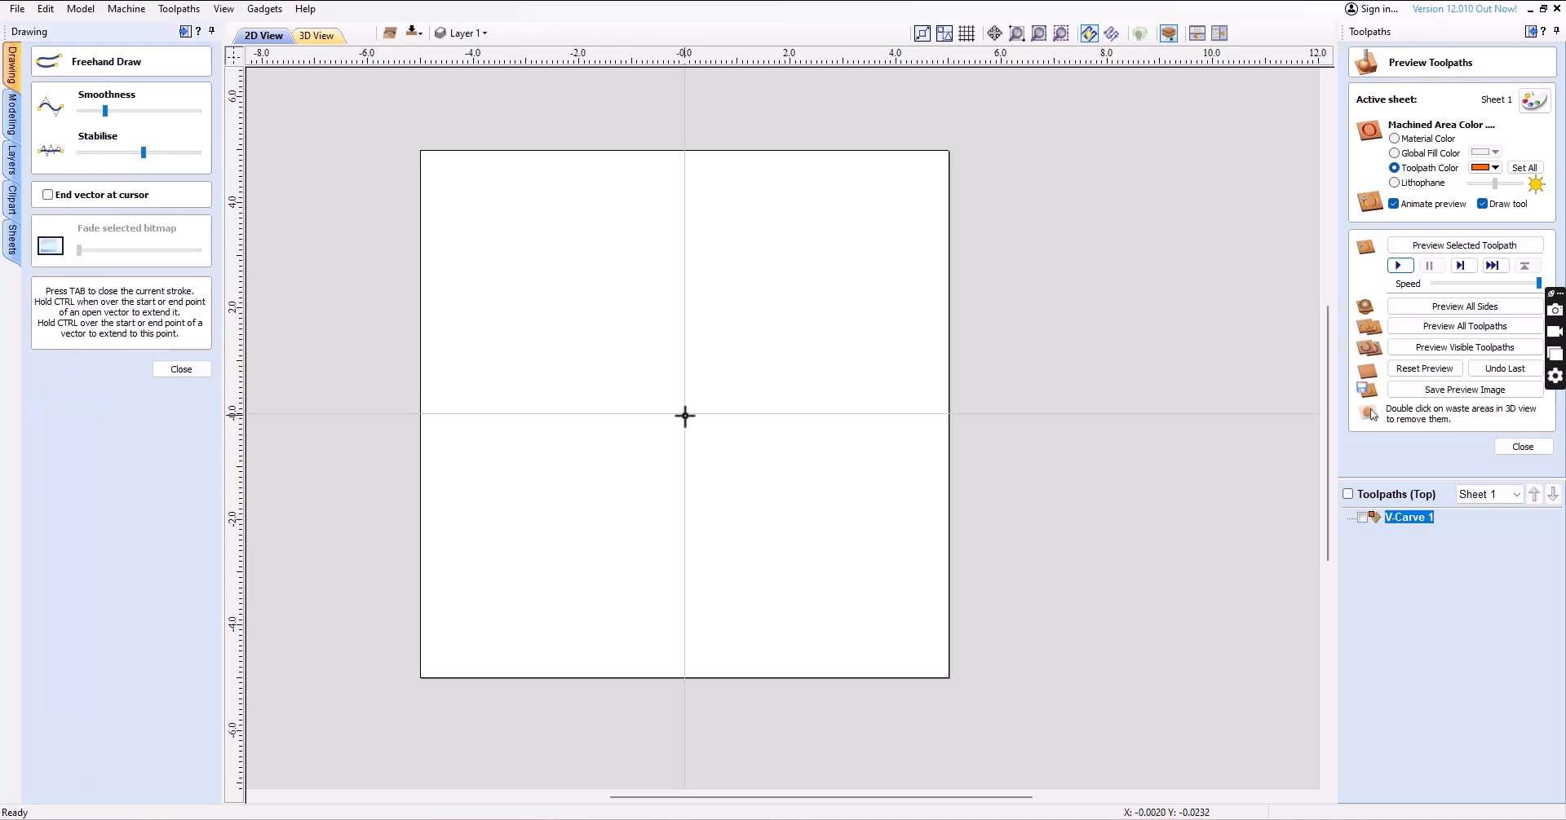
mouse_move(685, 413)
mouse_down()
mouse_move(711, 387)
mouse_move(647, 293)
mouse_move(709, 231)
mouse_up()
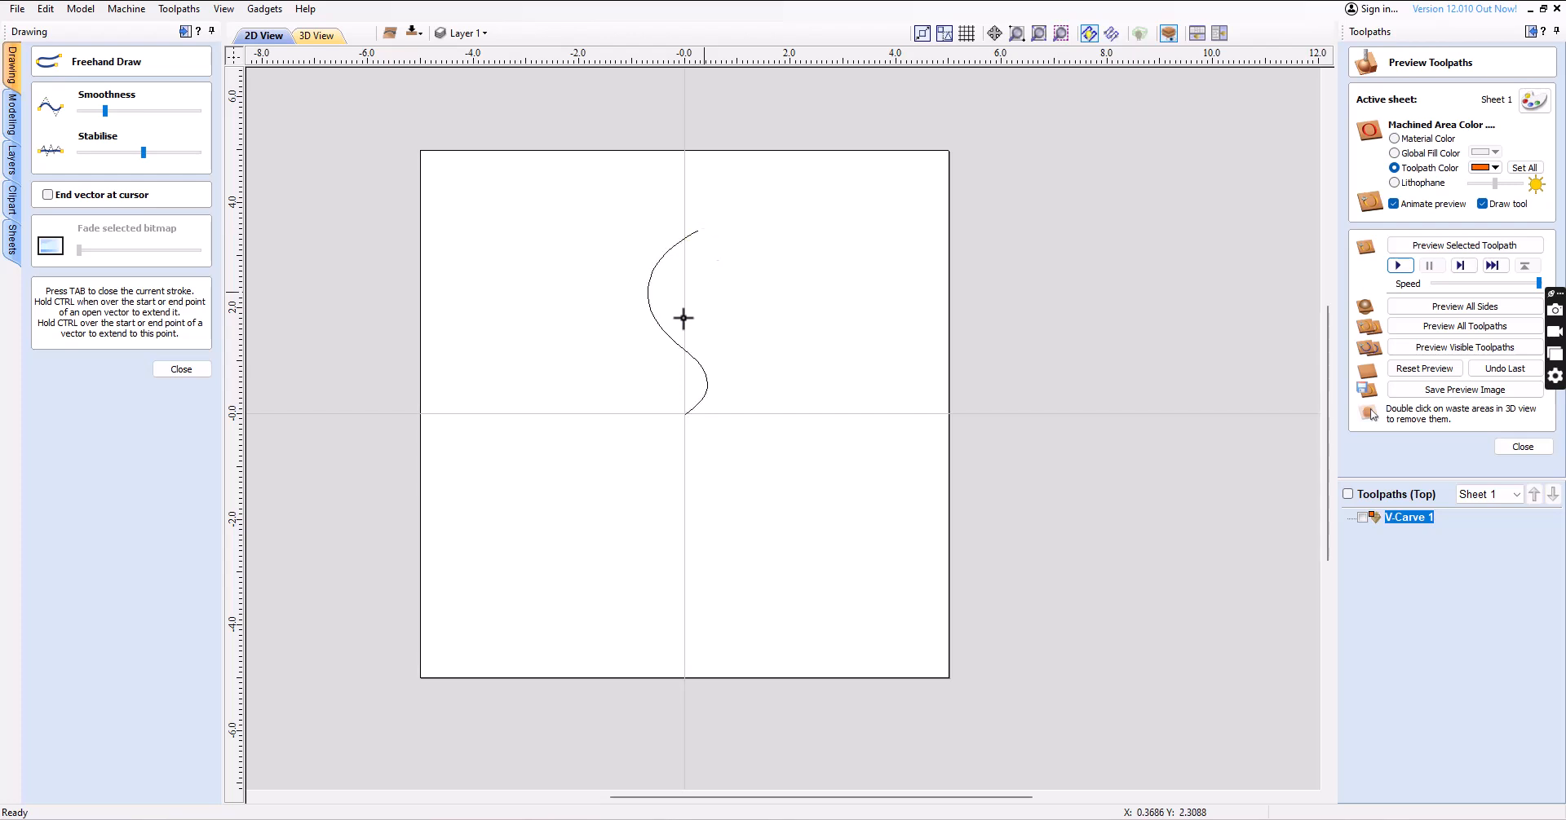
click(181, 369)
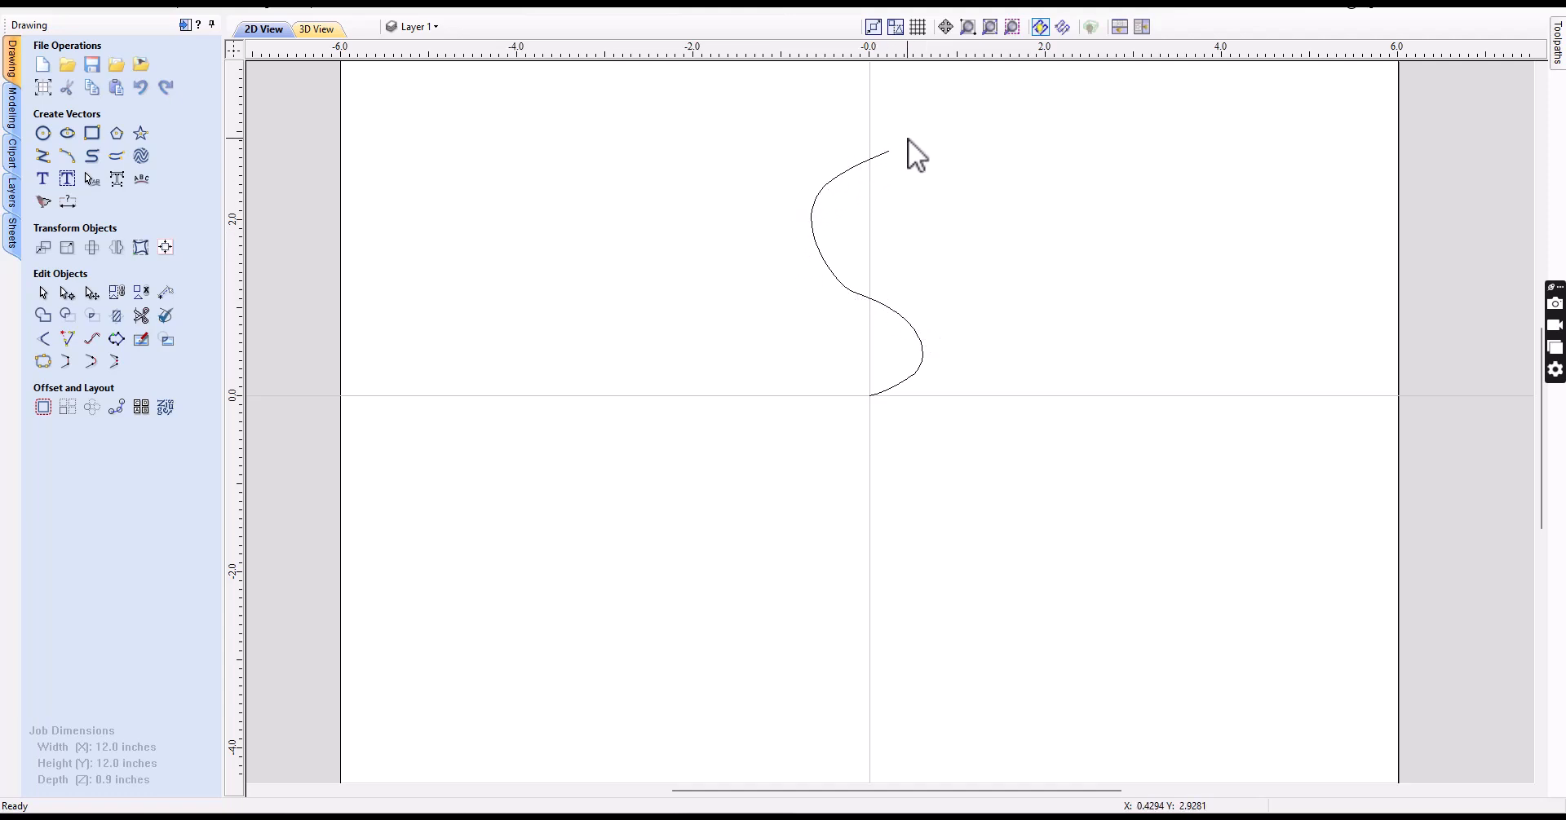
Create a mirrored copy of the S-shaped curve, flipped horizontally about the job centre, and deselect it
scroll(915, 267, down, 2)
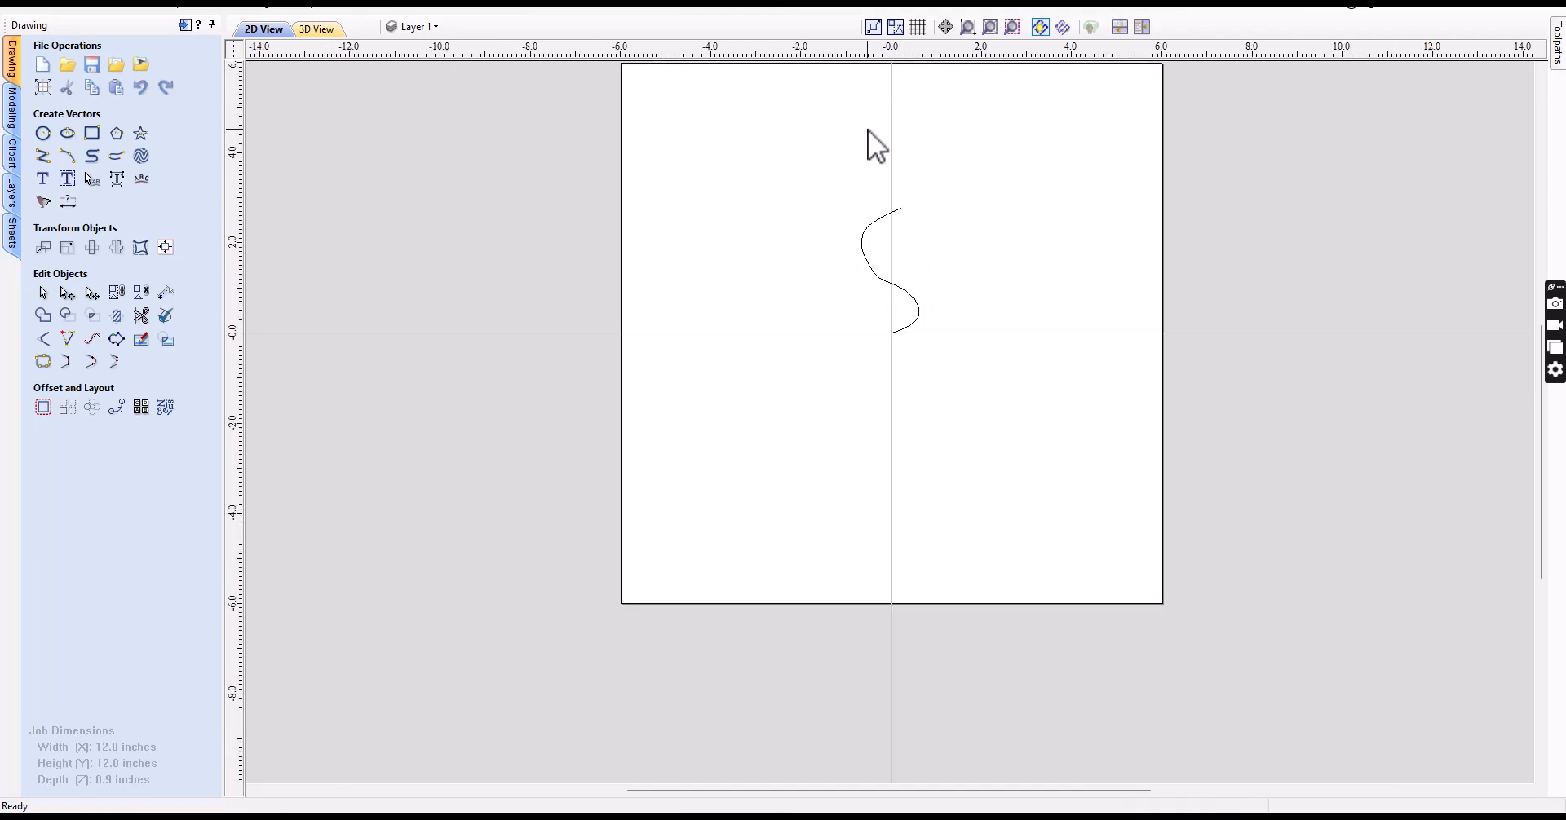
scroll(888, 198, up, 2)
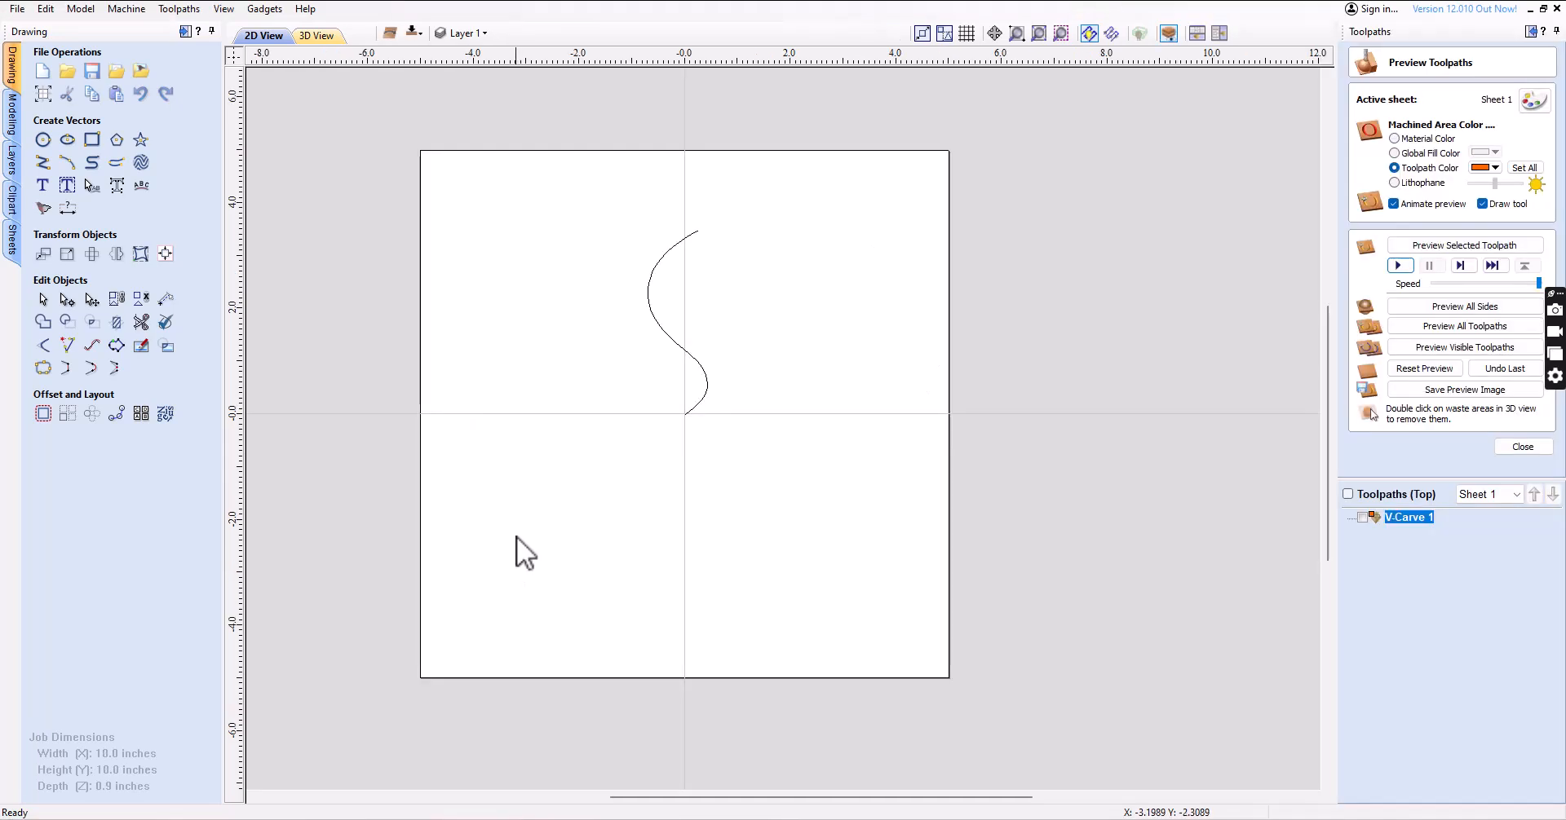
click(668, 334)
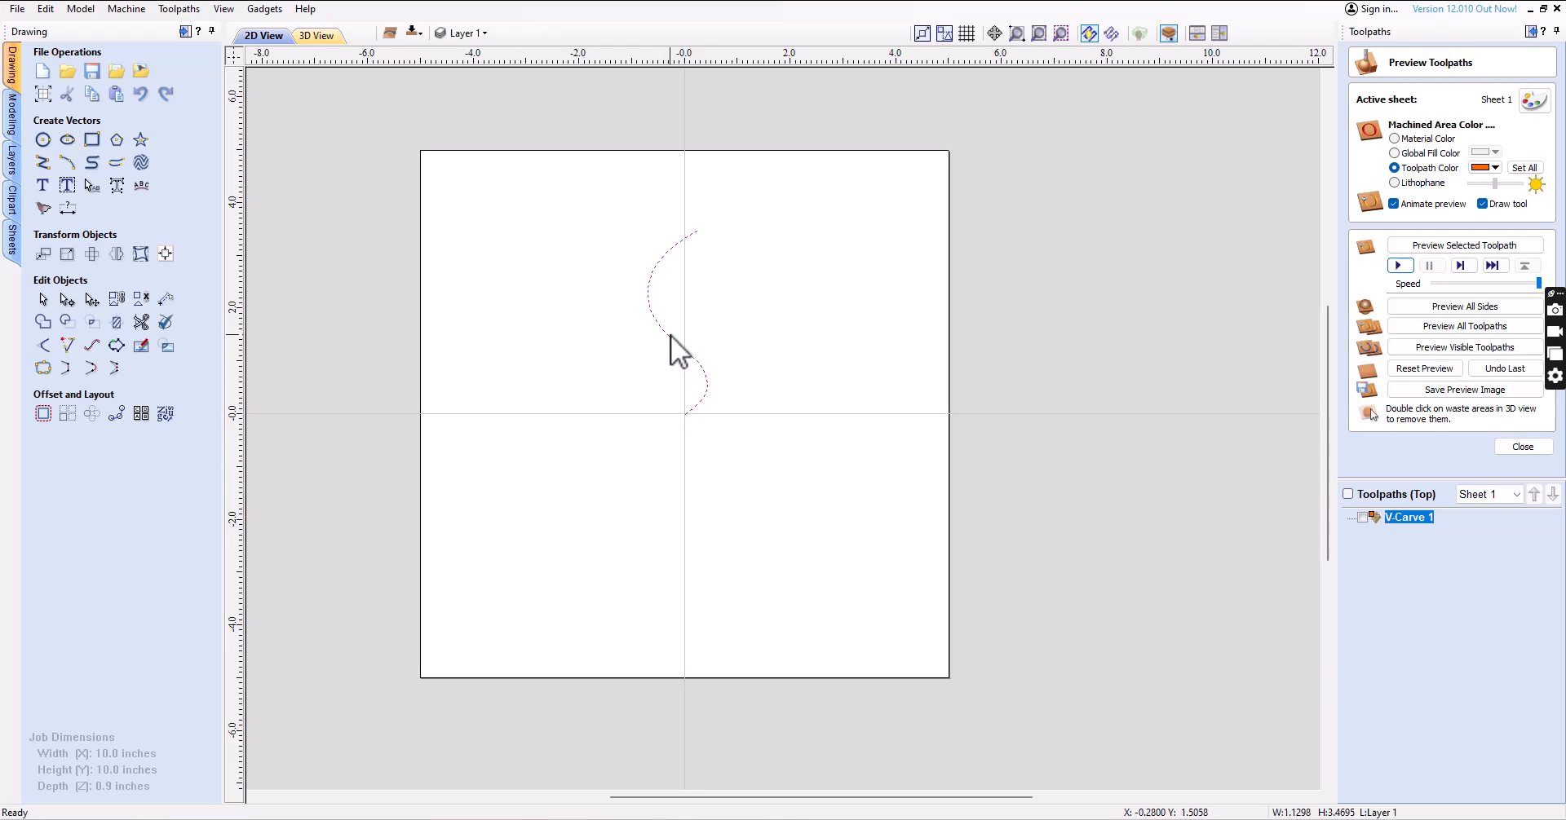
click(117, 255)
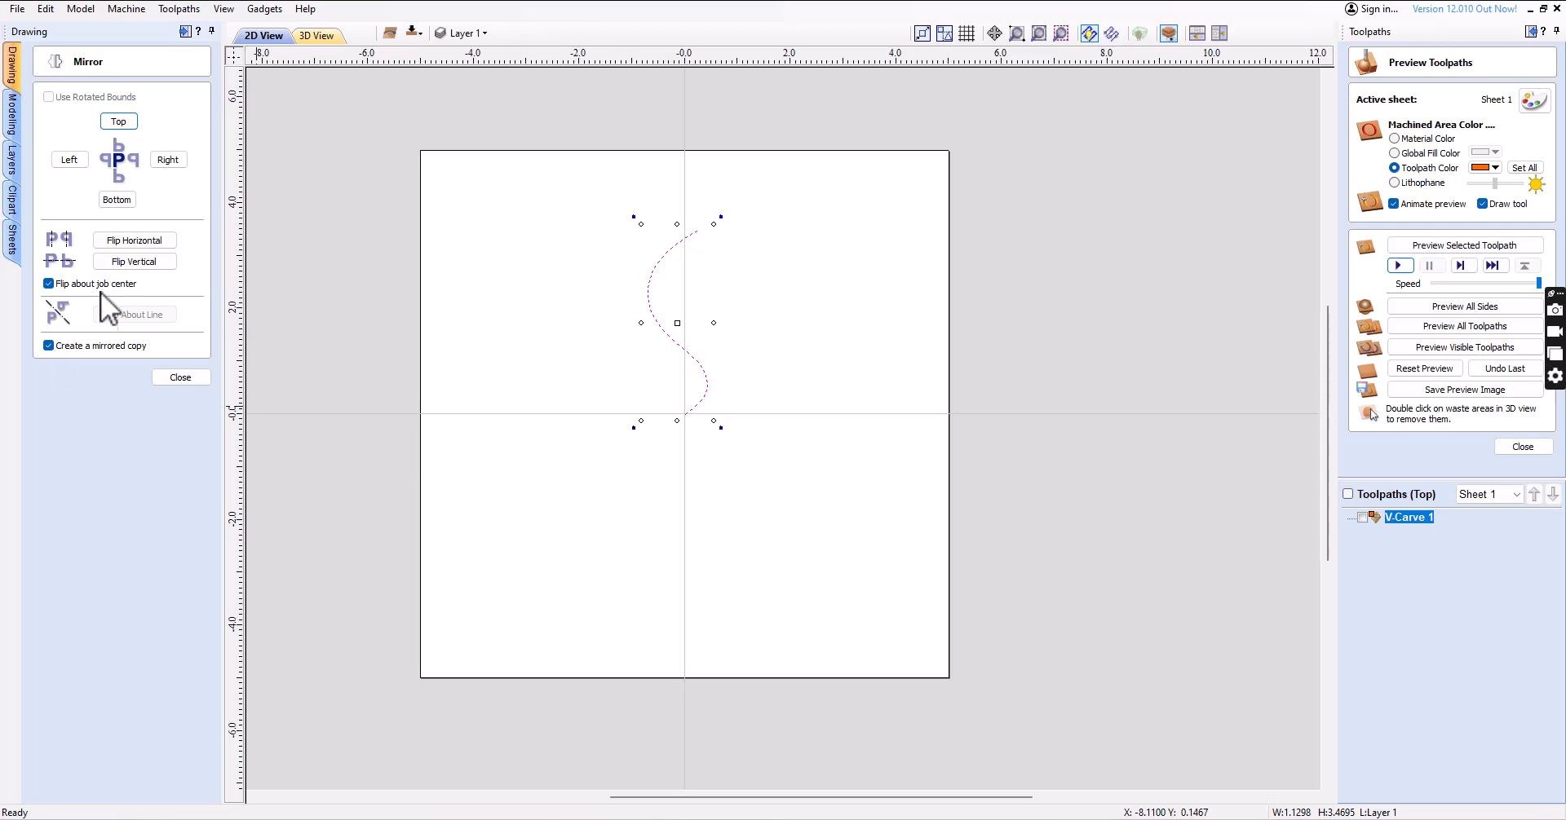
click(121, 240)
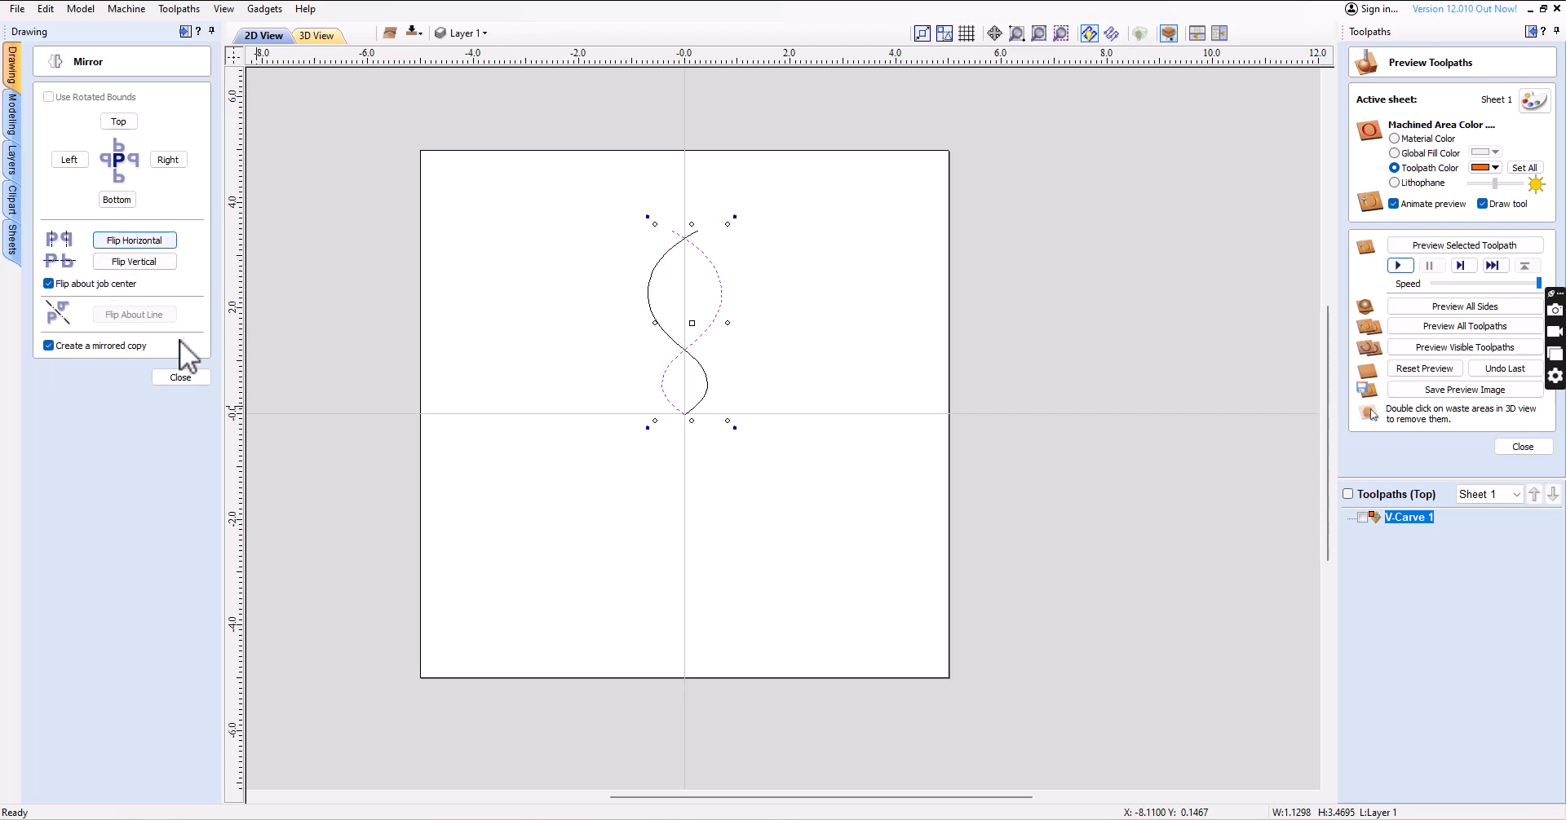
click(182, 377)
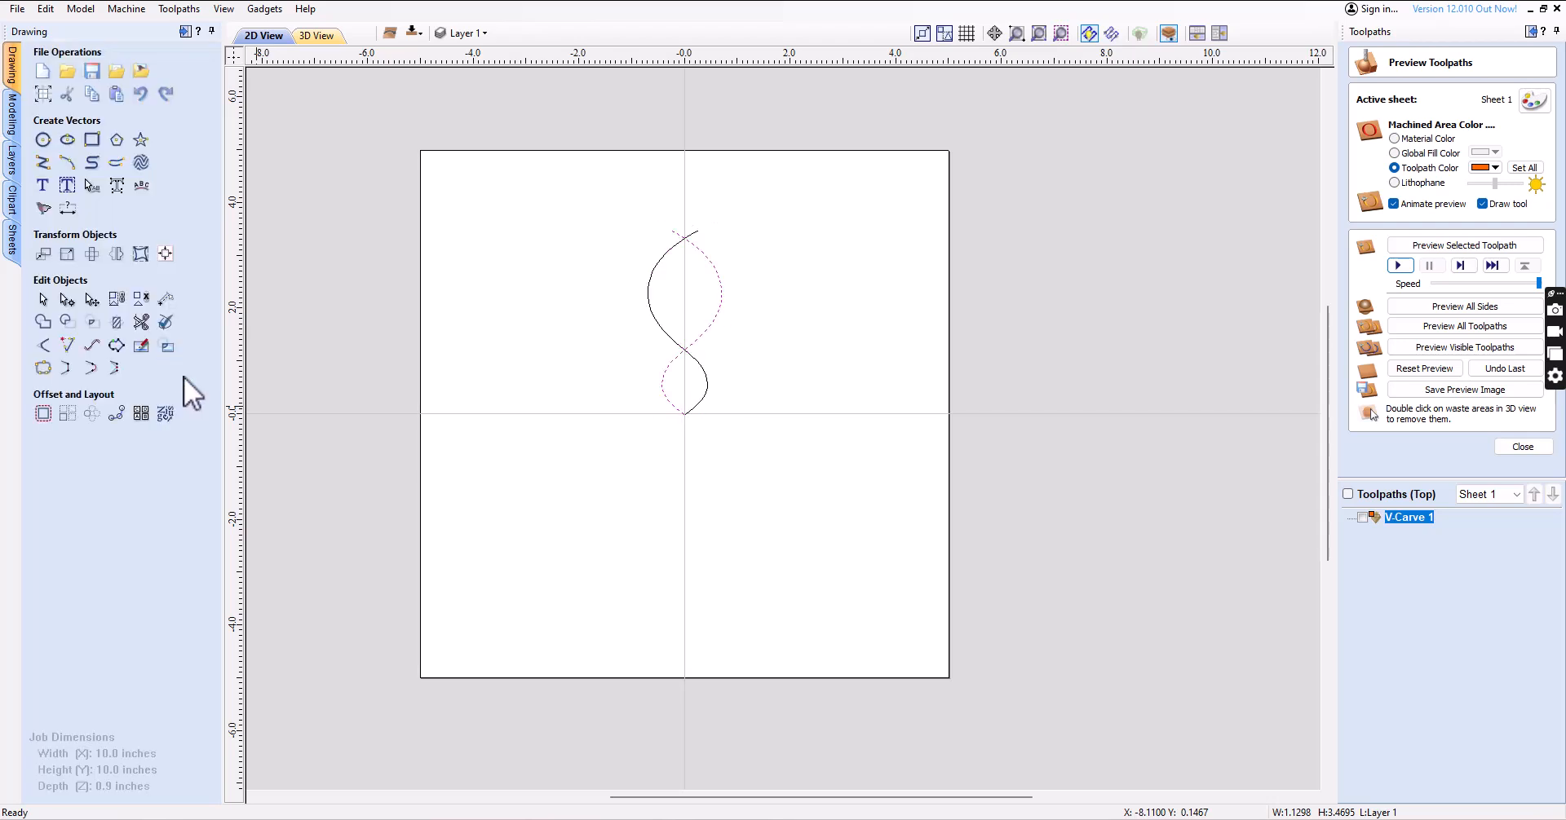
scroll(678, 339, up, 3)
click(507, 328)
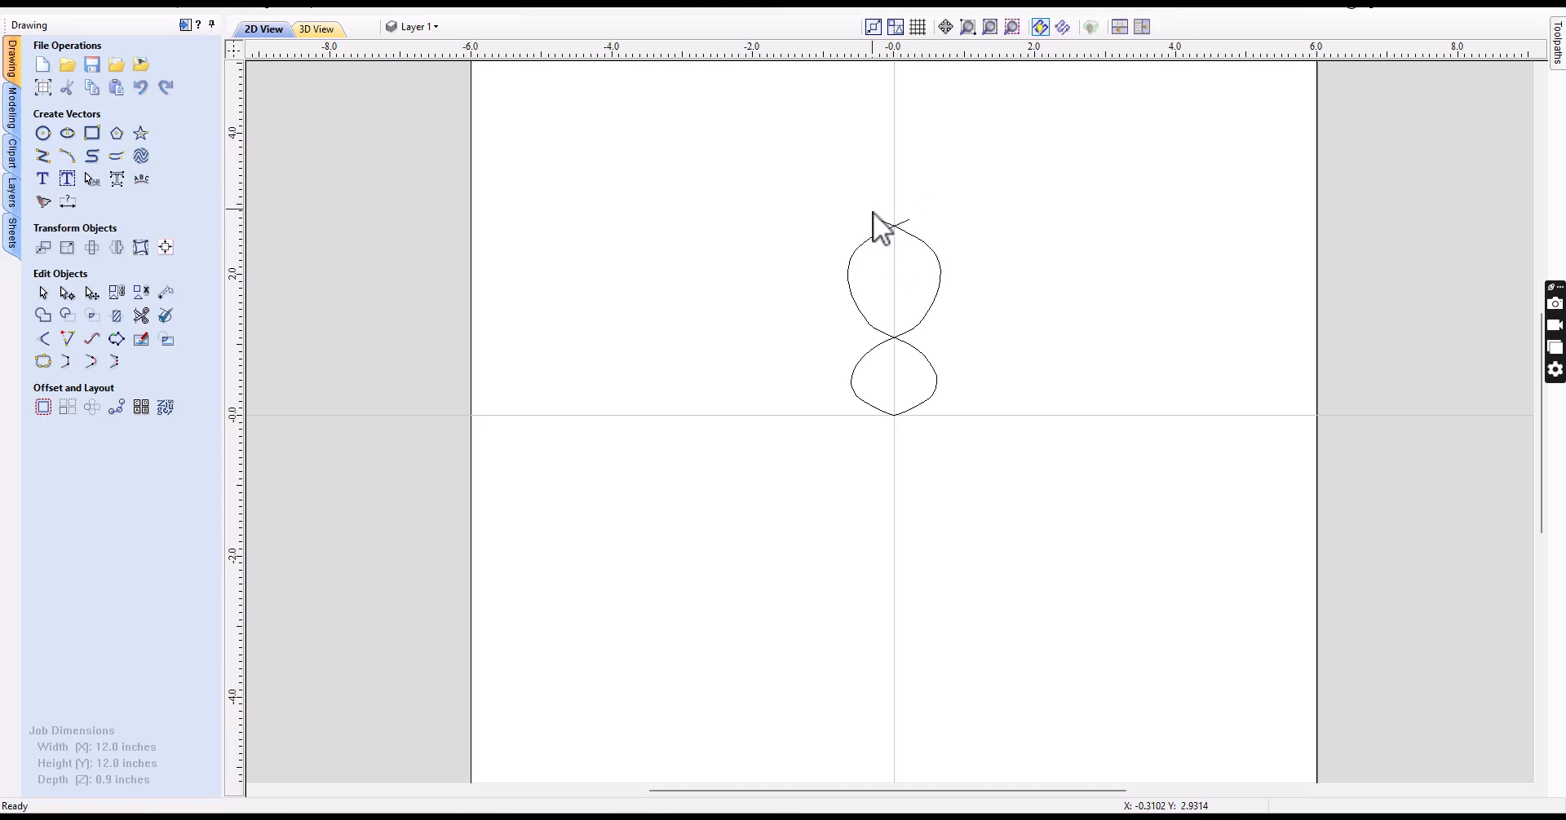
Trim off the two curve ends that overshoot the upper crossing, with automatic rejoining of trimmed sections turned off
scroll(894, 320, up, 2)
scroll(894, 321, up, 2)
scroll(893, 320, down, 1)
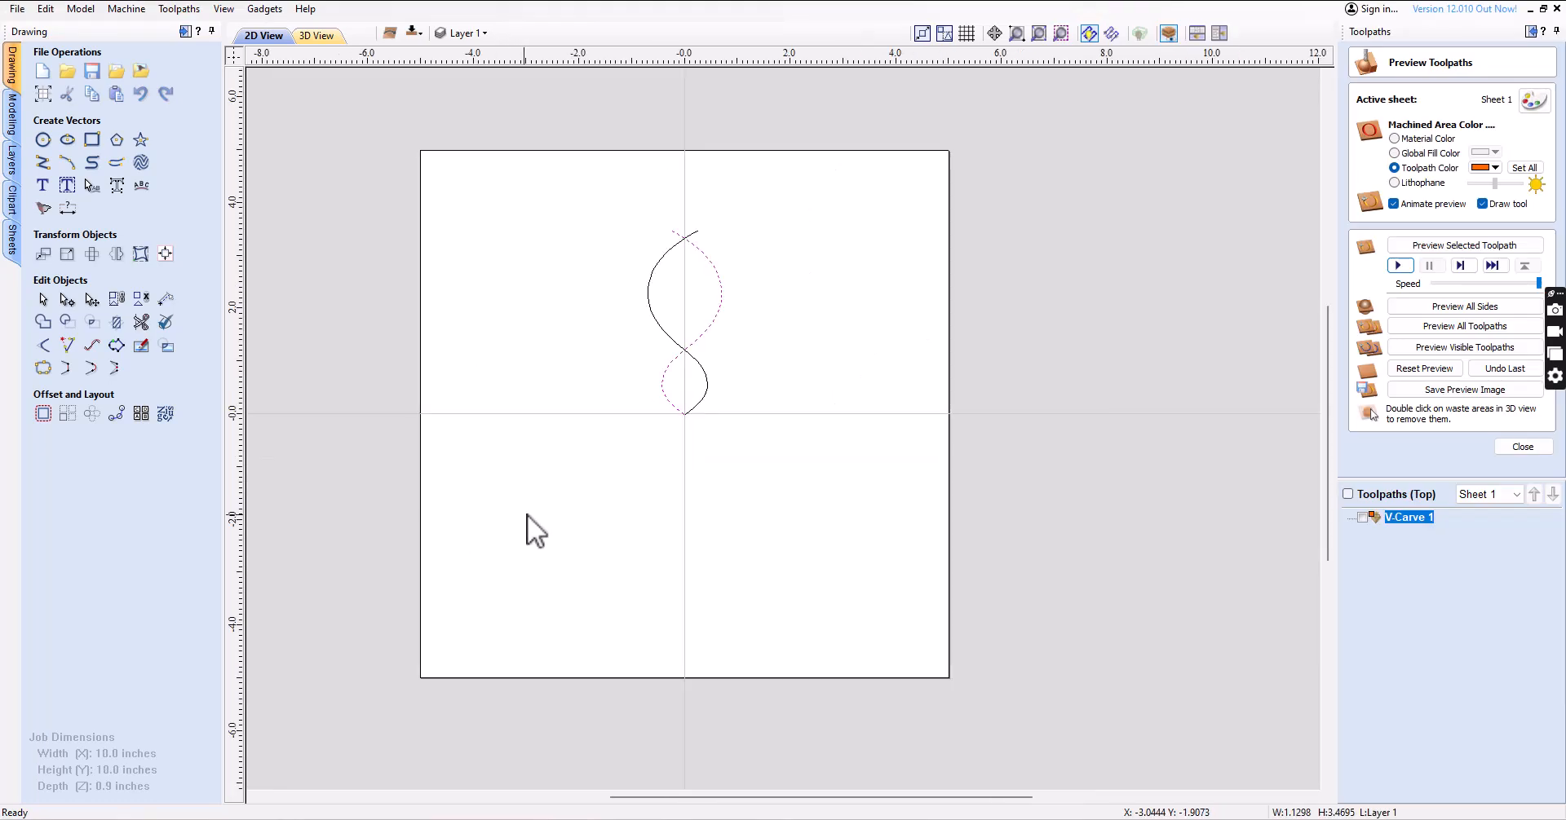
scroll(681, 349, up, 2)
key(Escape)
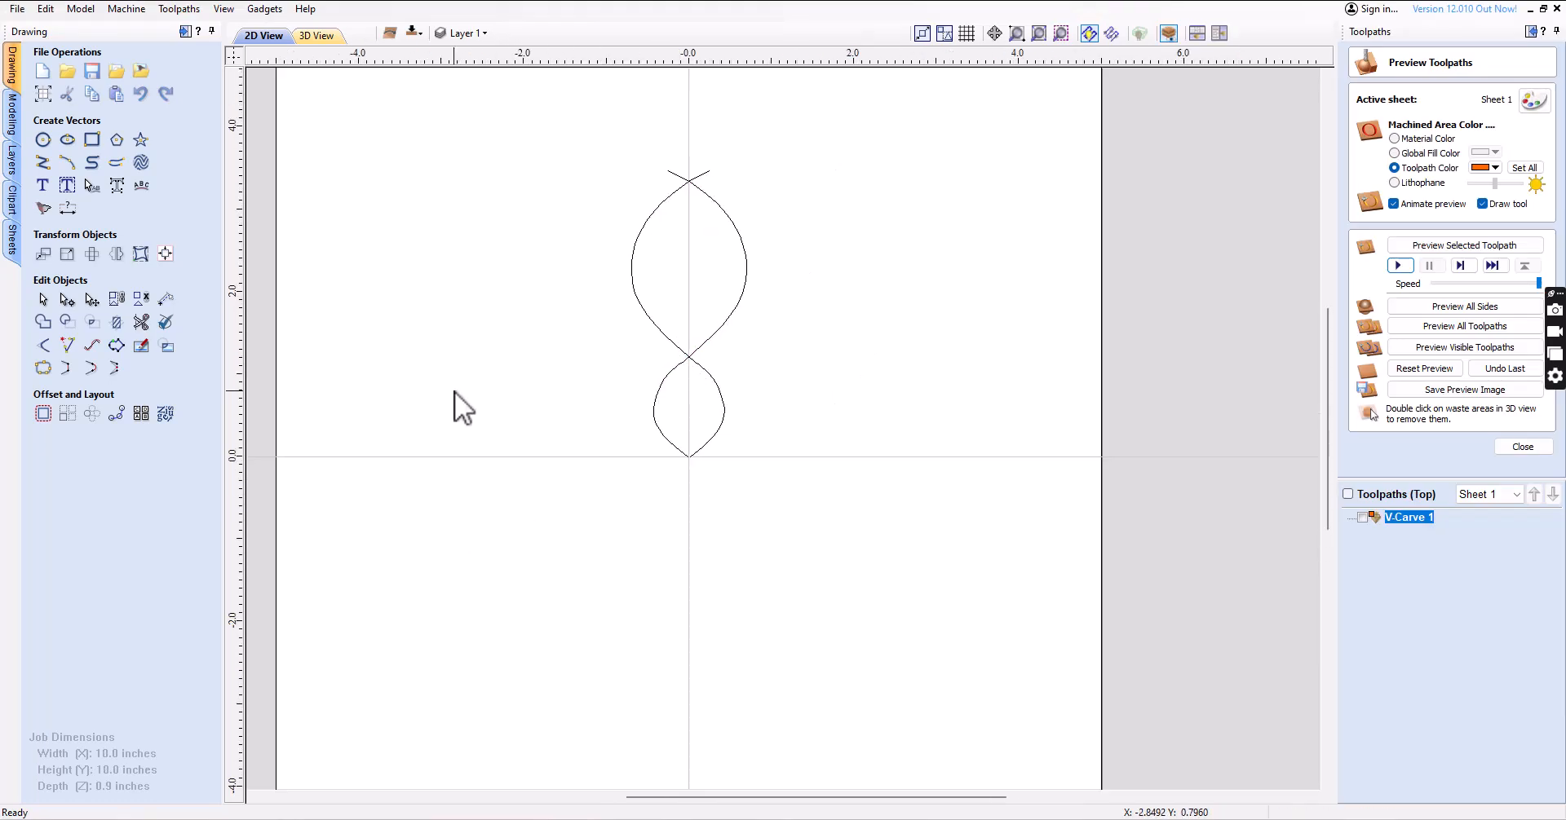
click(142, 323)
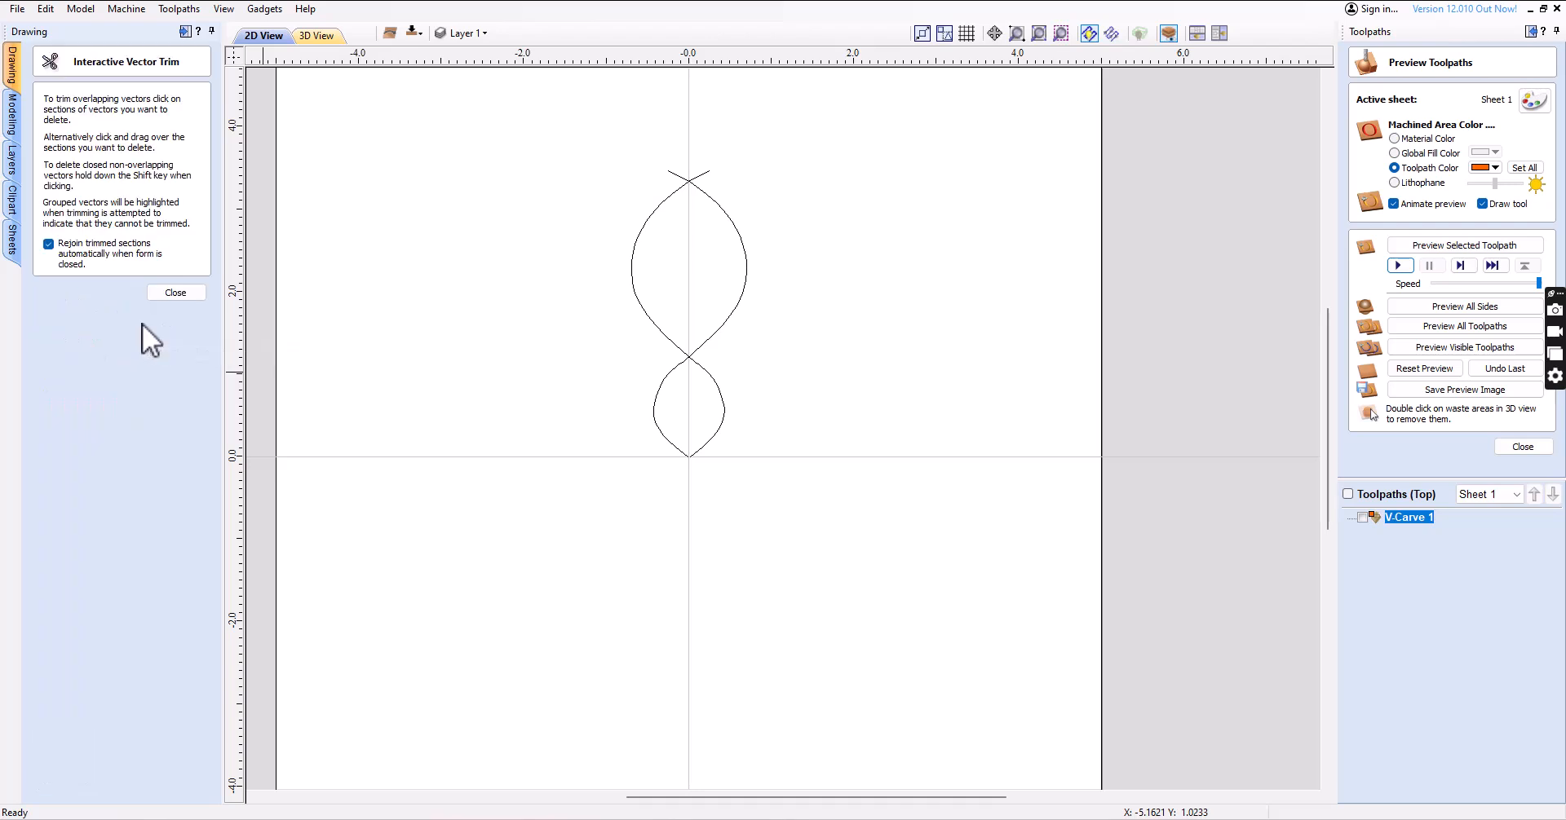
click(49, 243)
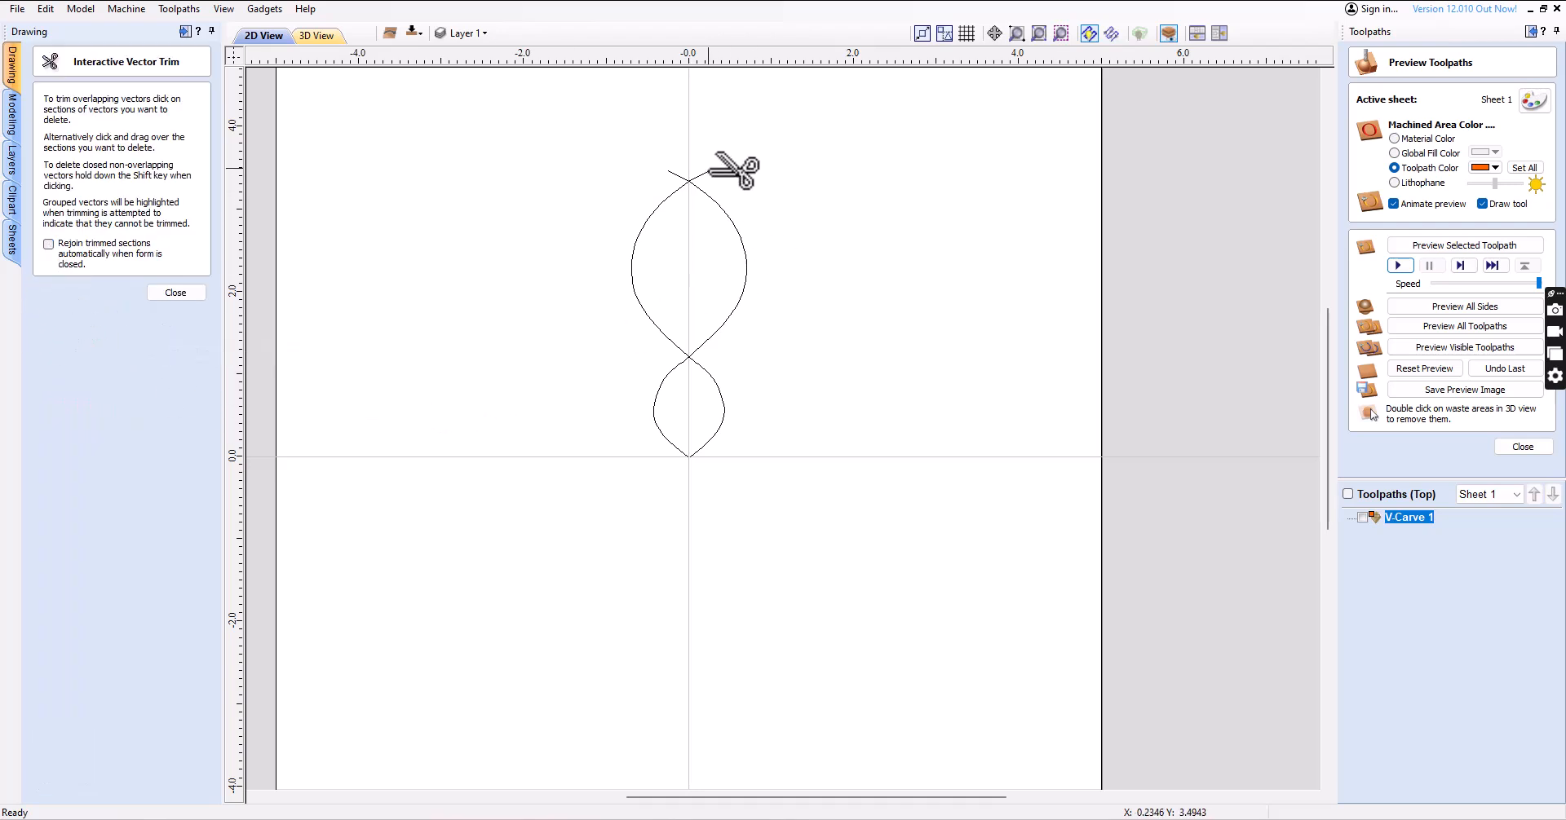
click(676, 175)
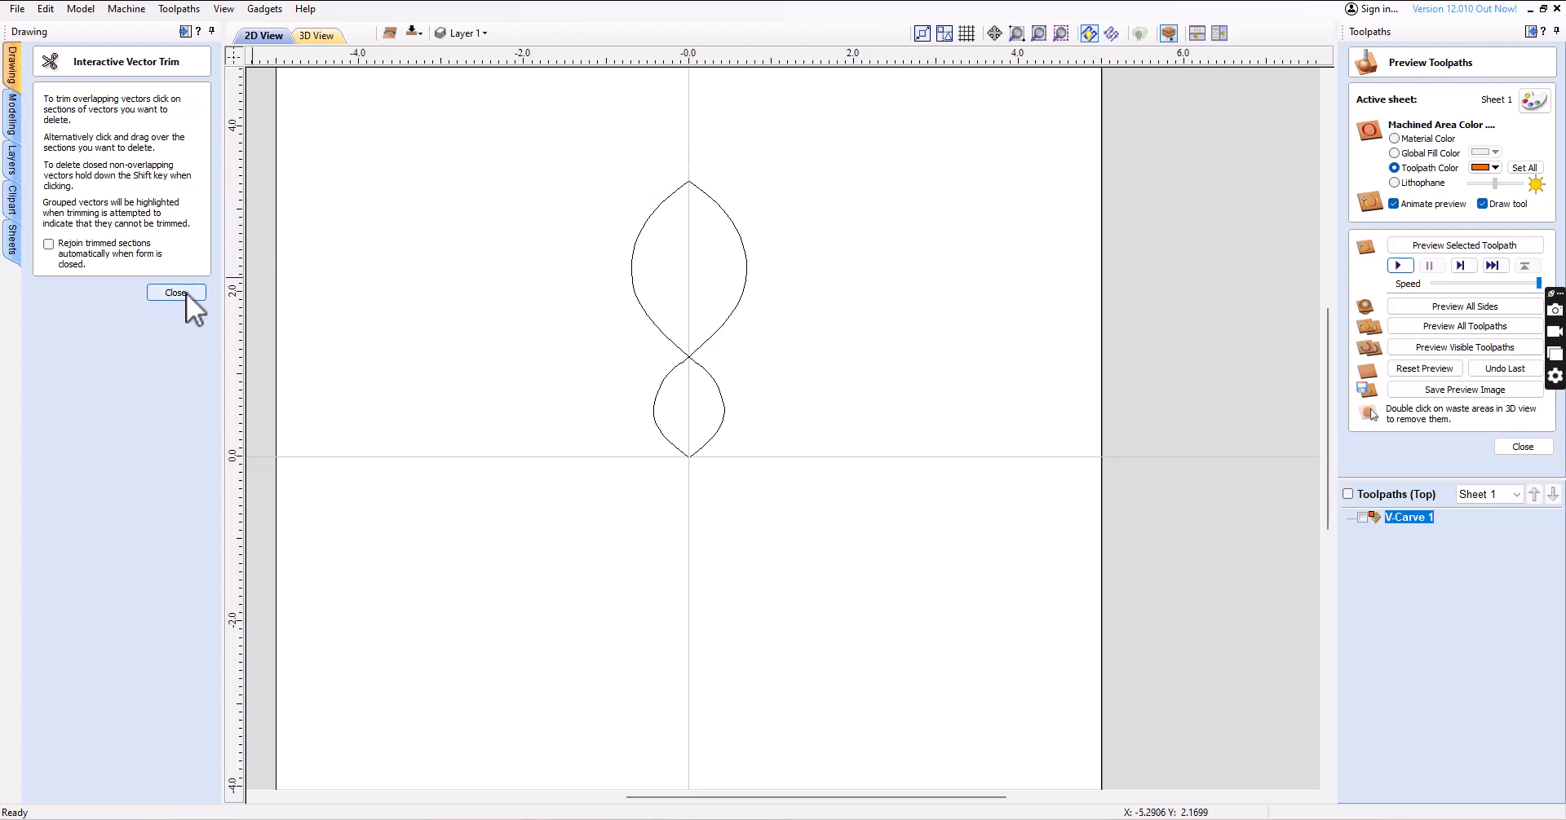
click(182, 294)
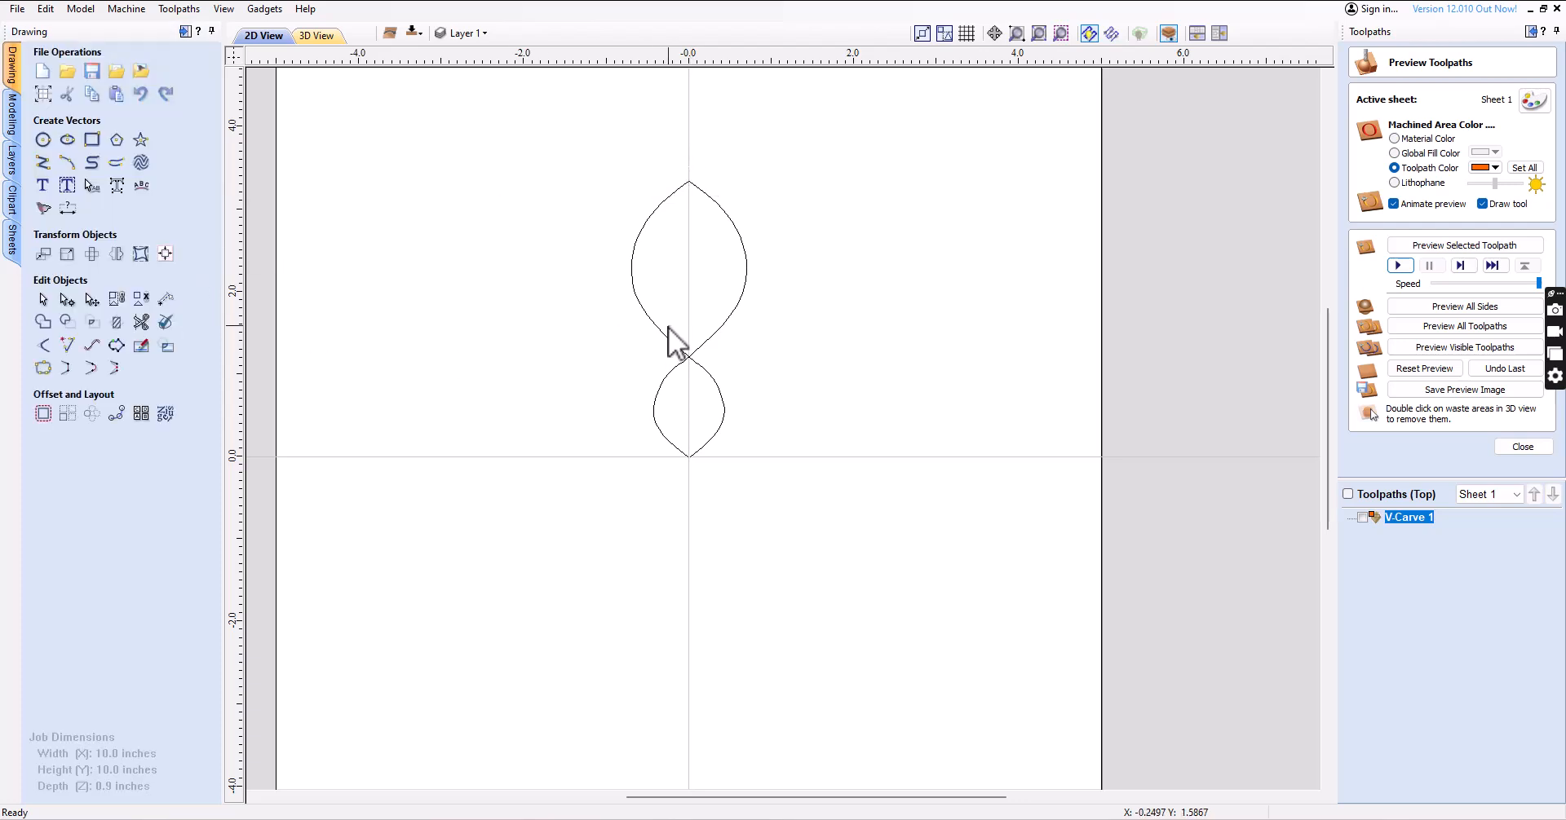
Select the trimmed curves individually to examine how each one runs through the petal shape, and deselect them
click(680, 347)
click(744, 310)
click(748, 316)
click(744, 302)
click(742, 304)
click(721, 428)
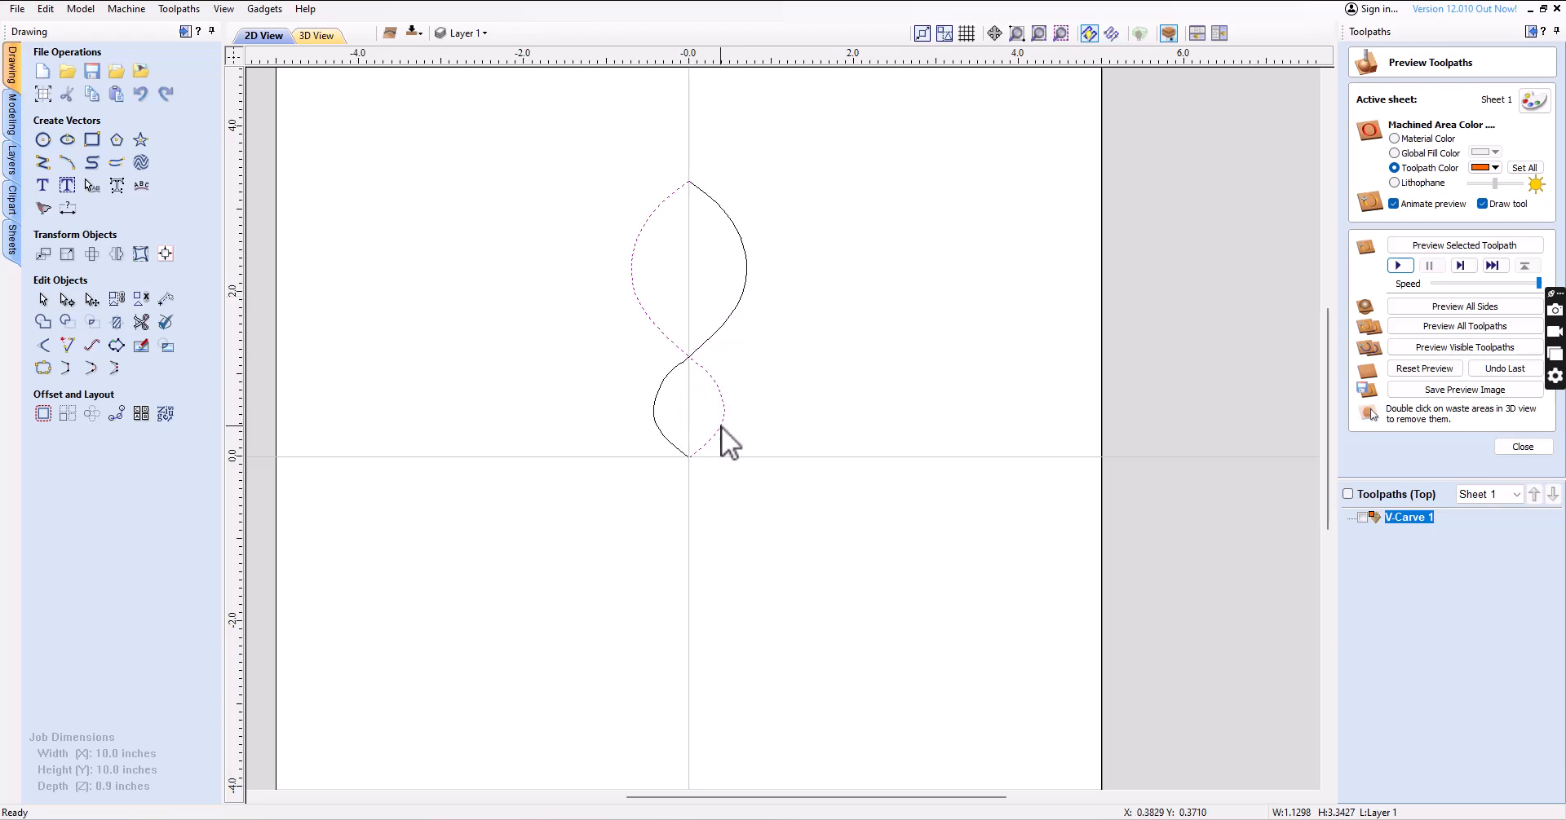
click(559, 384)
Select both petal curves and set up a Circular Copy with rotation centre X 0.0, Y 0.0 and 3 items
drag(595, 161, 763, 482)
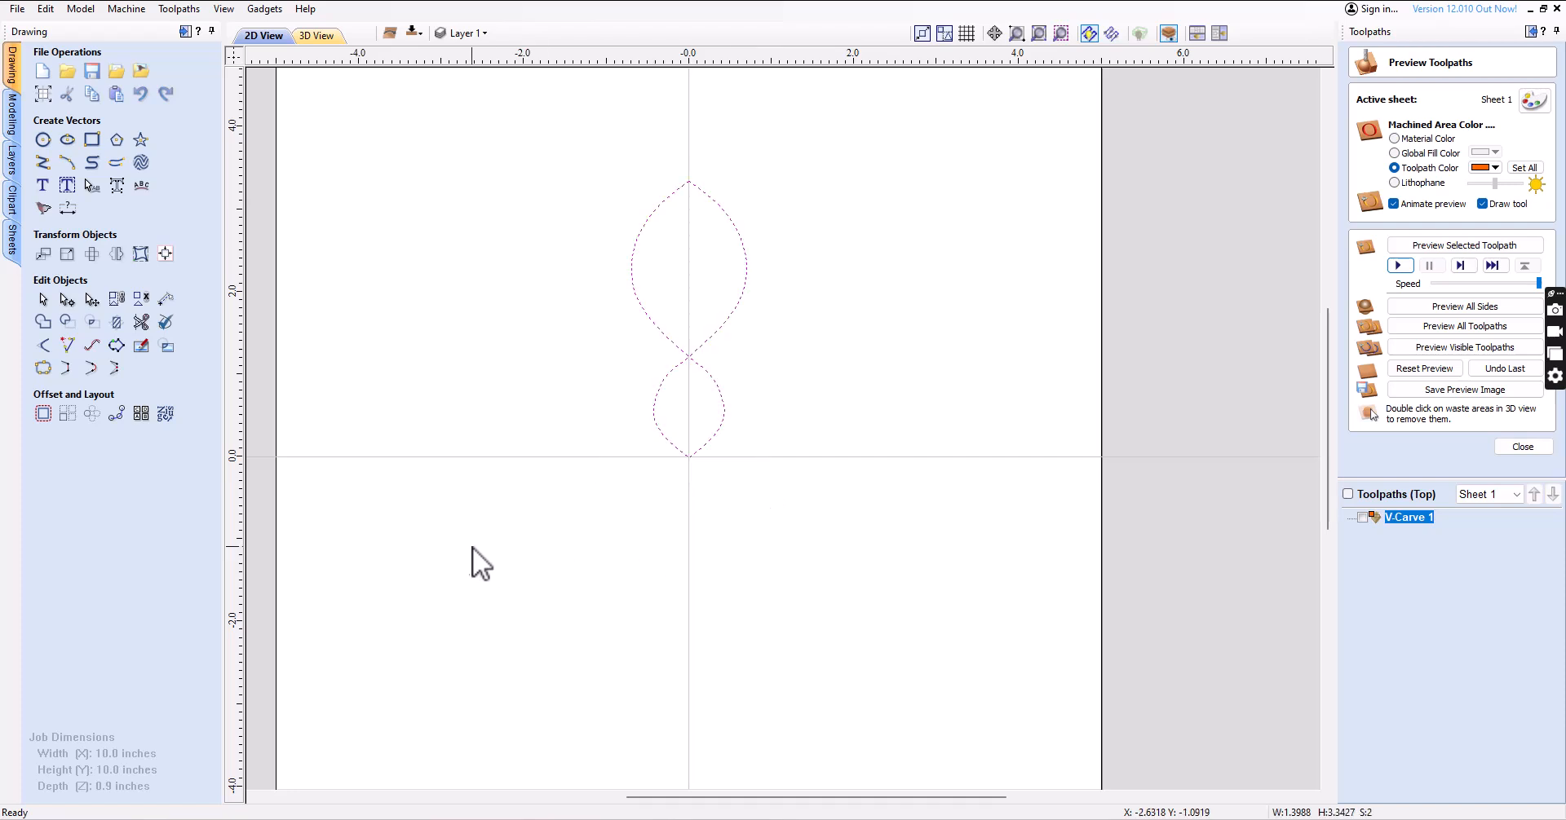
click(94, 416)
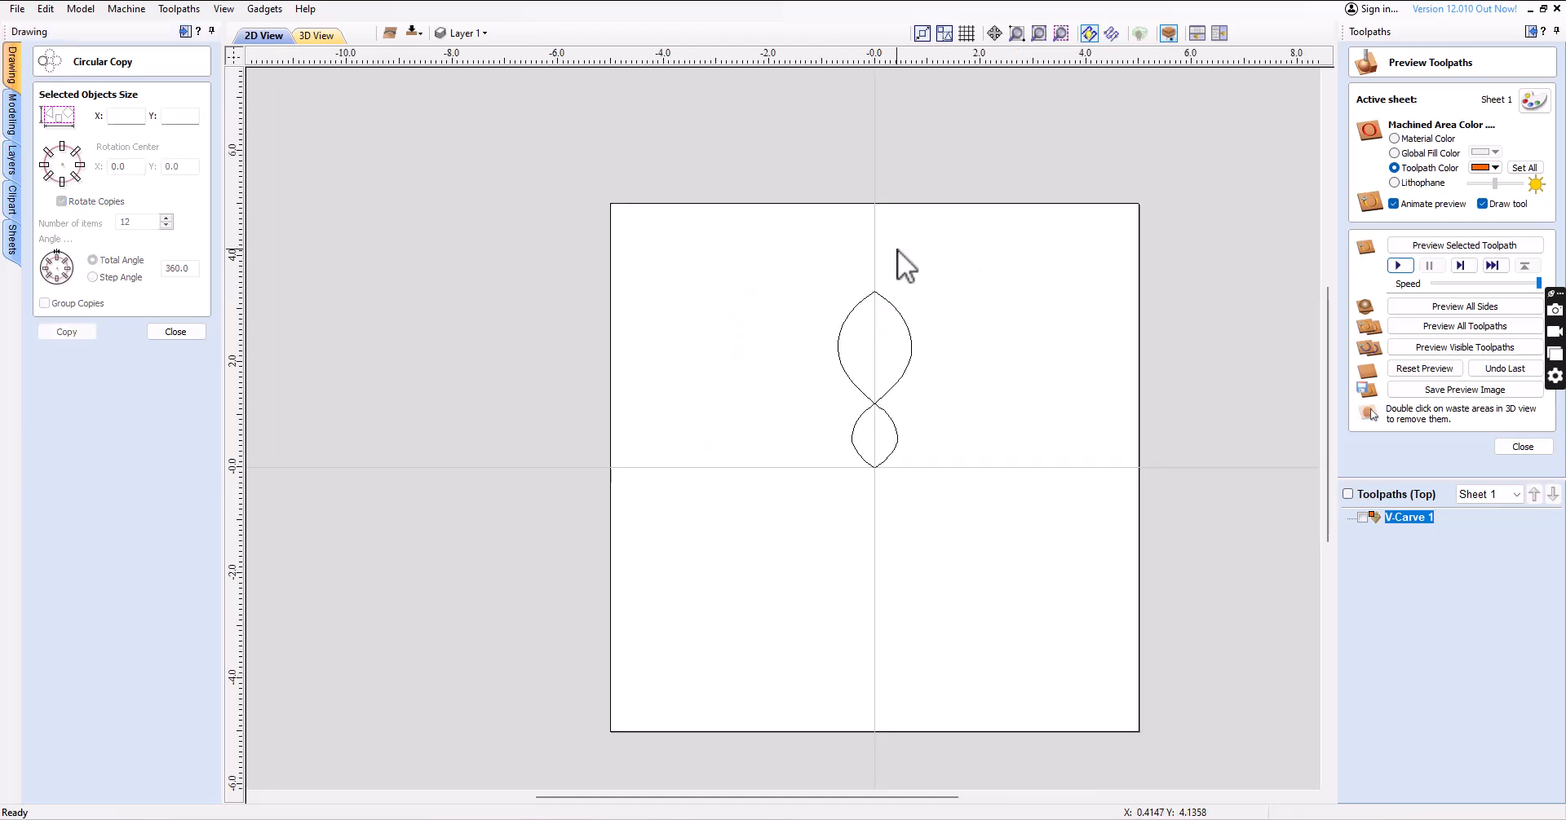
drag(748, 256, 968, 511)
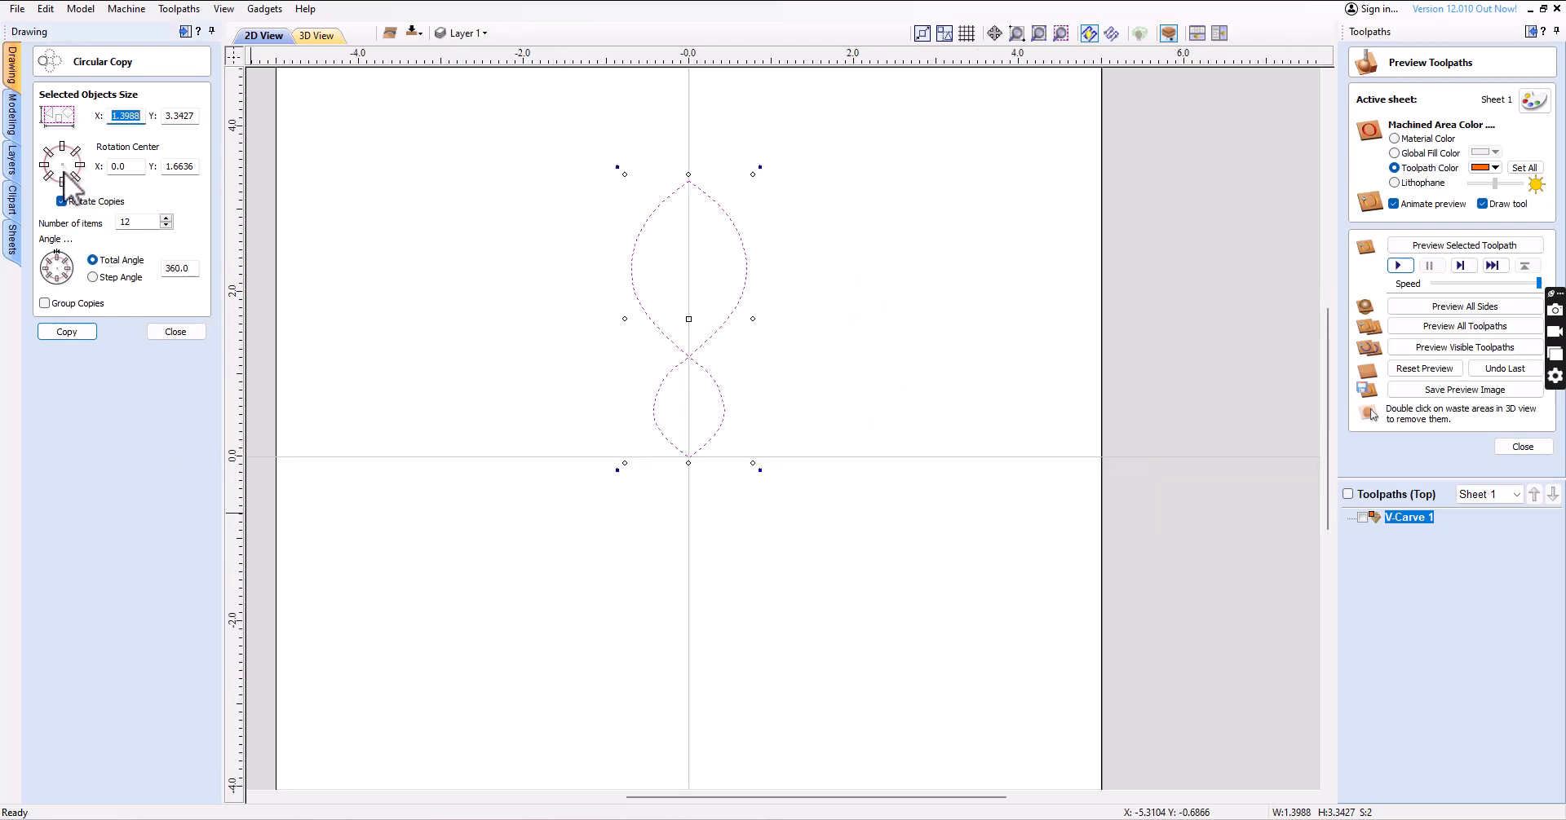
click(65, 173)
drag(184, 168, 68, 172)
click(135, 221)
drag(135, 221, 88, 236)
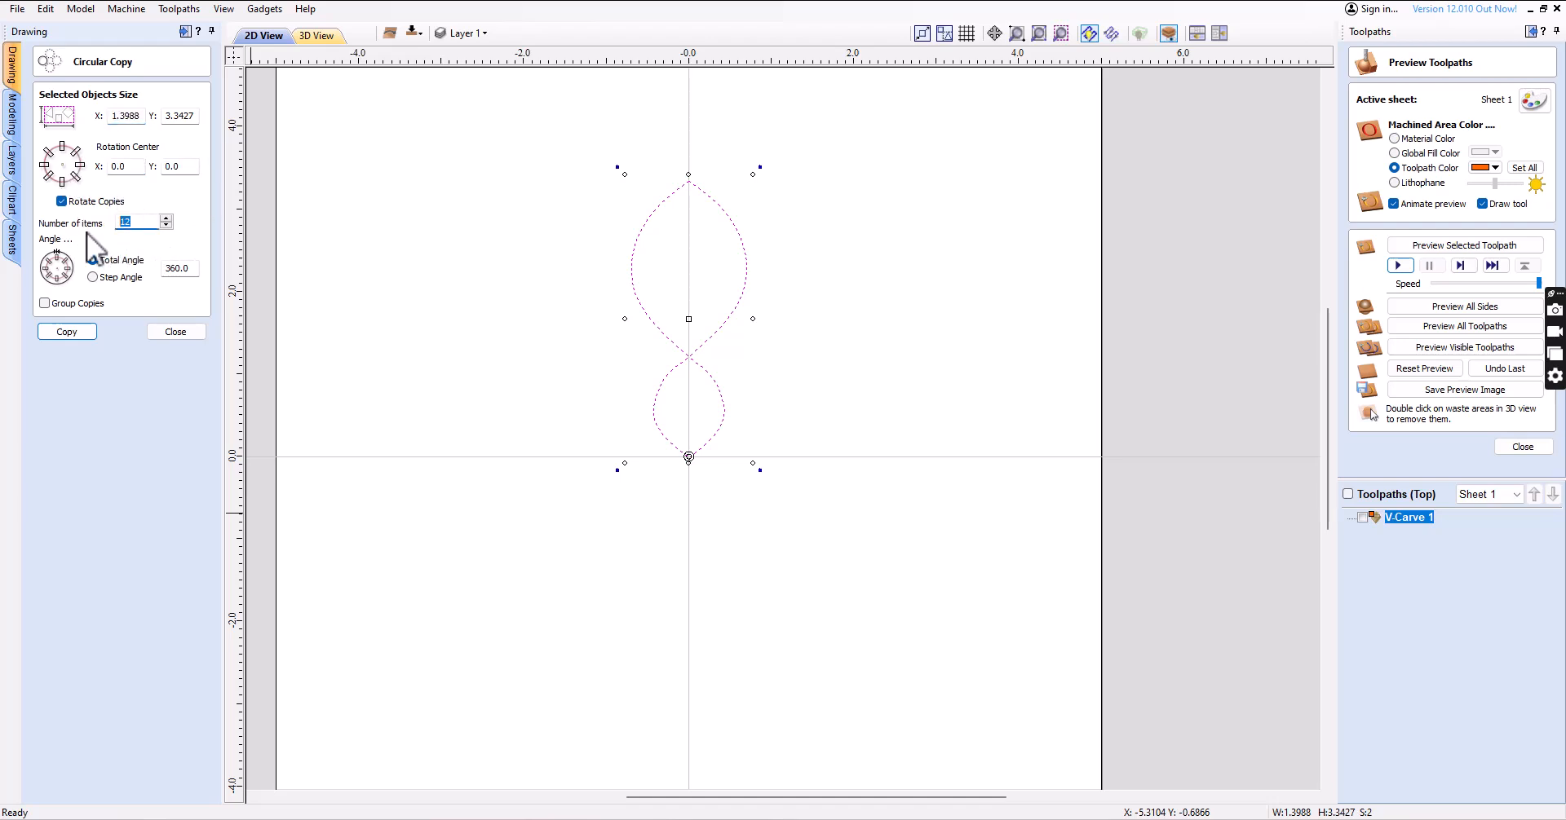
text(3)
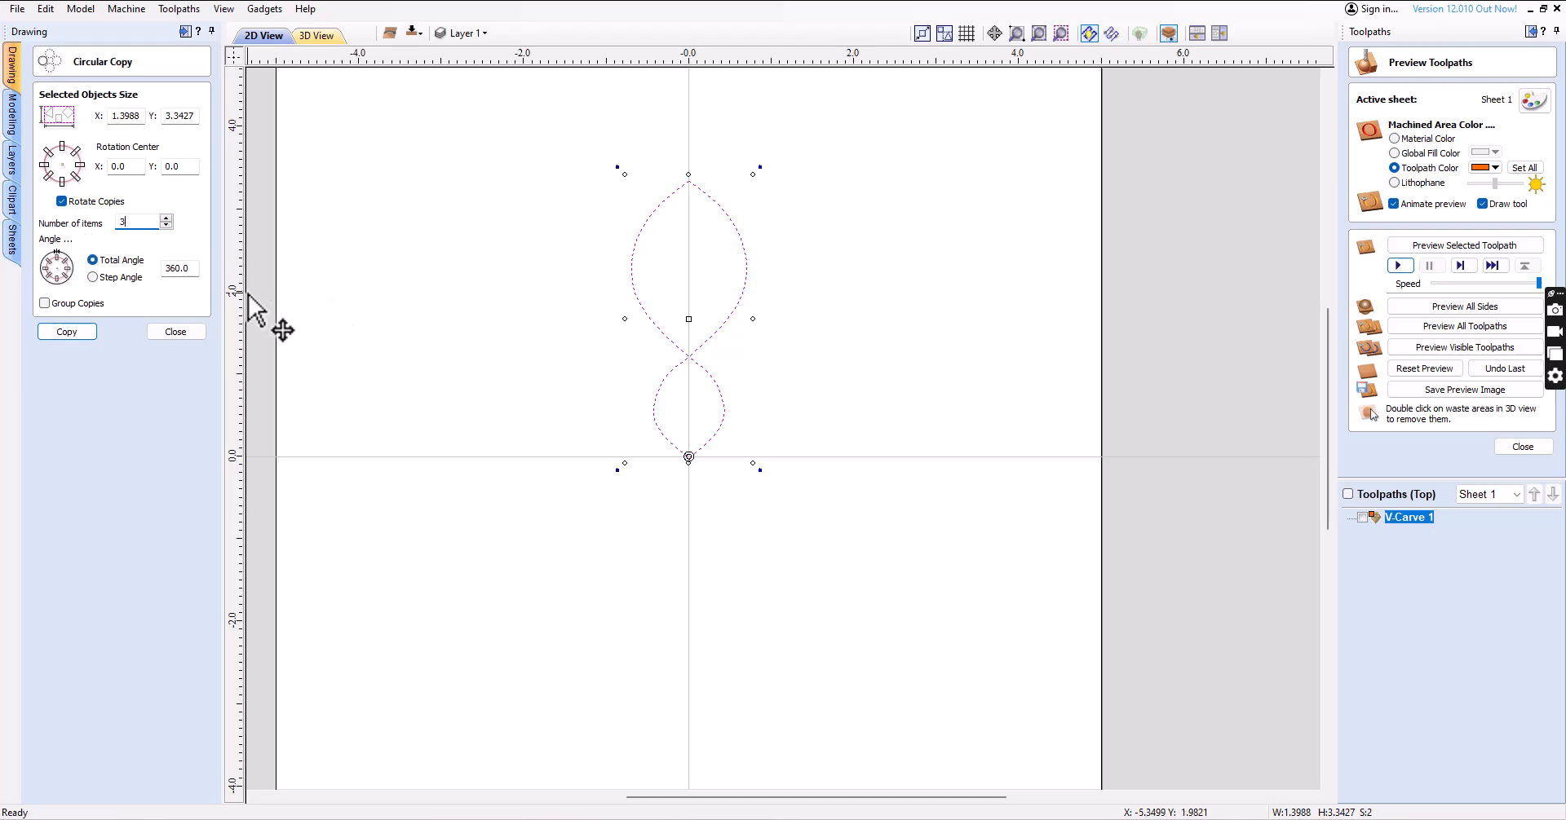
Set the circular copy to a 30-degree step angle, create the rotated petal copies and finish the command
click(91, 277)
click(195, 267)
double_click(195, 266)
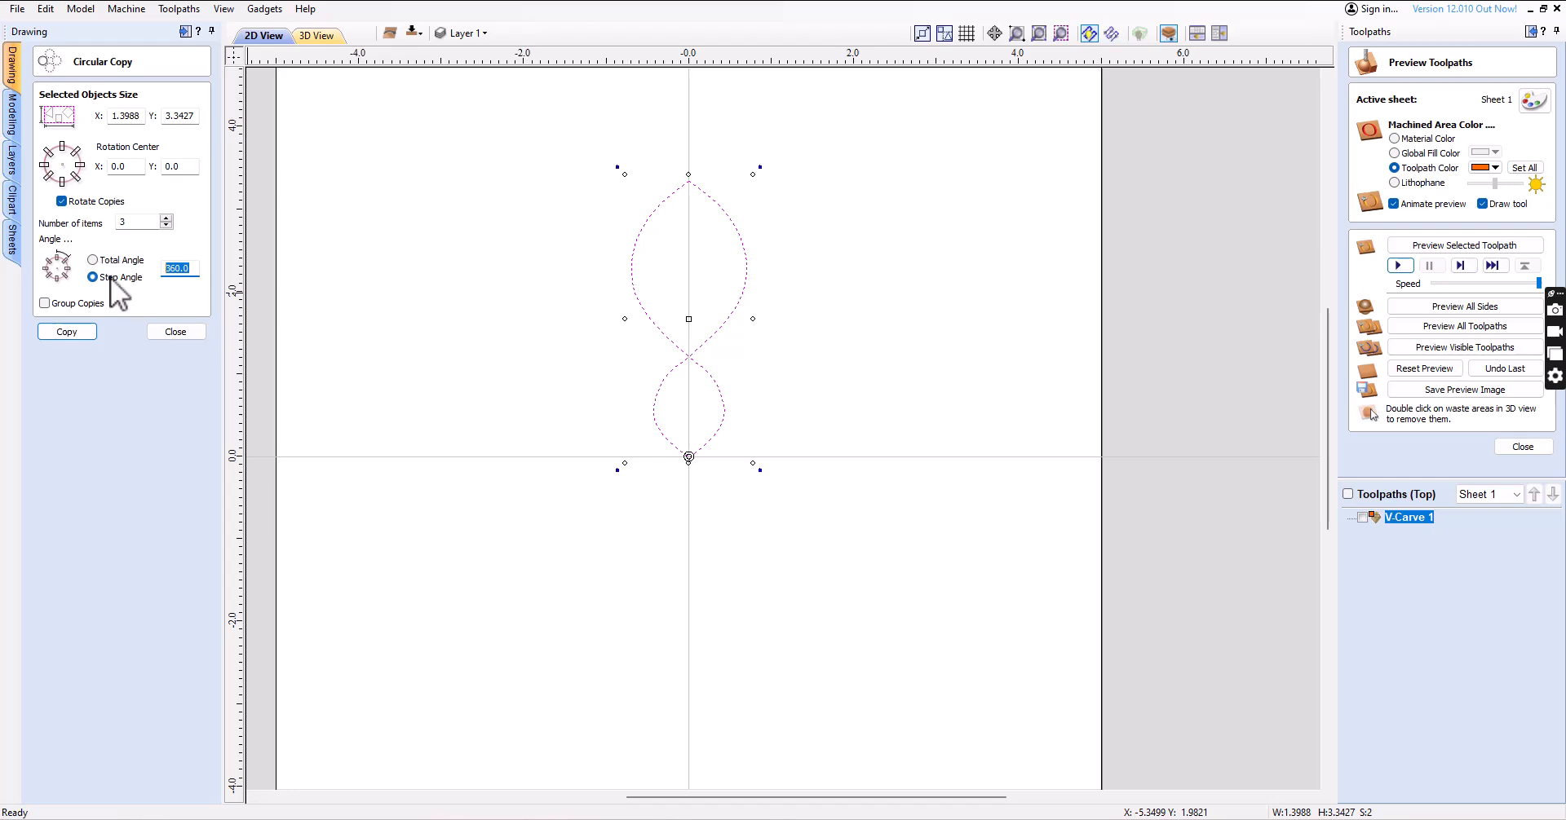
text(30)
text(30)
text(30)
text(30)
text(30)
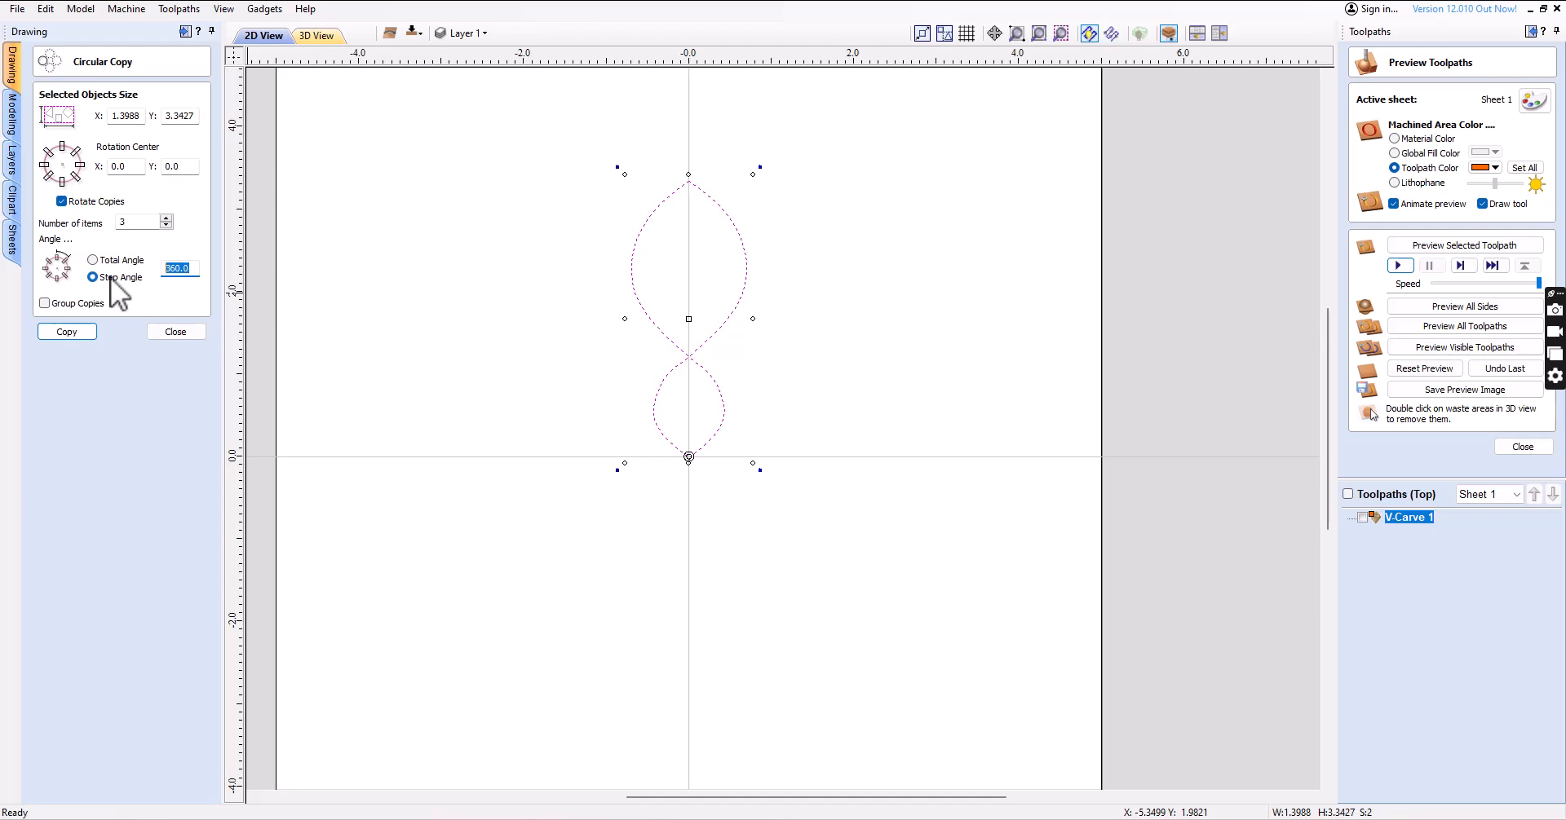
text(30)
click(66, 333)
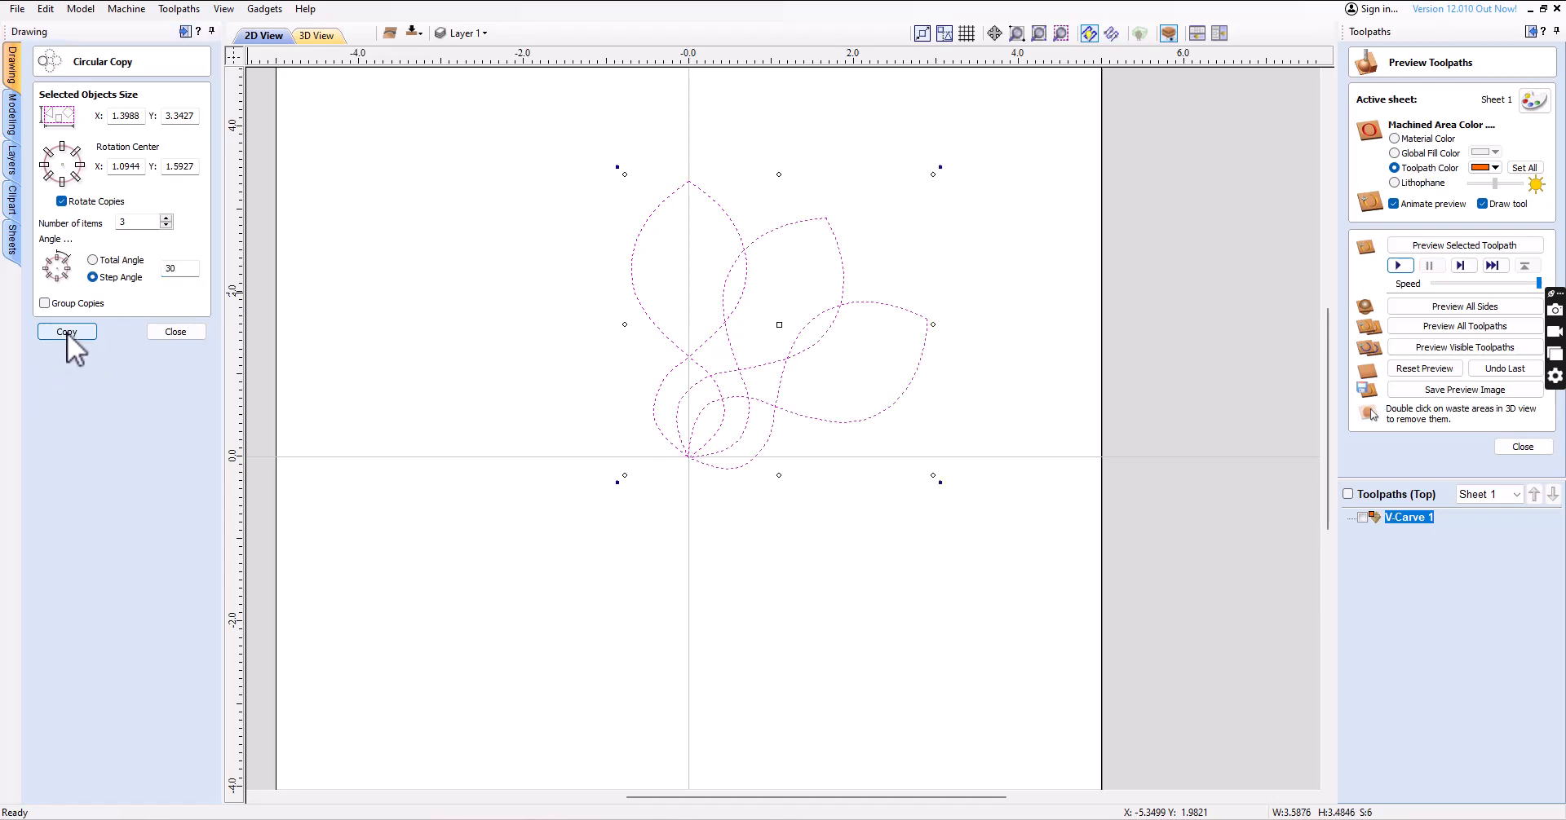
click(164, 335)
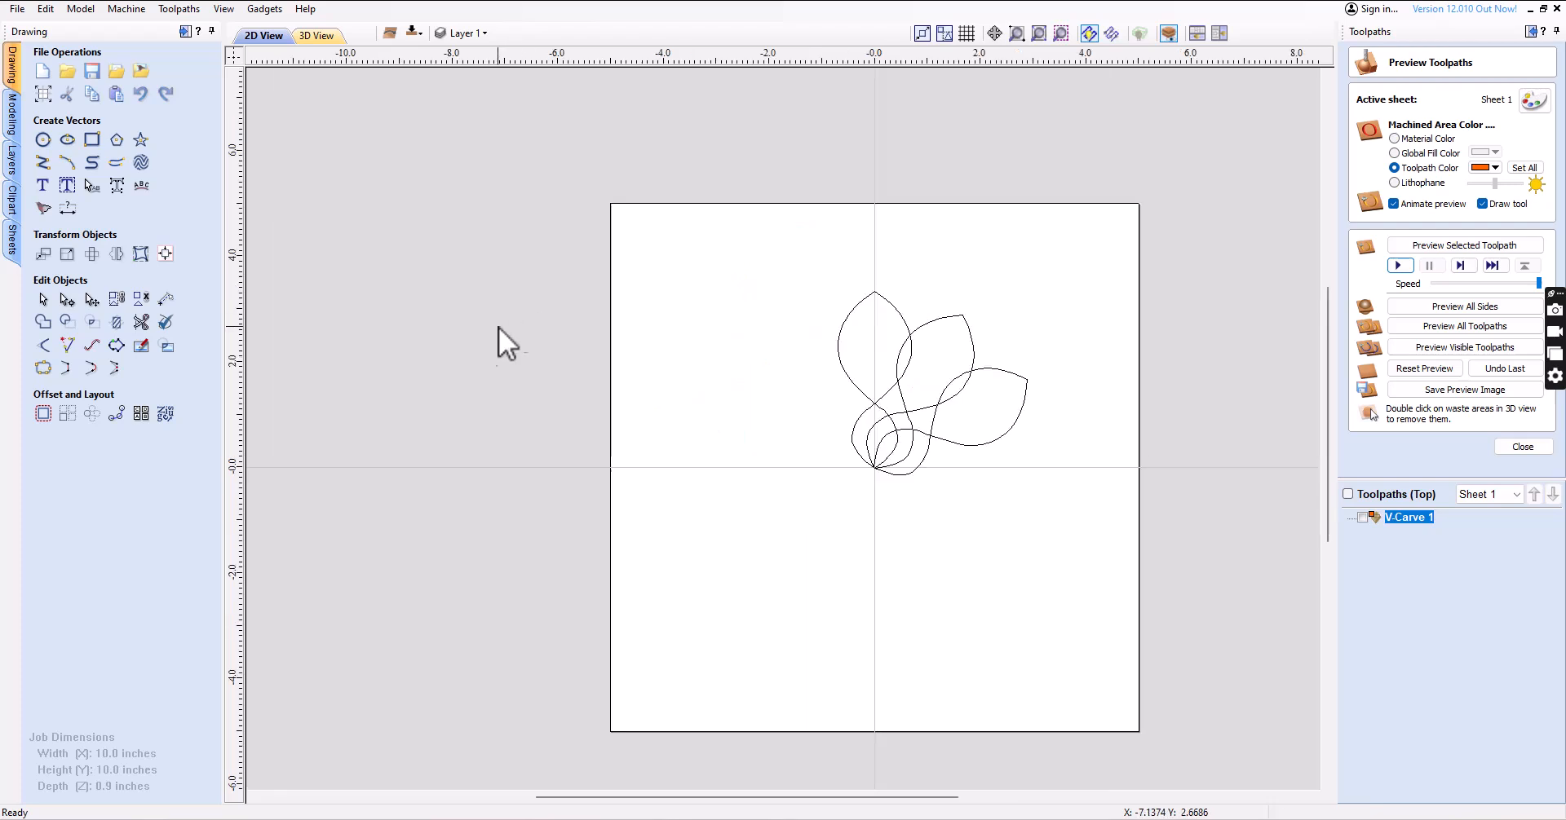
Trim away the outer outlines of the first and last petals up to where they cross the middle petal
click(141, 324)
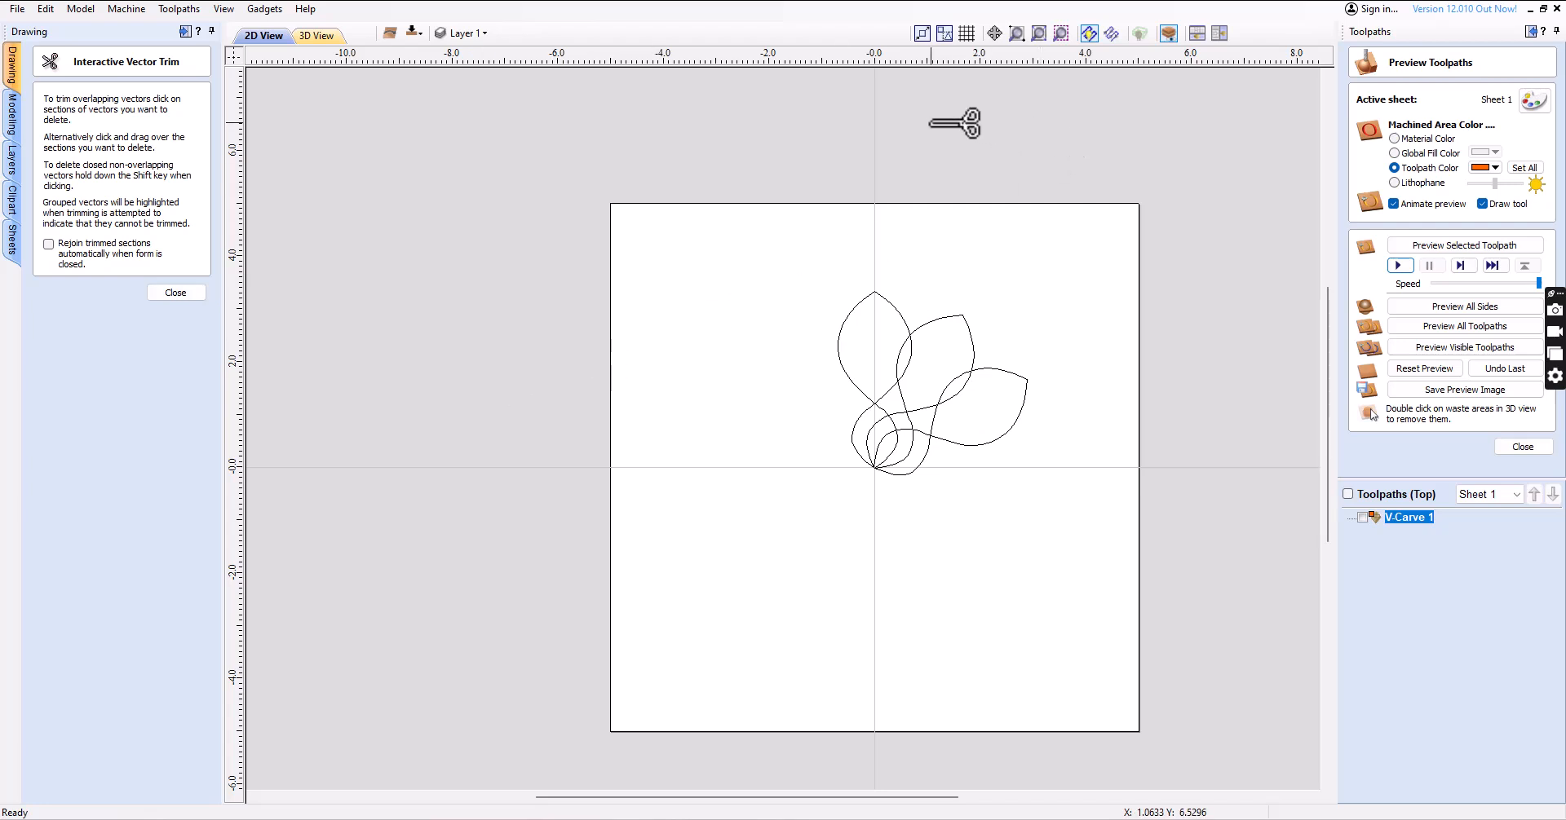
scroll(755, 514, up, 2)
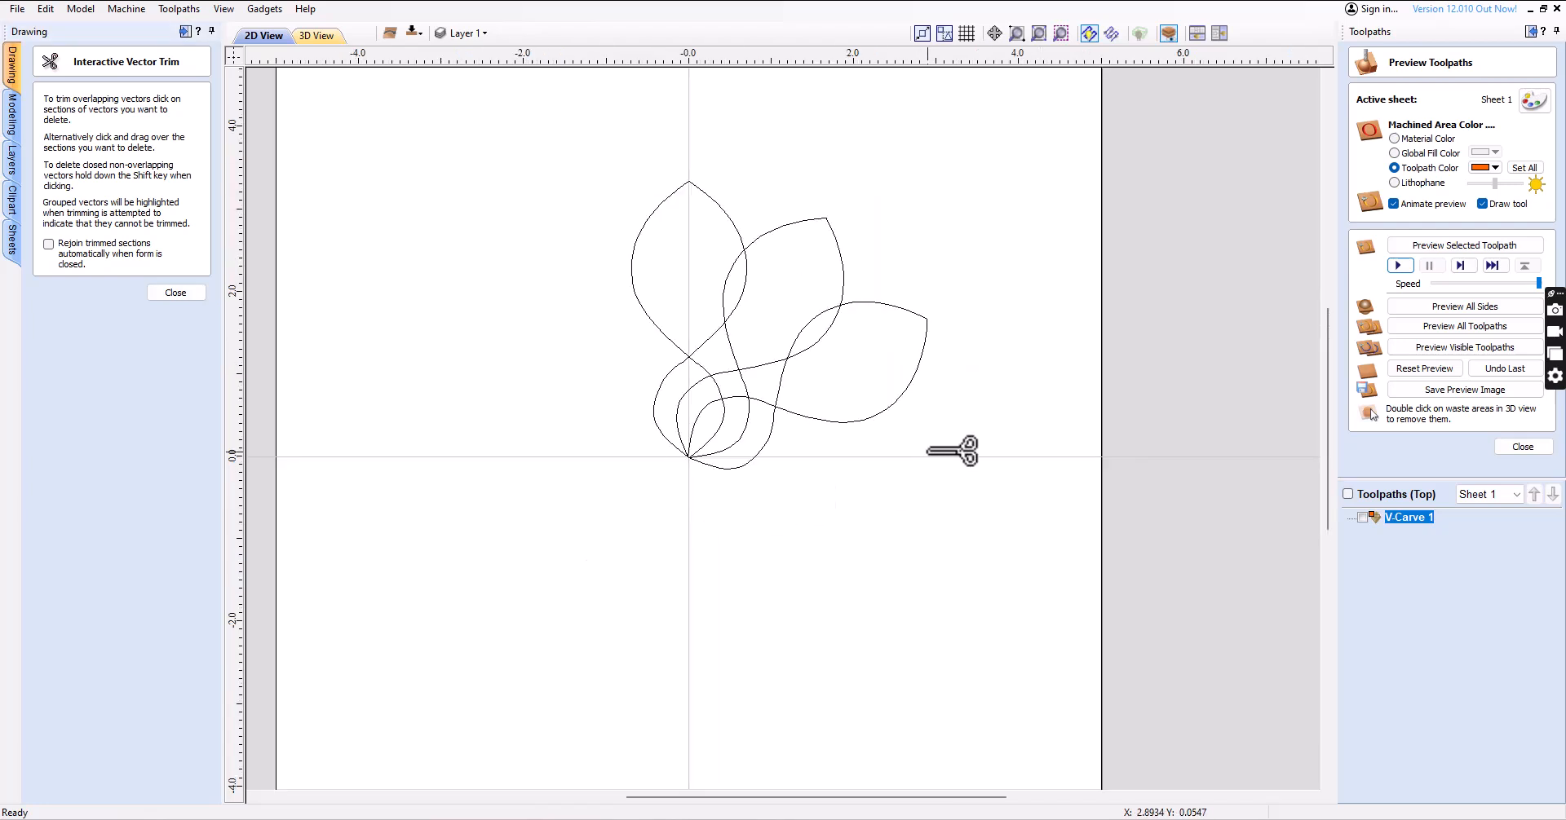
click(893, 408)
click(897, 310)
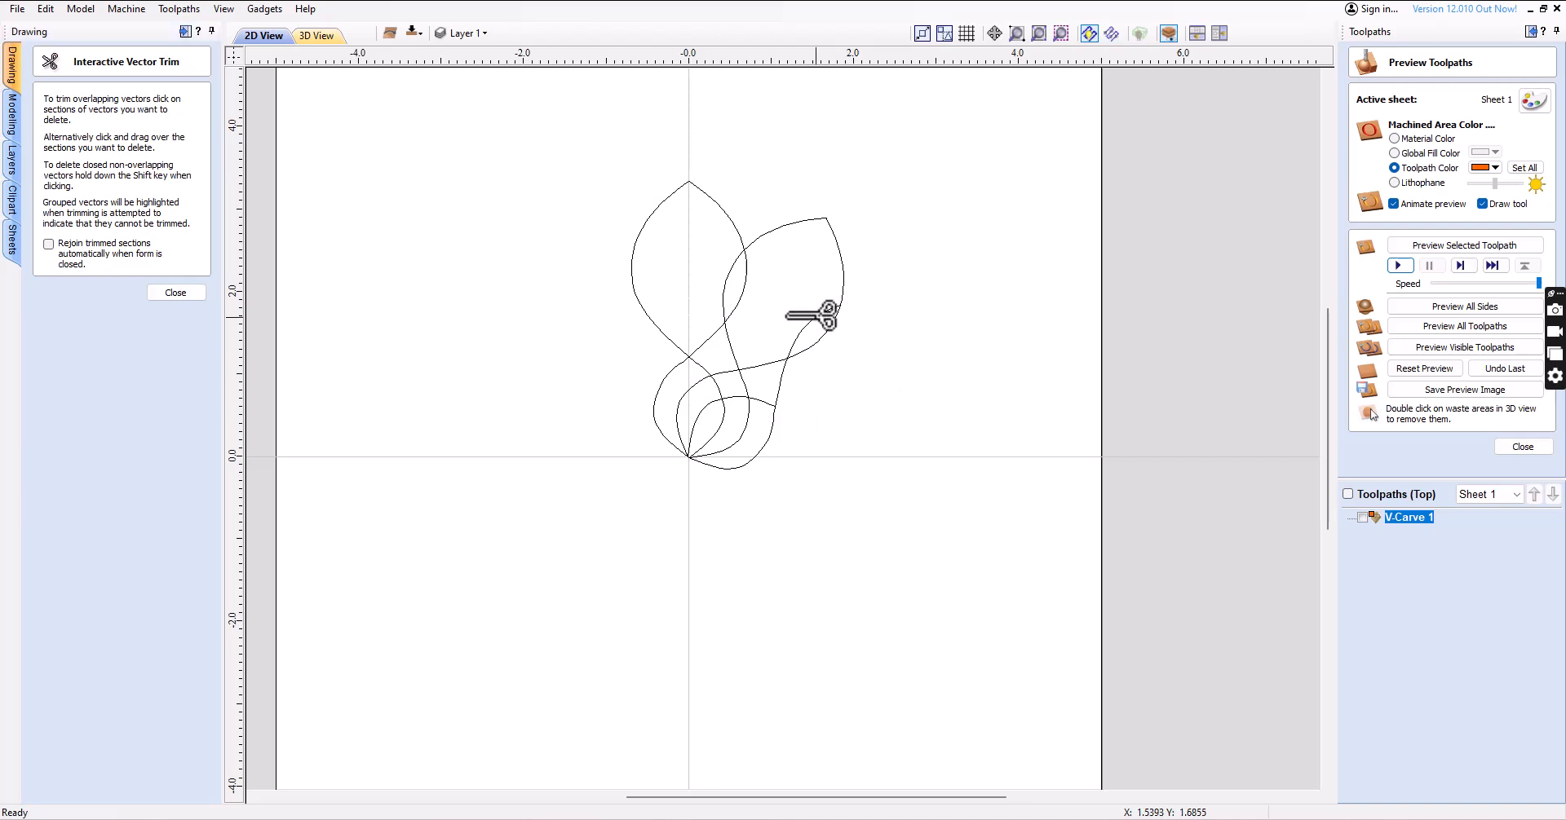
click(635, 242)
click(713, 205)
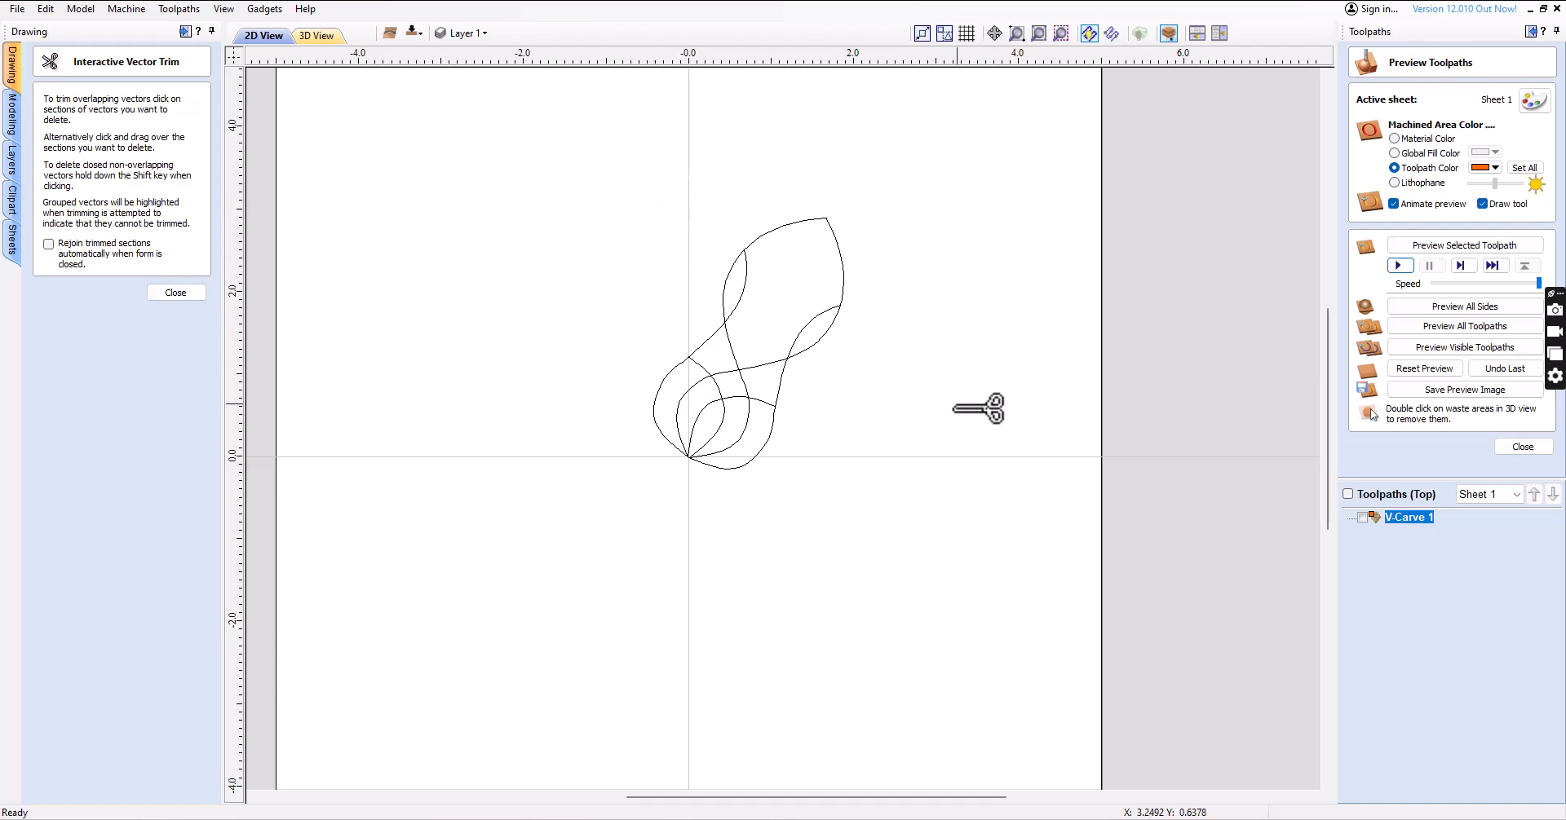
Trim the middle petal's overlap with the last petal and the surplus inner curve segments, keeping one petal and its curved stem
click(826, 349)
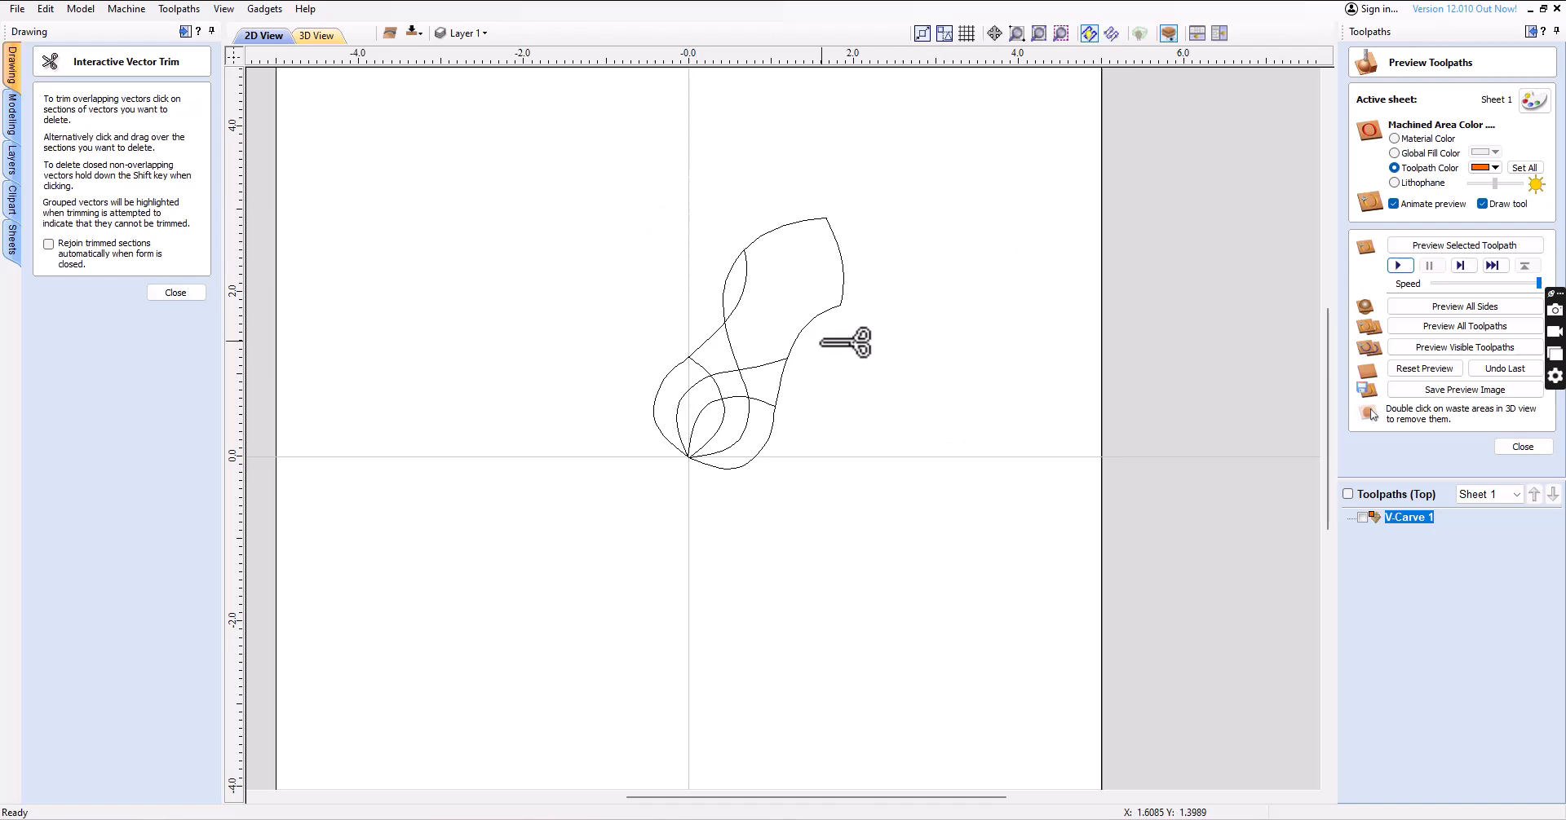
click(779, 390)
click(742, 385)
click(763, 453)
click(771, 407)
click(738, 440)
click(712, 436)
click(718, 386)
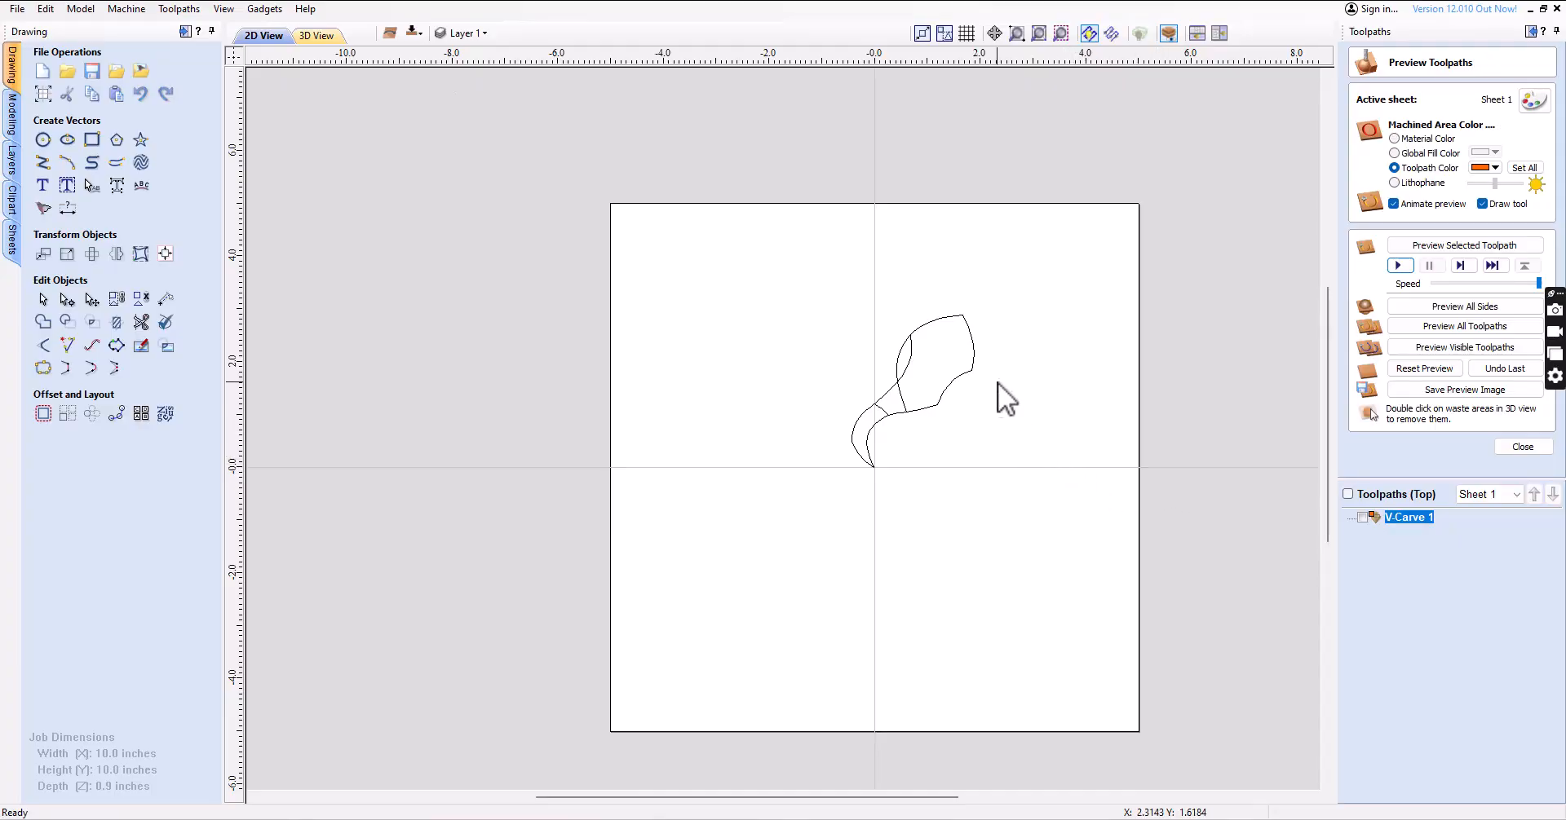
Select the remaining petal and stem curves individually and then all together to examine how the linework is divided
click(960, 380)
click(928, 323)
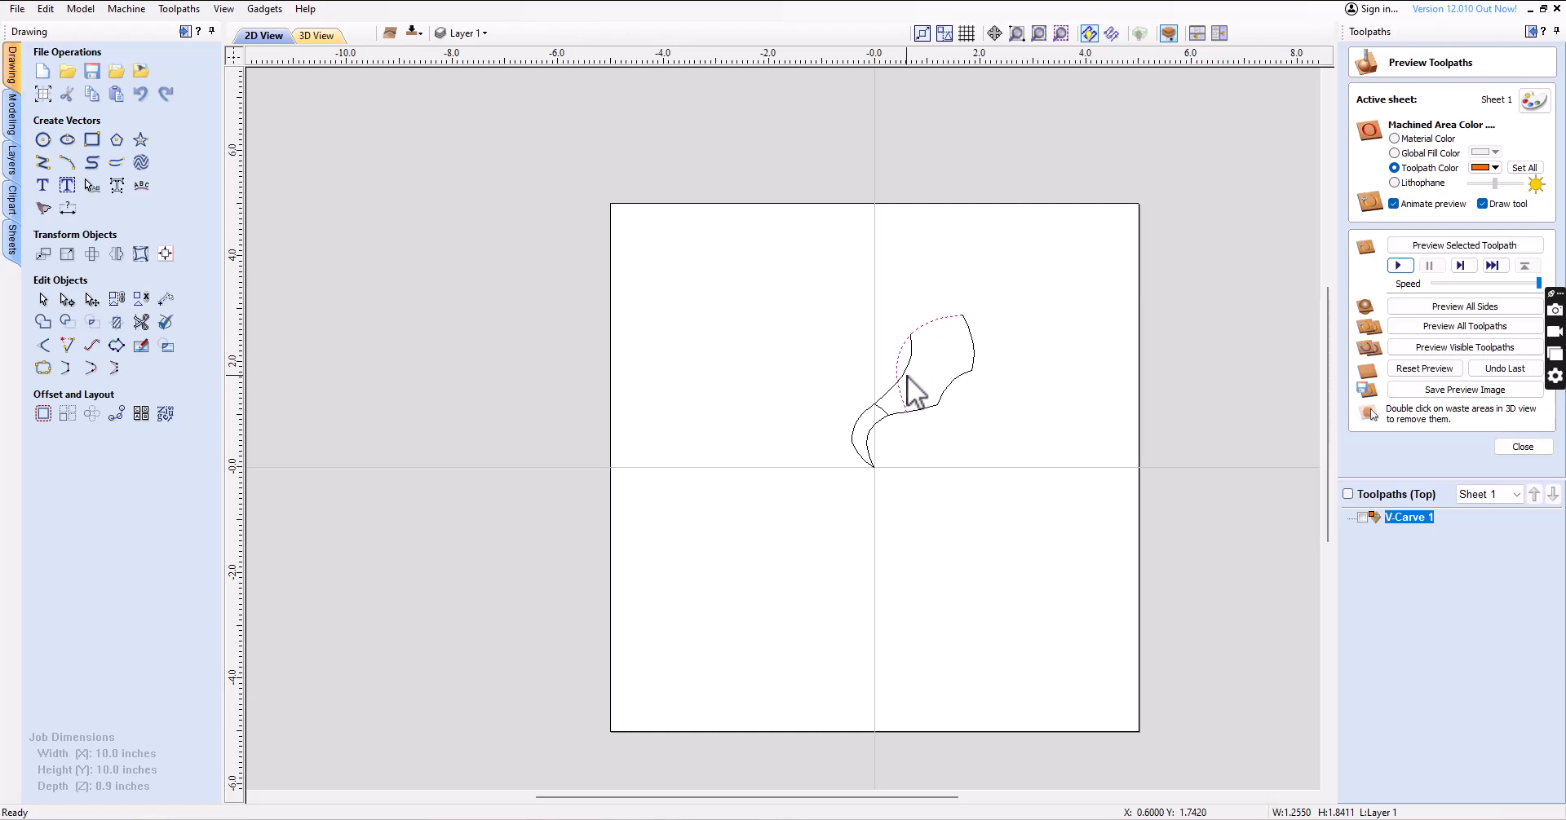
click(897, 396)
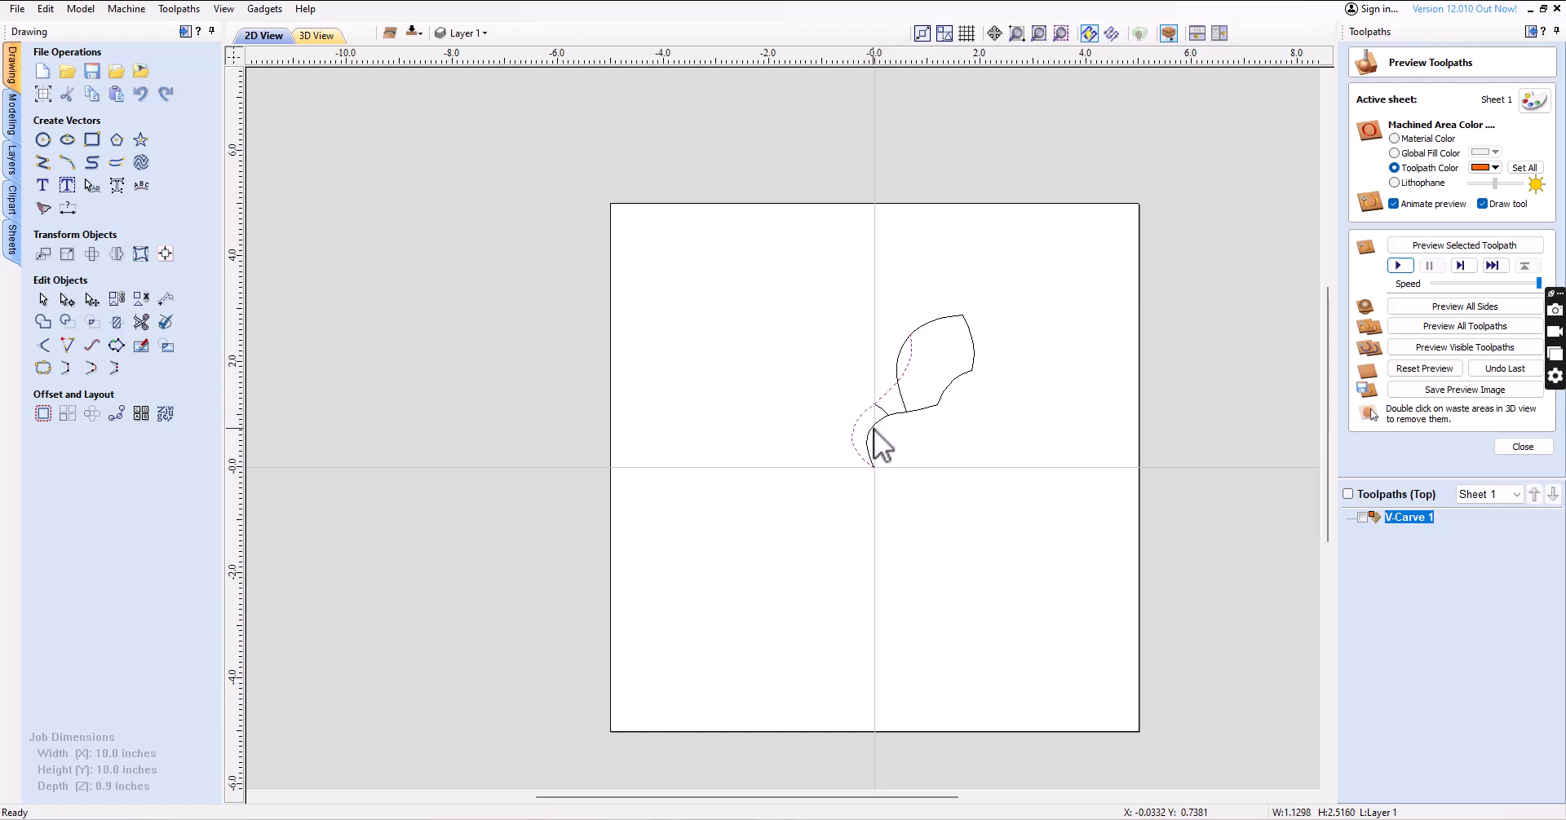
click(905, 344)
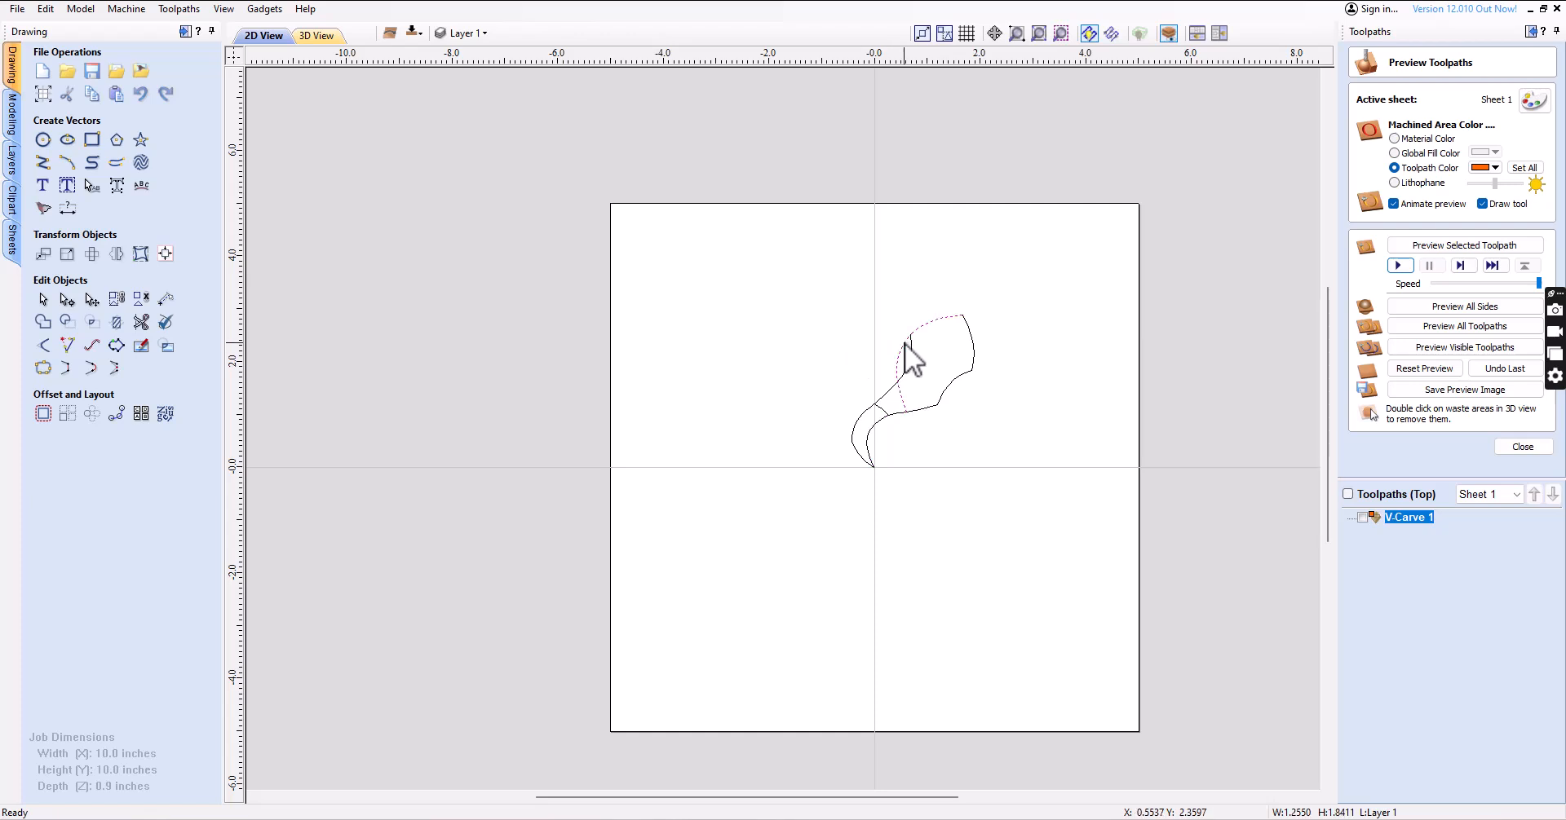
click(804, 270)
drag(761, 255, 1020, 501)
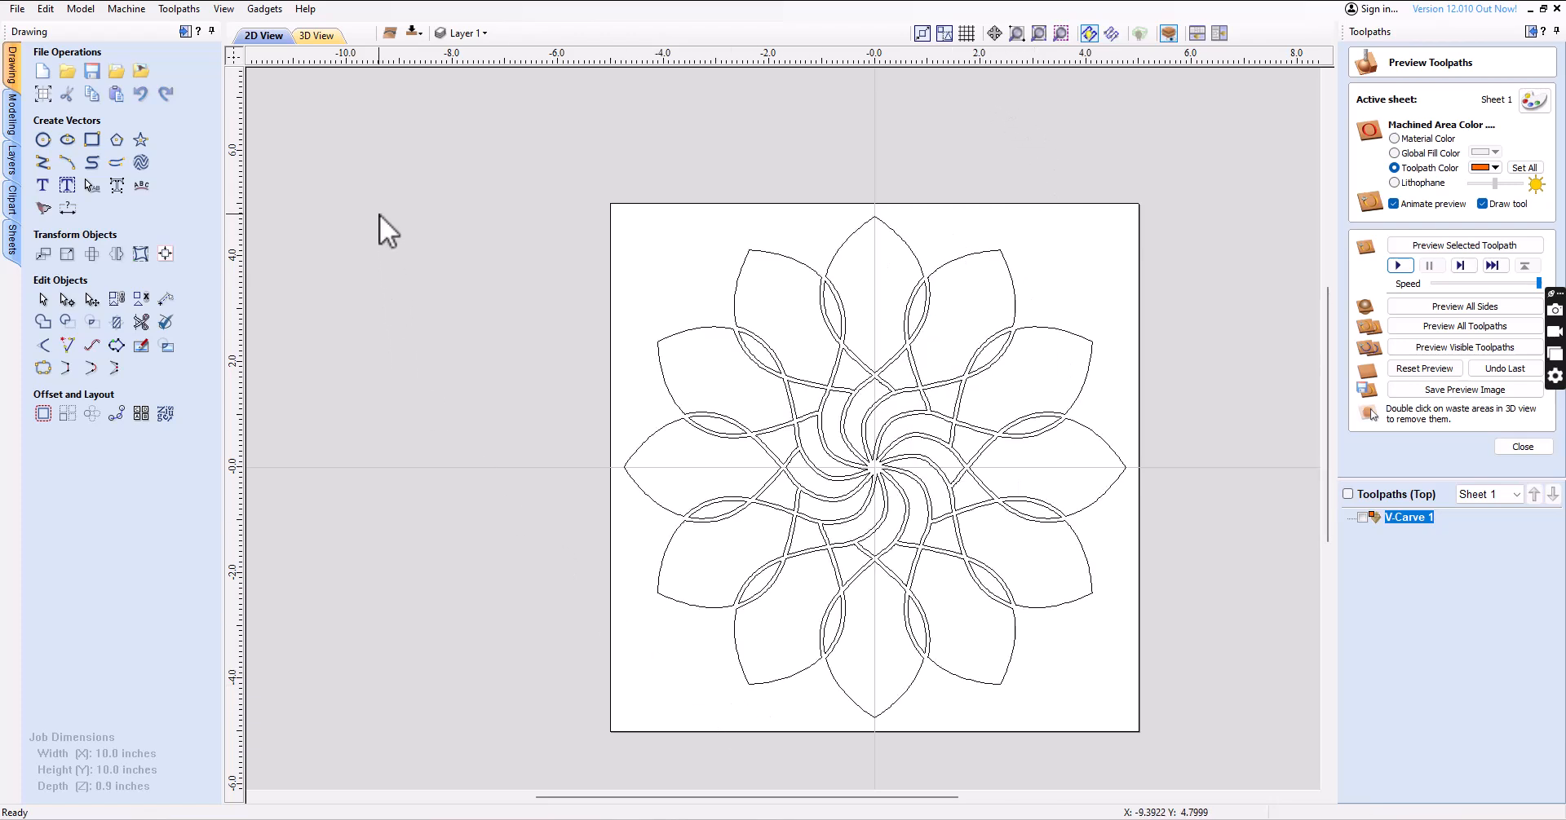
Show the finished flower carving in 3D and examine the petals and swirled centre up close
click(335, 35)
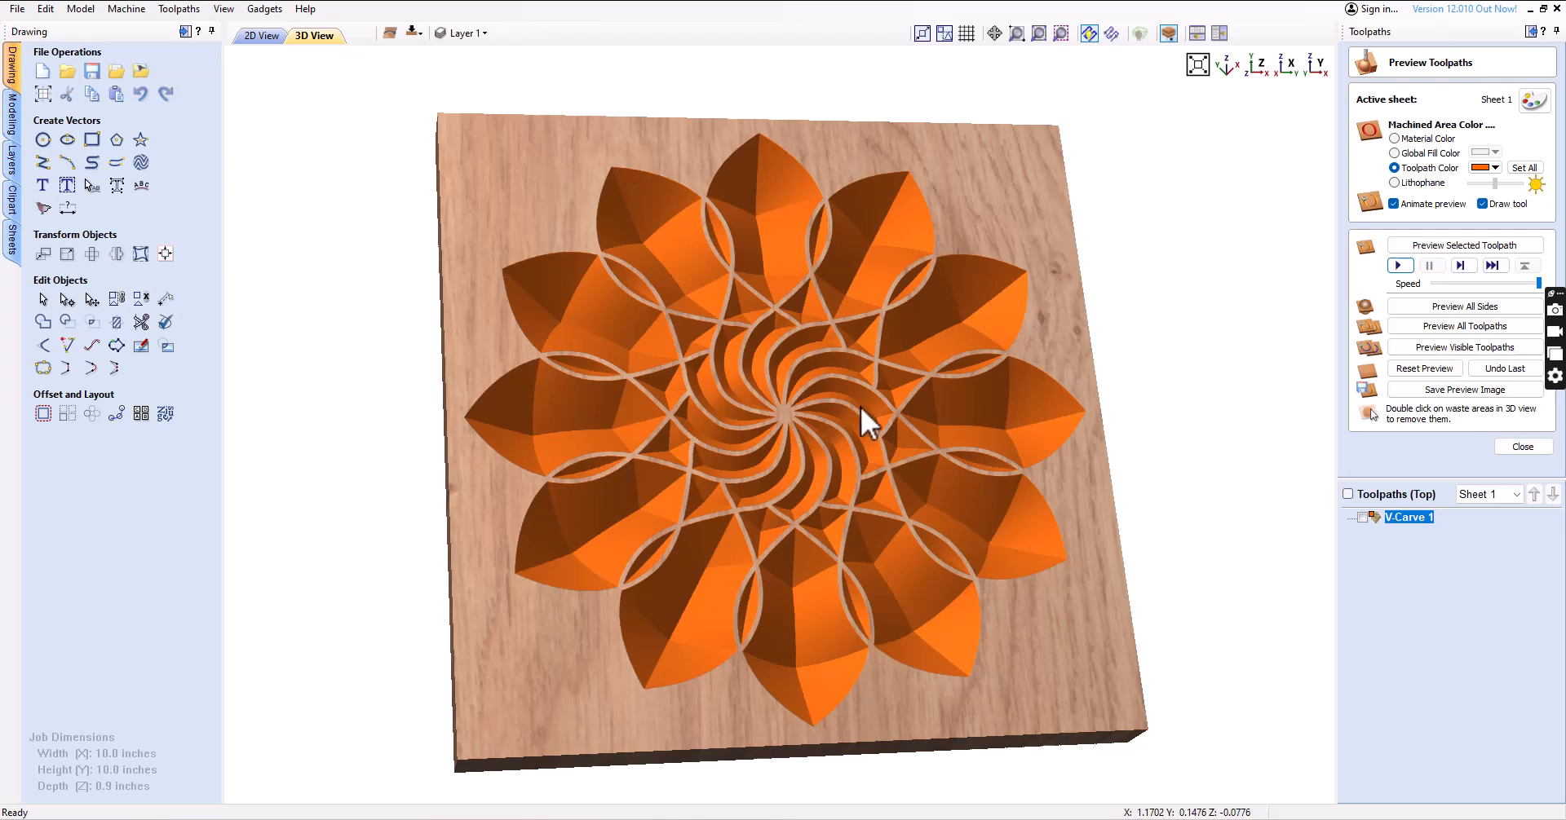
scroll(888, 471, up, 2)
drag(641, 512, 644, 469)
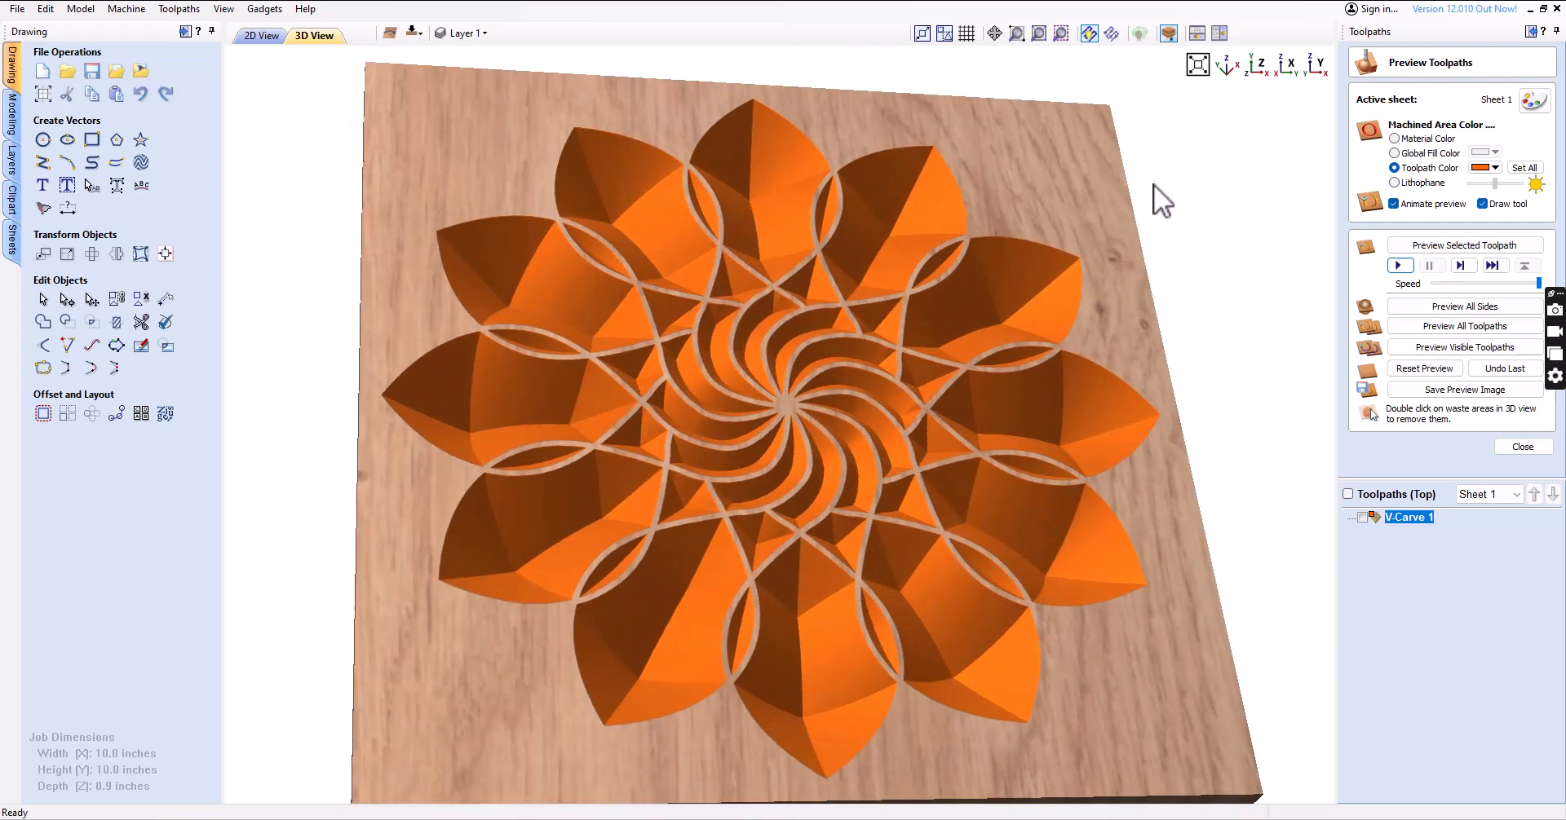
Offset all the petal and stem curves in the 2D view to both sides by 0.025 inches with sharp corners, deleting the originals
drag(1097, 241, 1055, 305)
key(F2)
drag(587, 163, 883, 493)
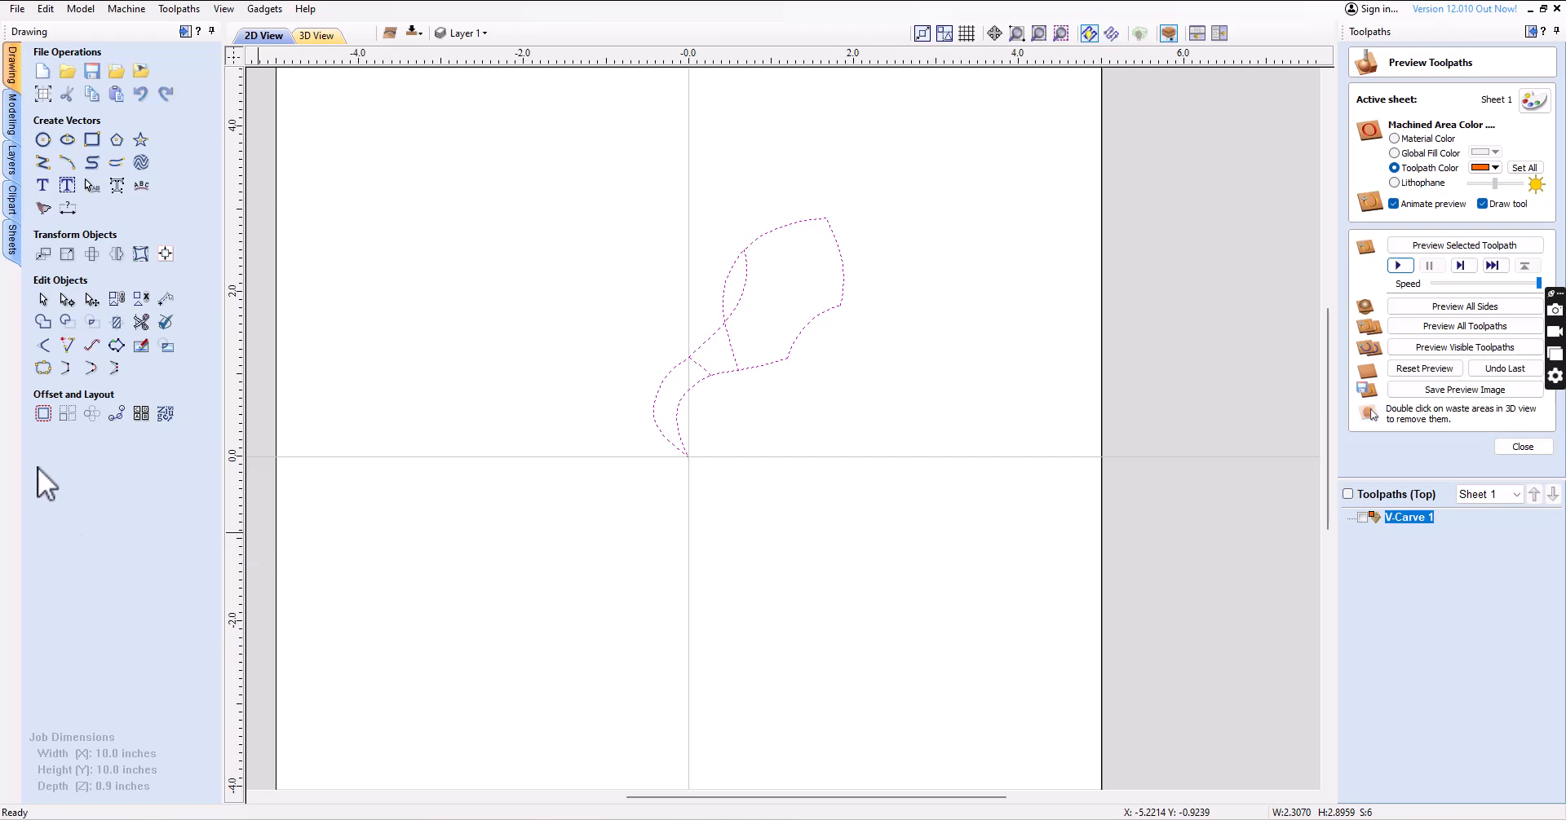
click(44, 416)
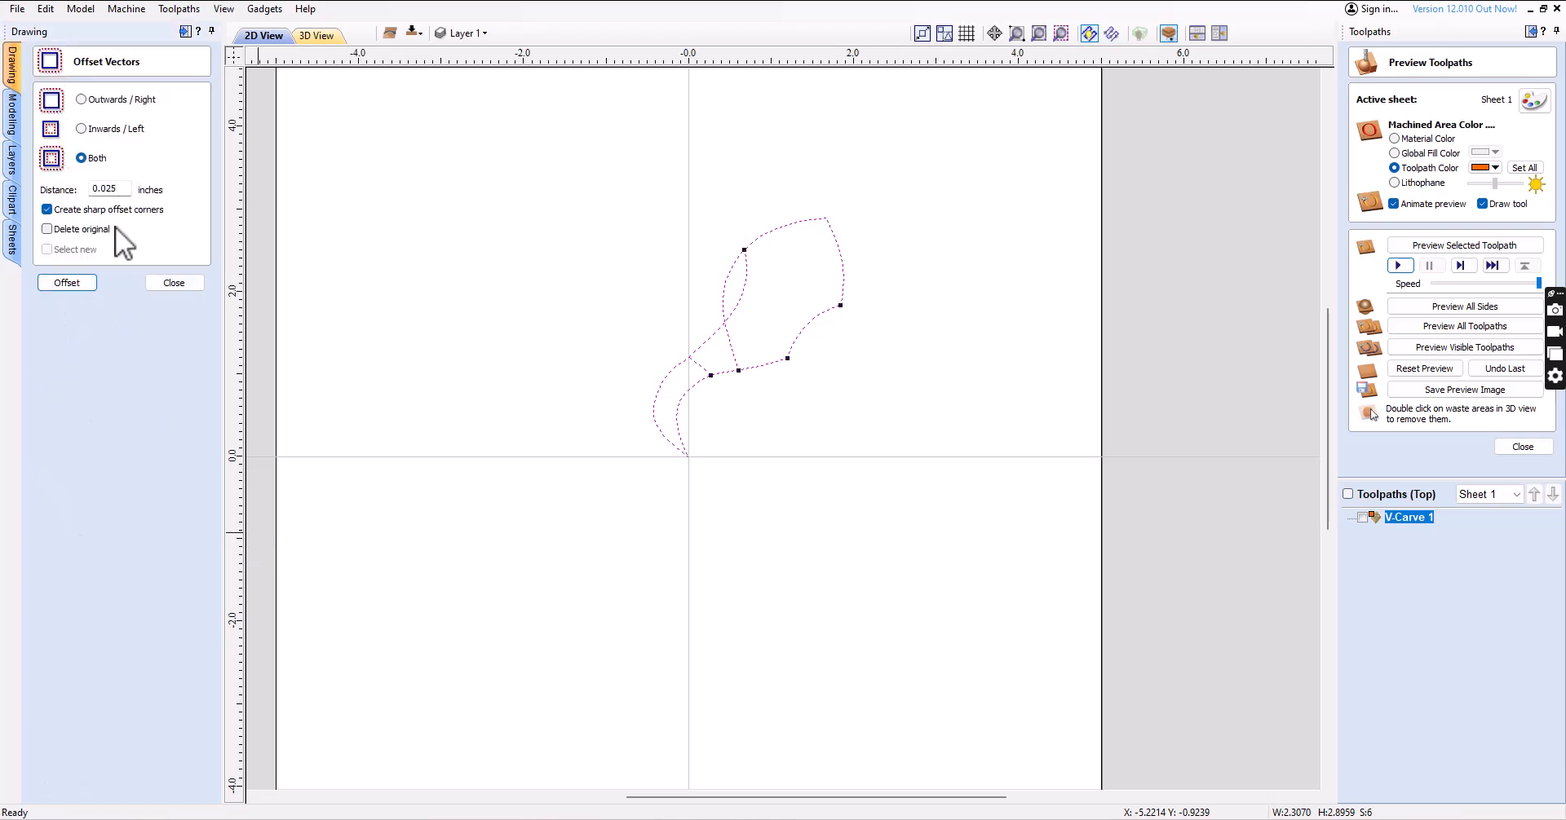
double_click(120, 188)
click(47, 229)
scroll(408, 363, down, 2)
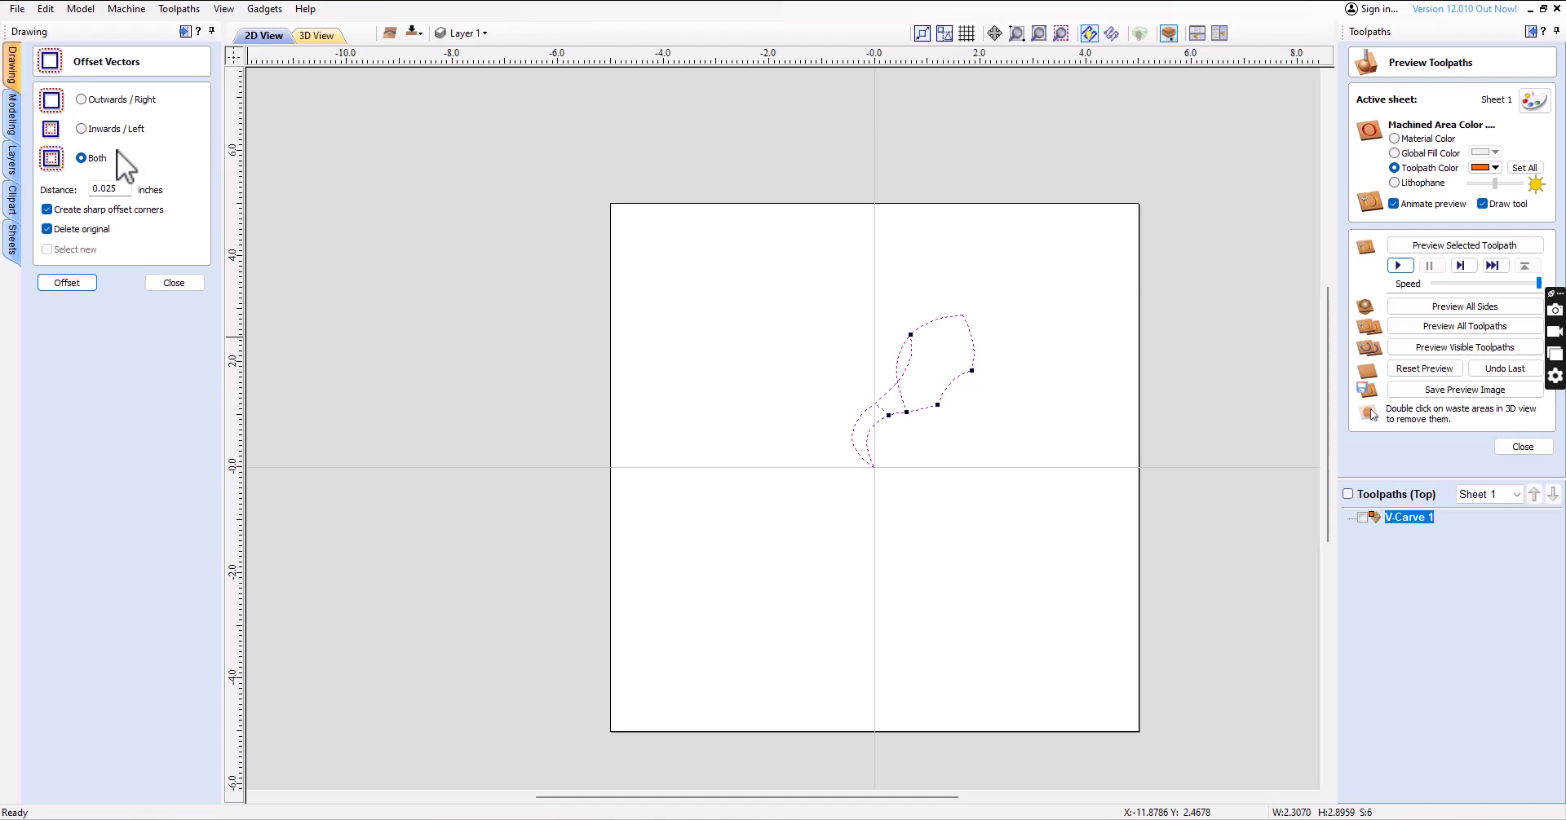
double_click(124, 189)
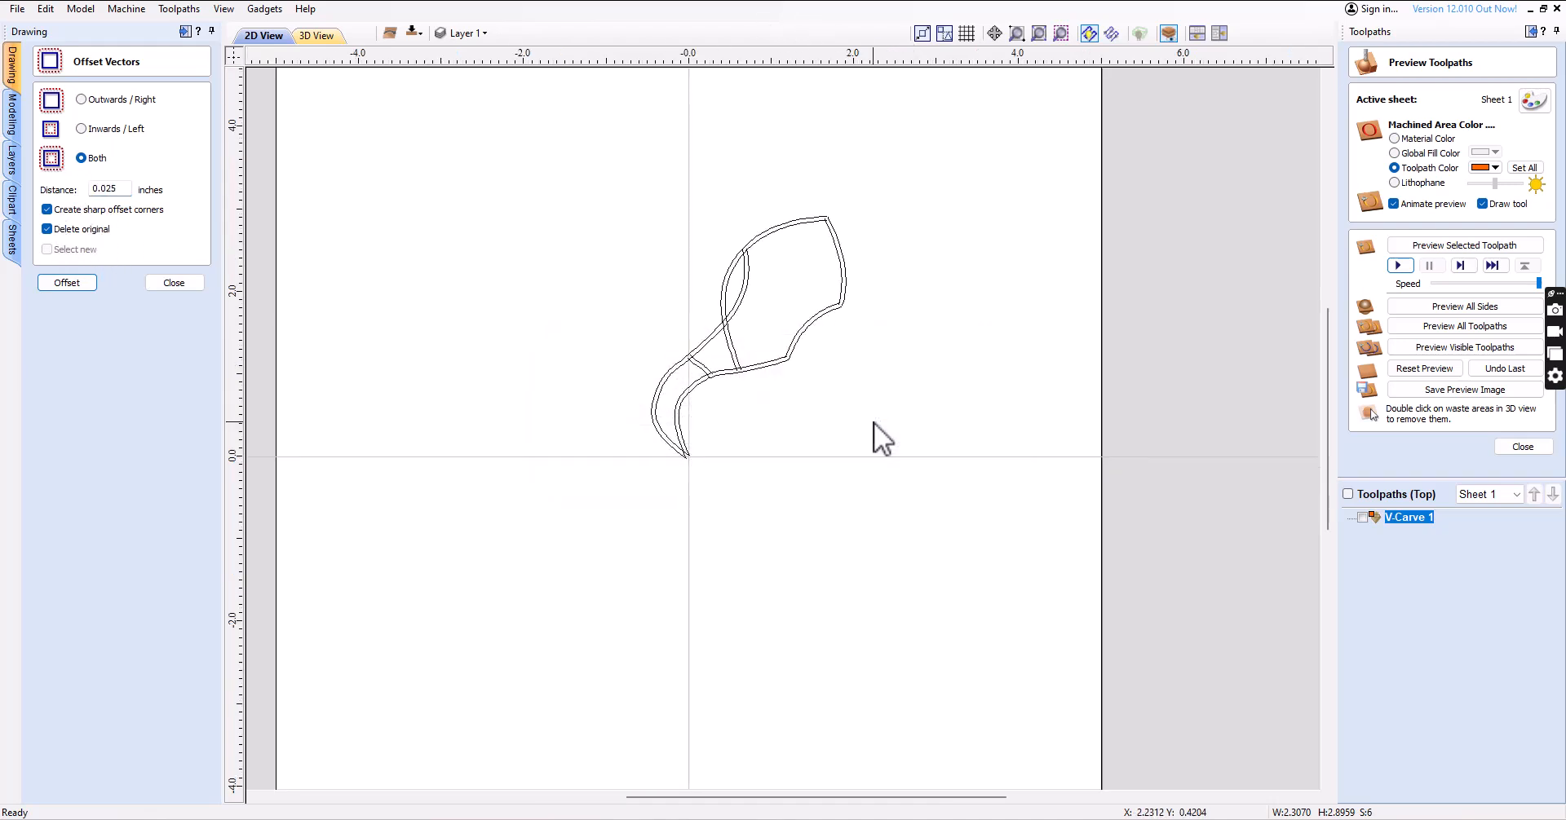
click(169, 285)
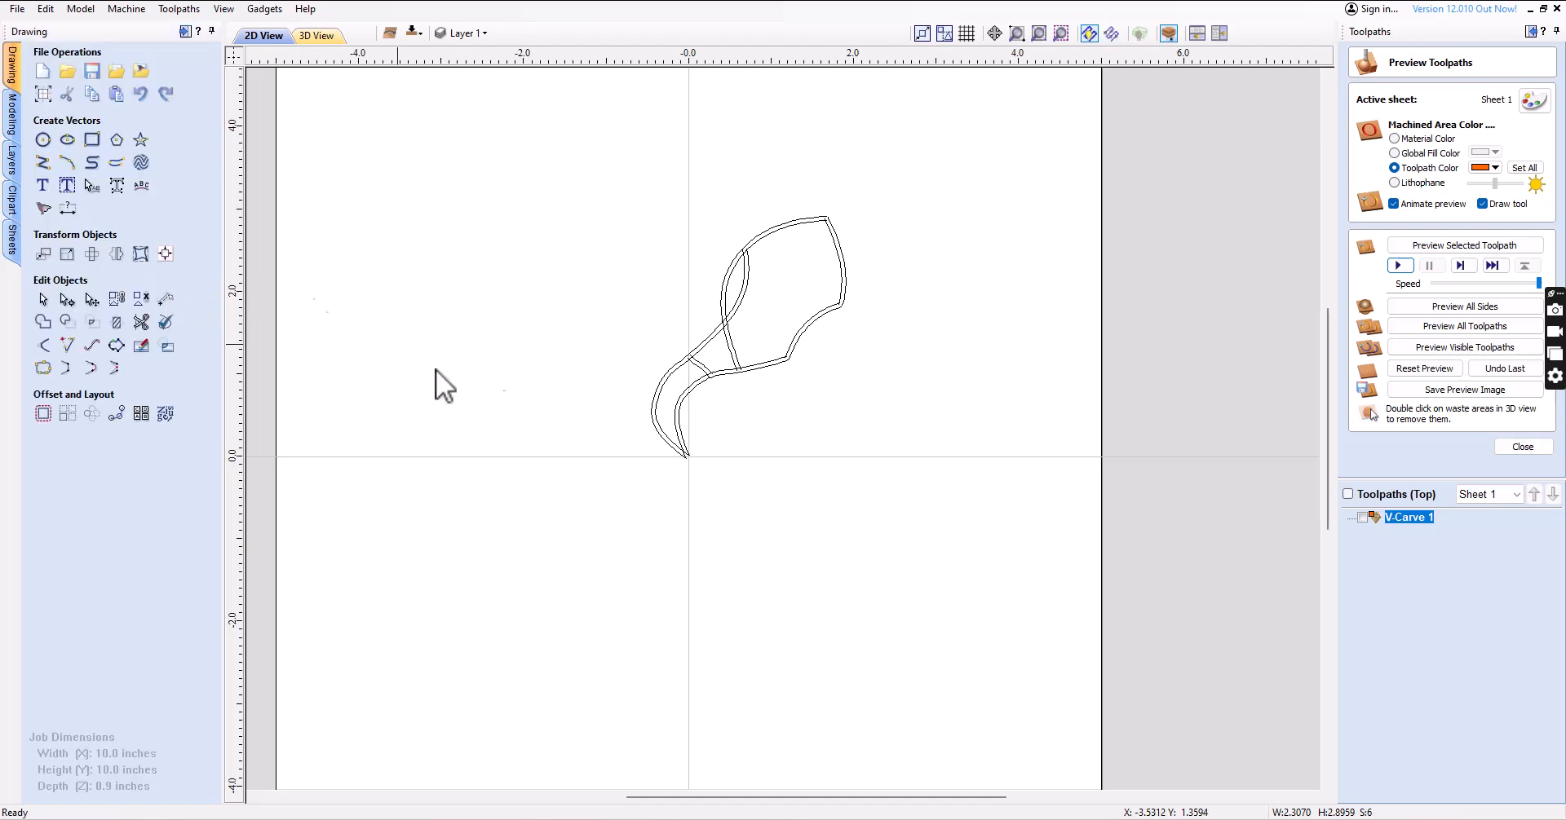
Delete the outer offset curves along the petal's far tip edge and its concave lower edge
scroll(791, 246, up, 5)
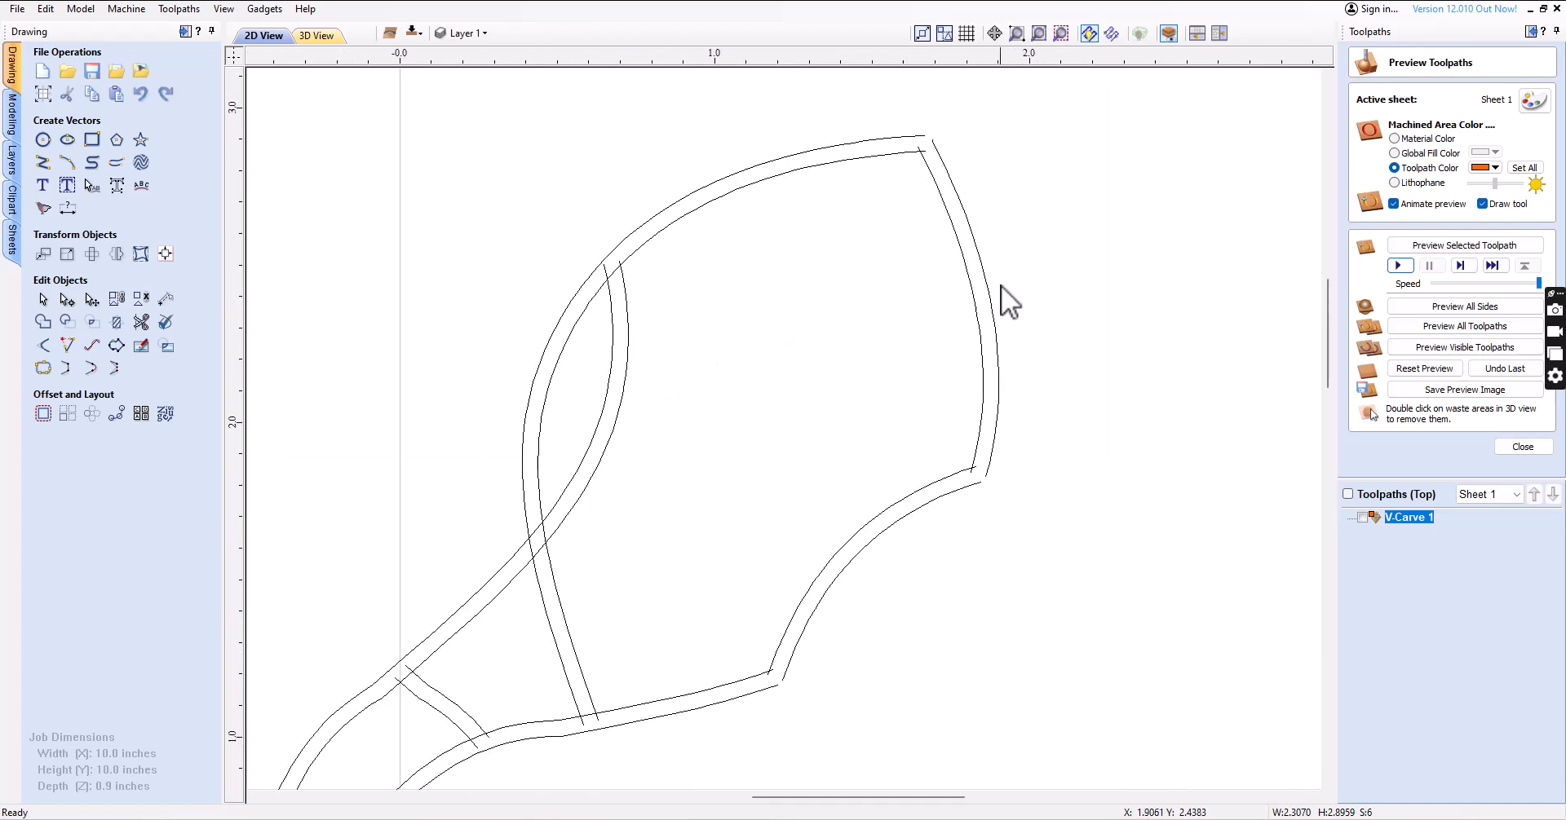
click(984, 269)
key(Delete)
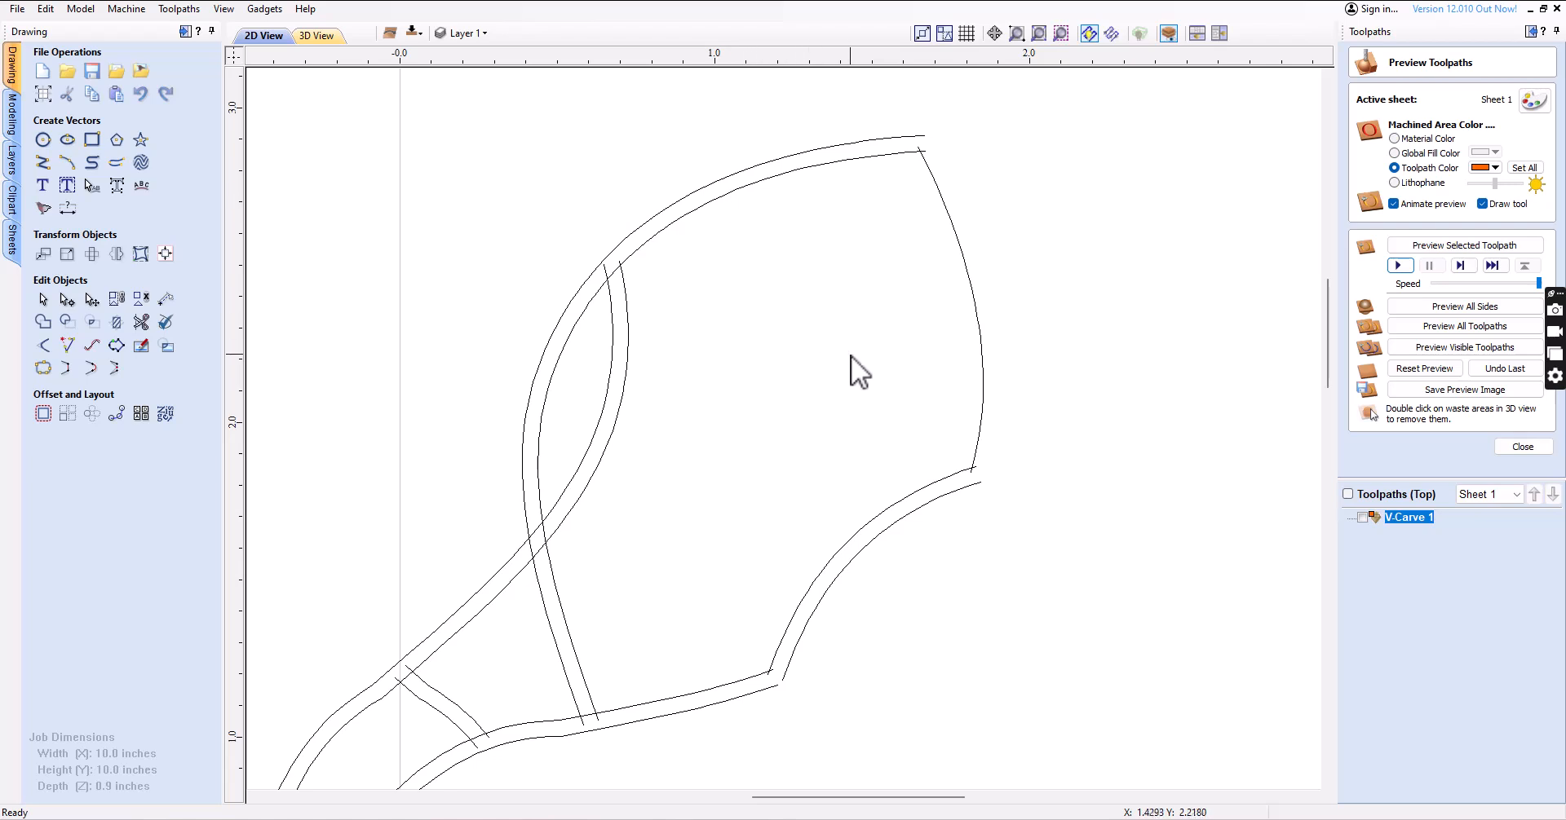
scroll(893, 544, down, 1)
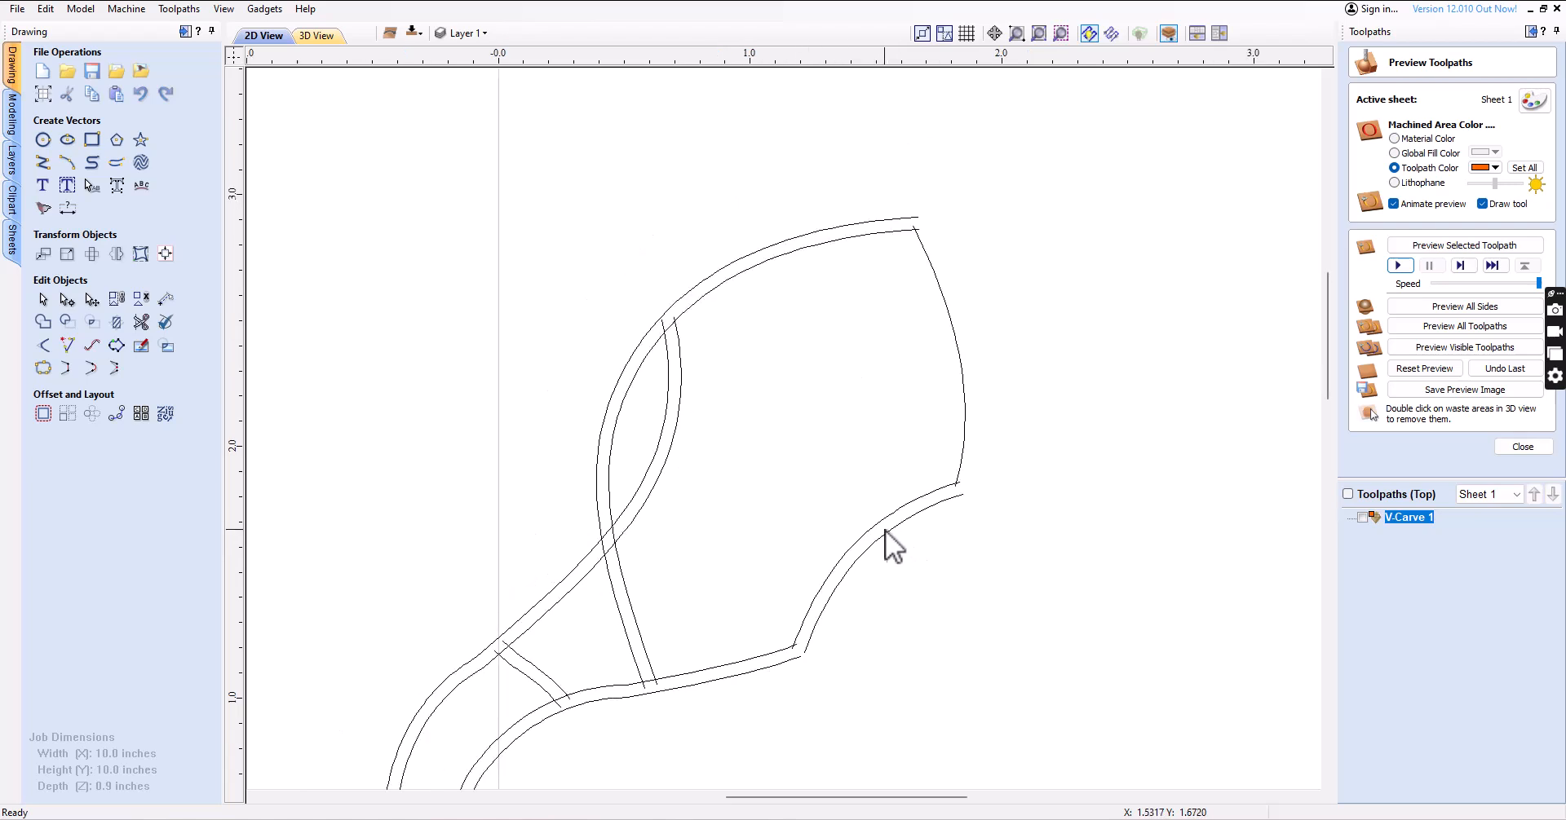
click(888, 535)
scroll(824, 620, down, 2)
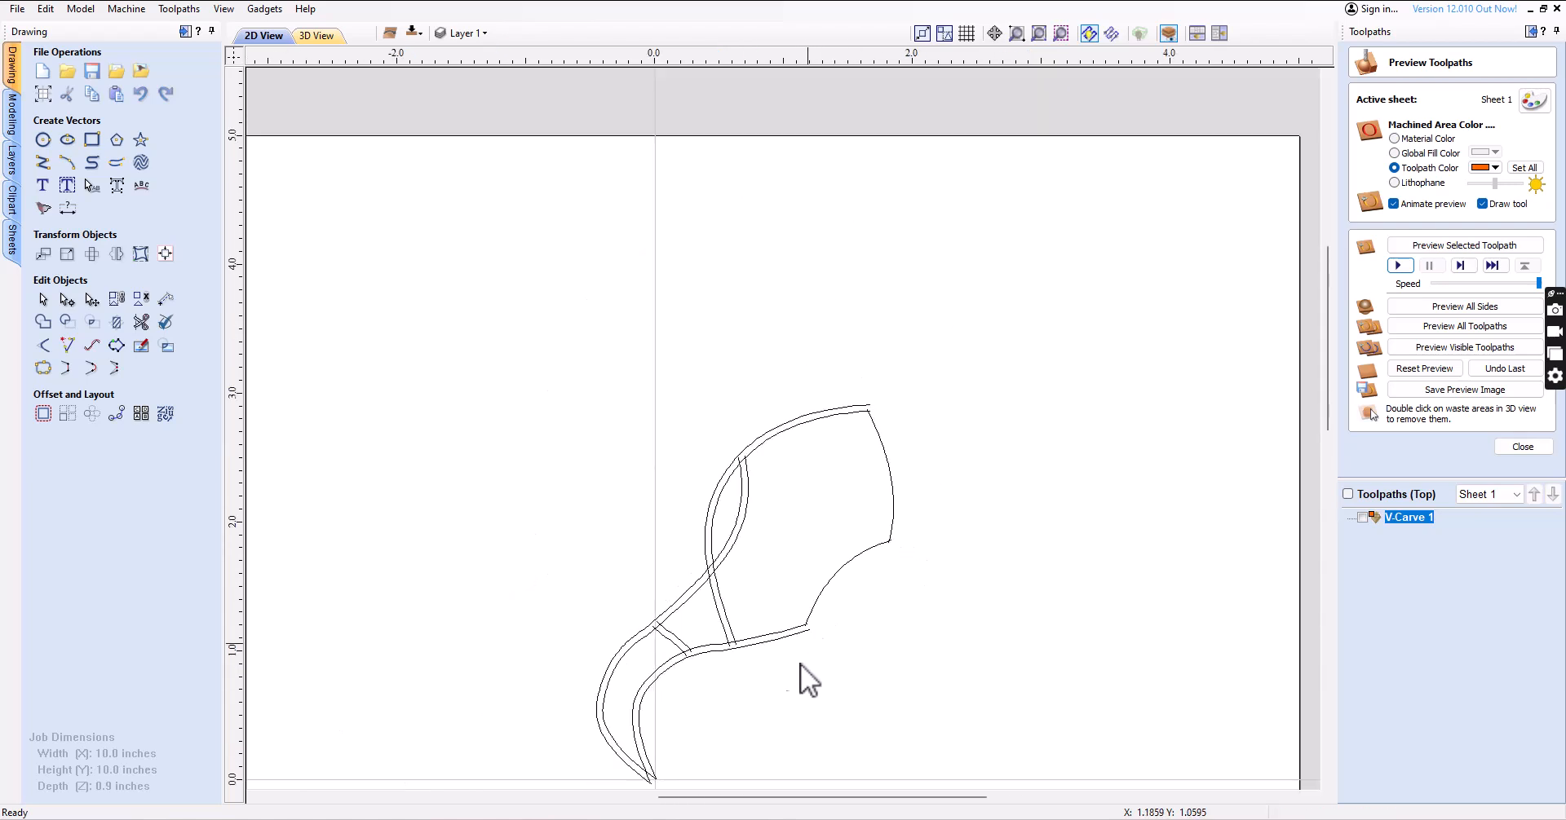
Trim away the petal's outer upper curve and the overhanging line ends at the tip and the neighbouring side corner
scroll(732, 706, up, 1)
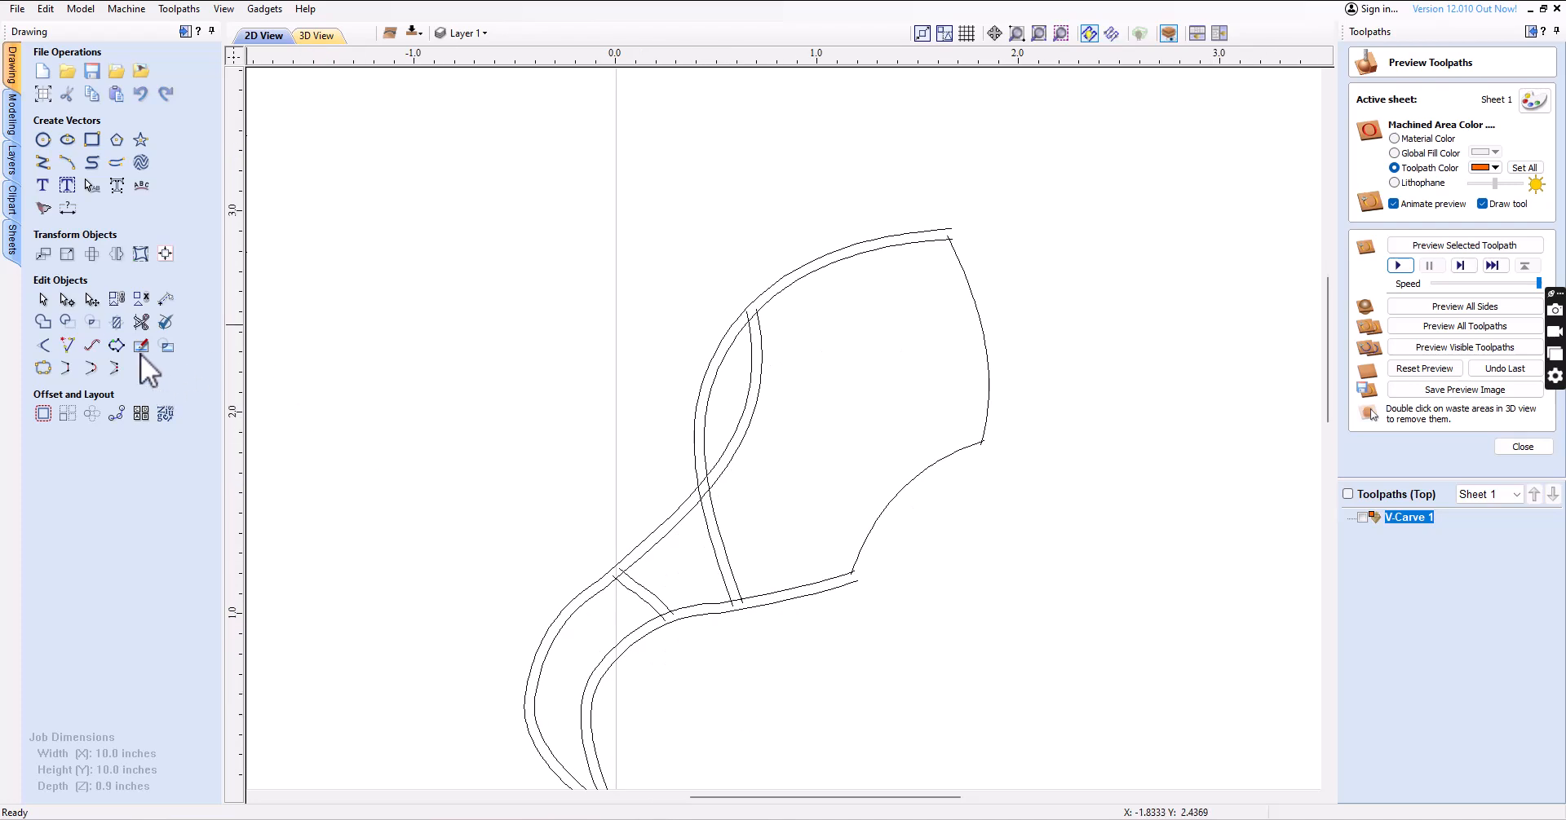
click(141, 322)
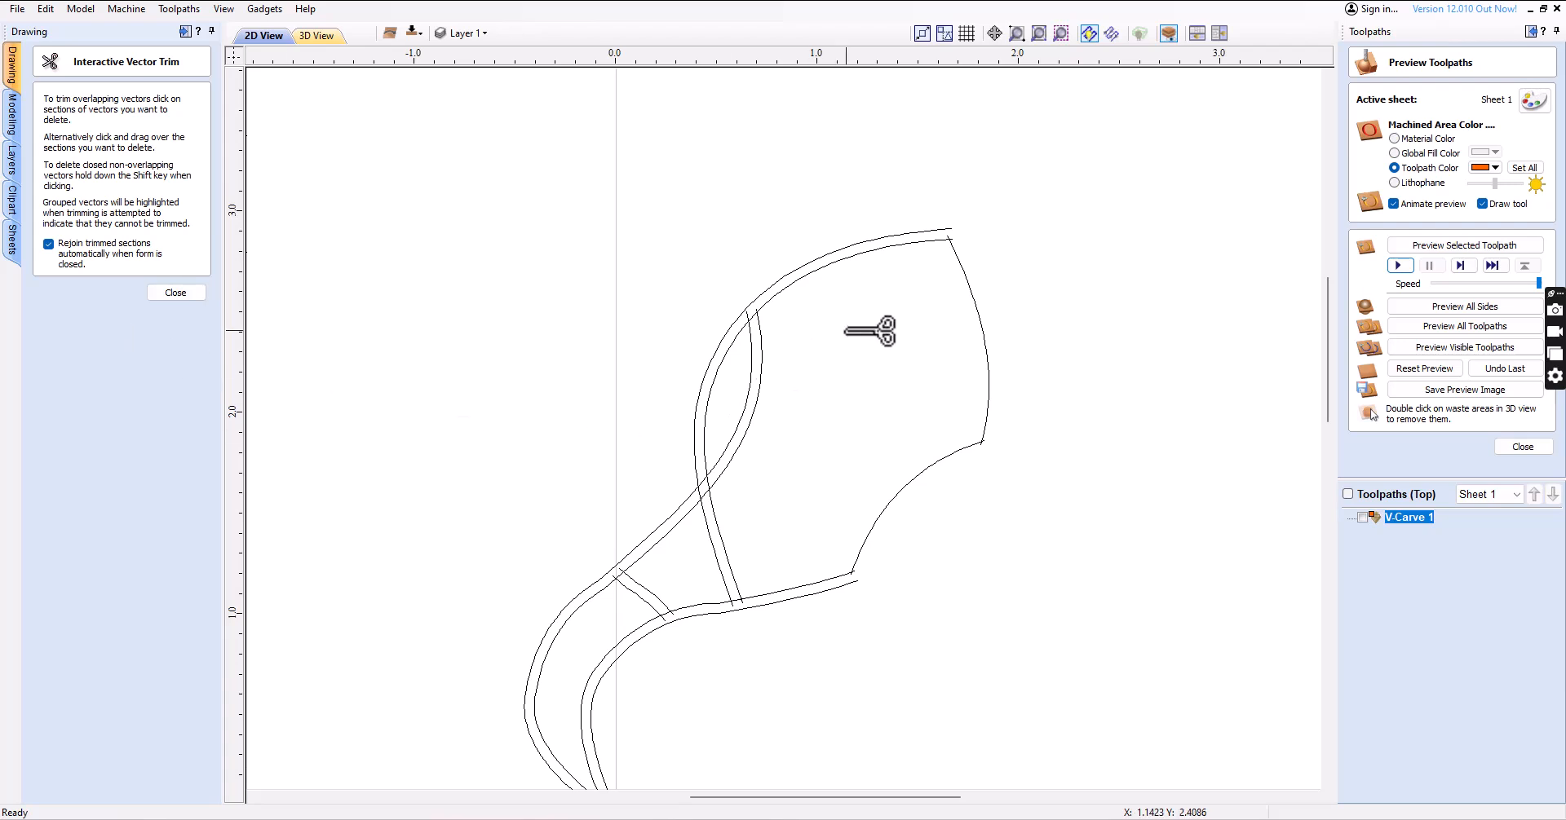
click(824, 261)
scroll(960, 221, up, 3)
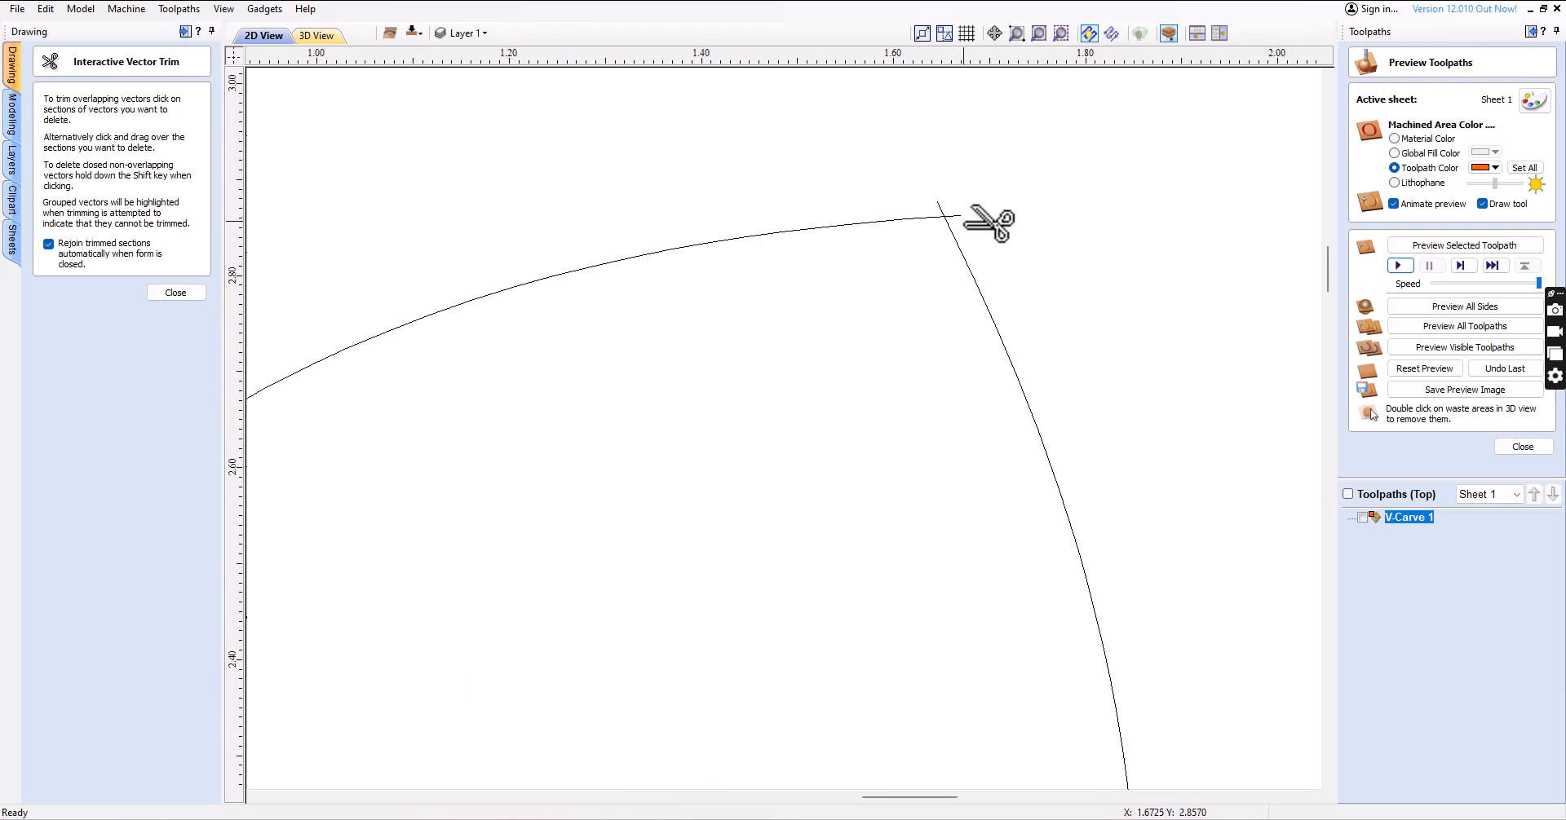
click(959, 217)
click(938, 208)
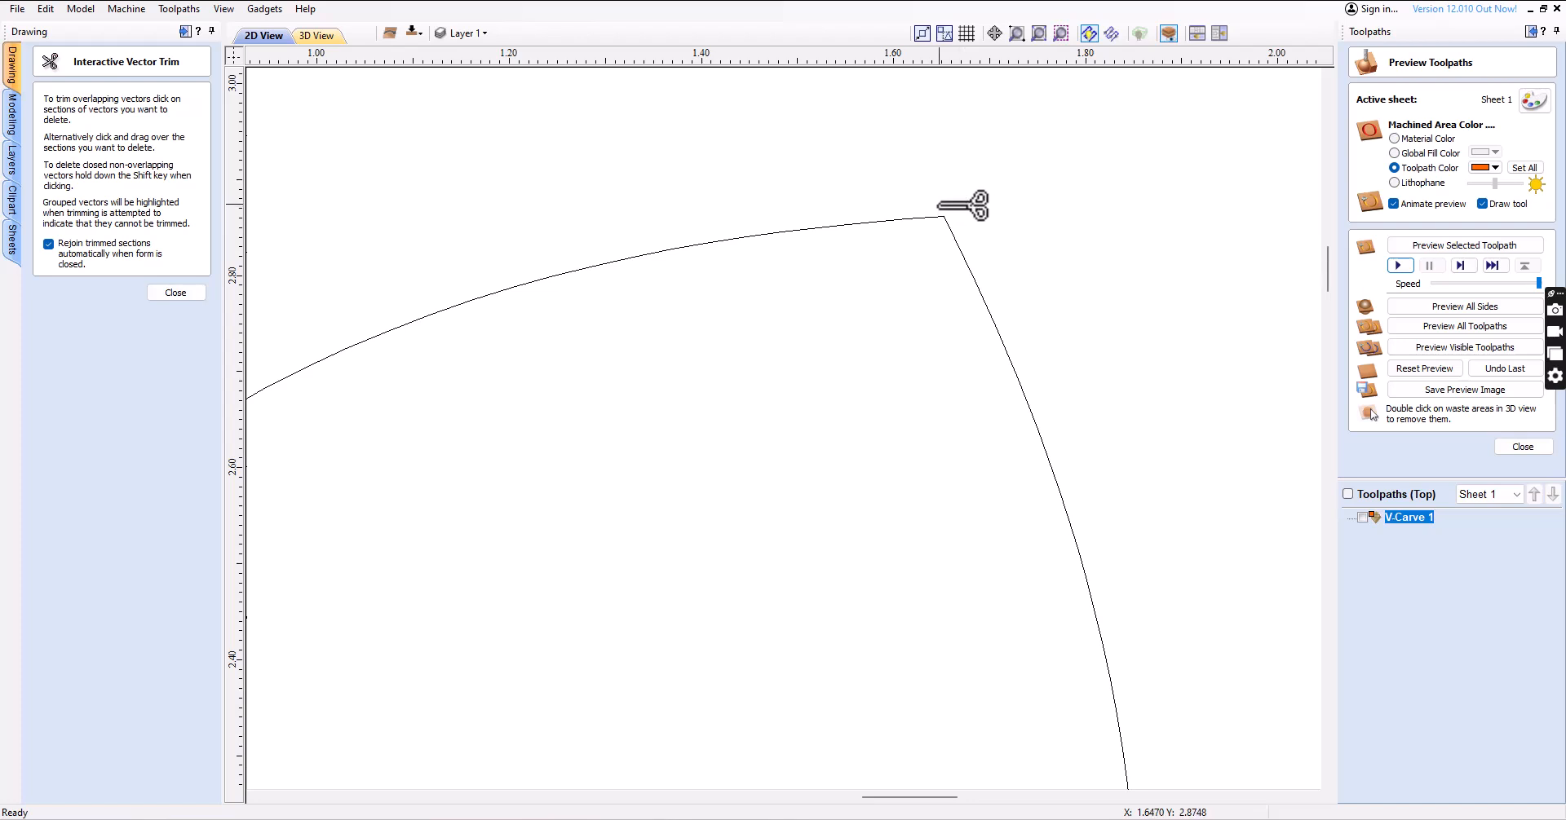
scroll(1001, 457, down, 5)
scroll(995, 375, up, 5)
scroll(862, 308, up, 2)
click(859, 270)
click(830, 302)
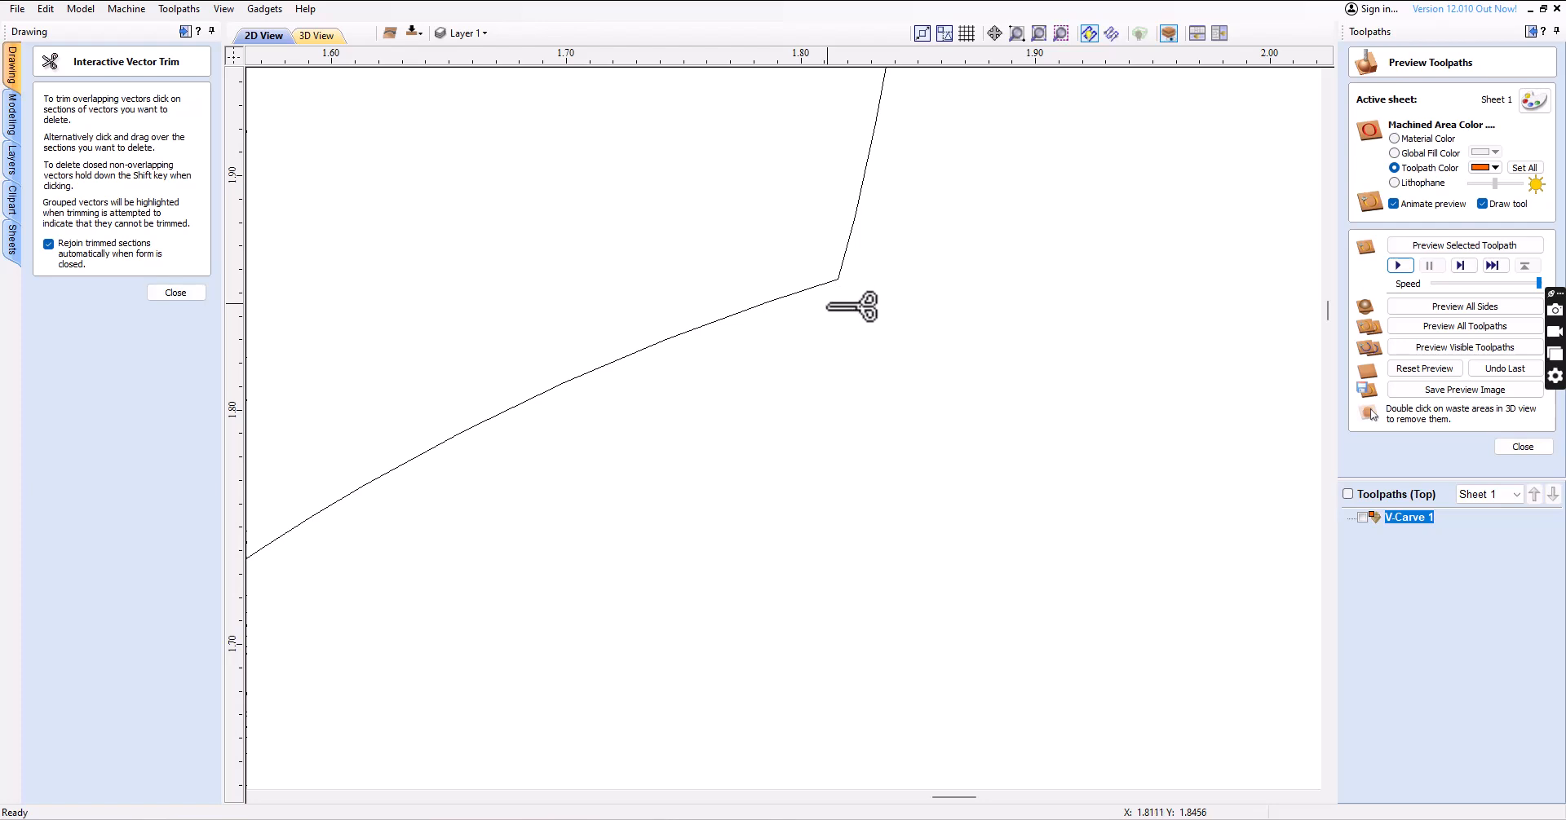
Trim the outer offset of the petal's base line, the piece bridging the narrow gap, and the overhanging ends below it
scroll(828, 305, down, 4)
scroll(744, 497, up, 2)
click(581, 411)
scroll(524, 417, up, 3)
click(517, 380)
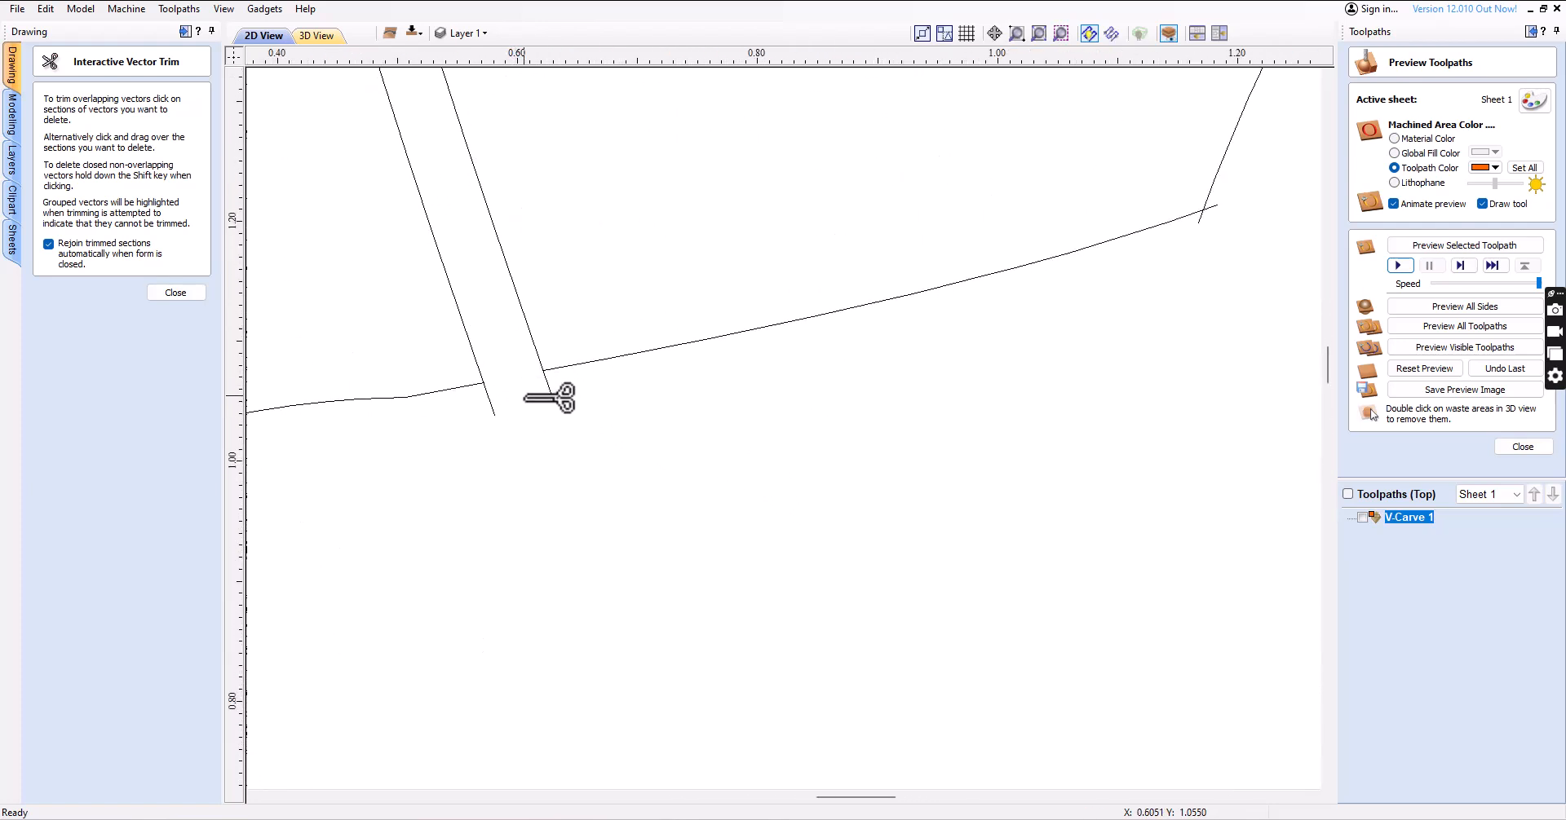
click(492, 404)
scroll(546, 444, down, 5)
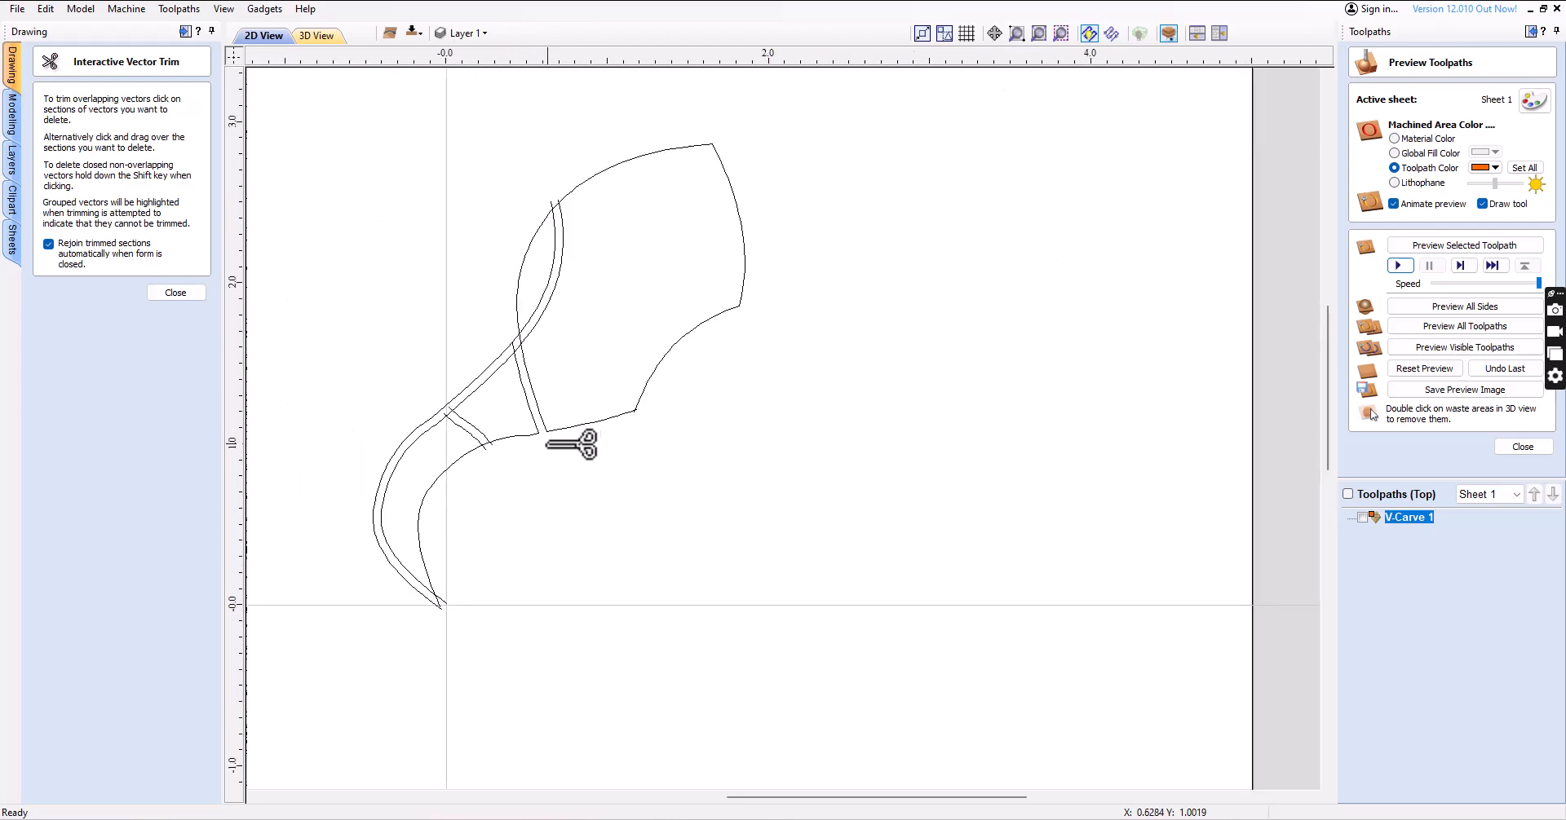
Trim the crossing segments at both ends of the narrow lens shape, separating it from the petal outline
scroll(518, 346, up, 4)
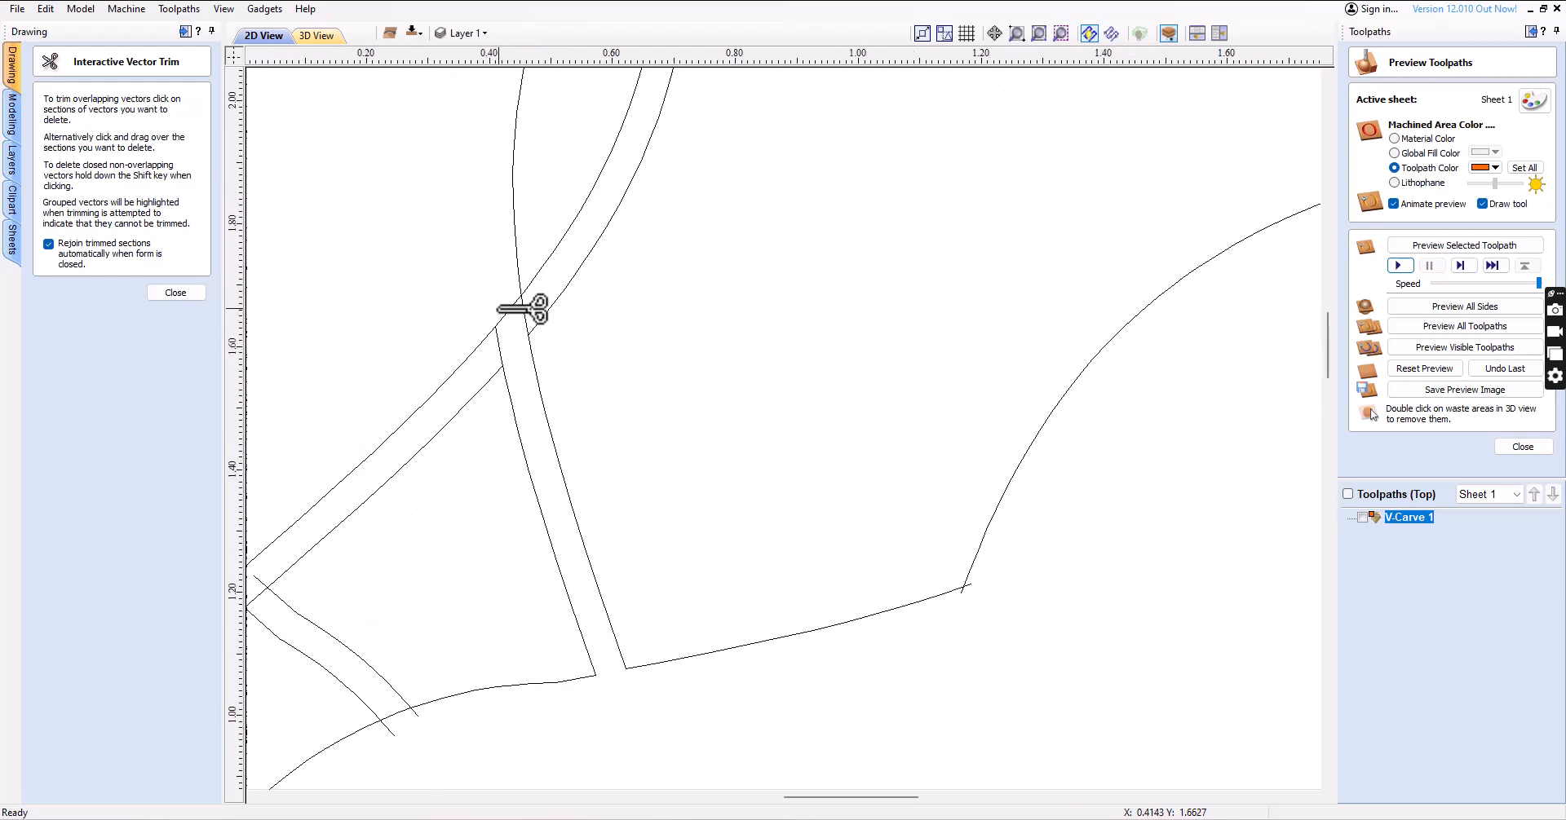
click(504, 317)
click(523, 312)
scroll(702, 244, down, 4)
scroll(708, 177, up, 3)
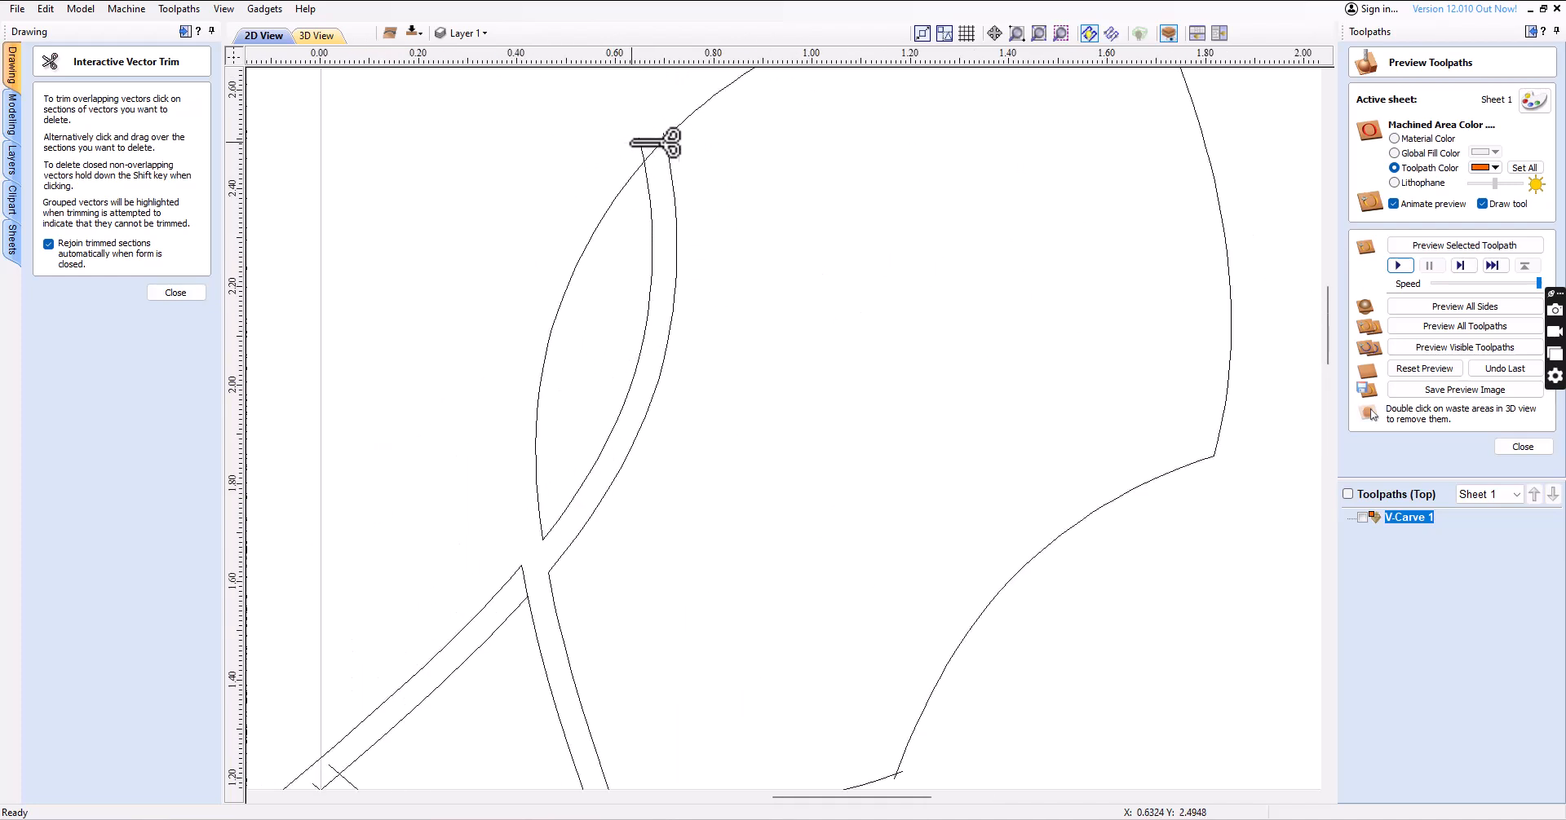
scroll(652, 132, up, 3)
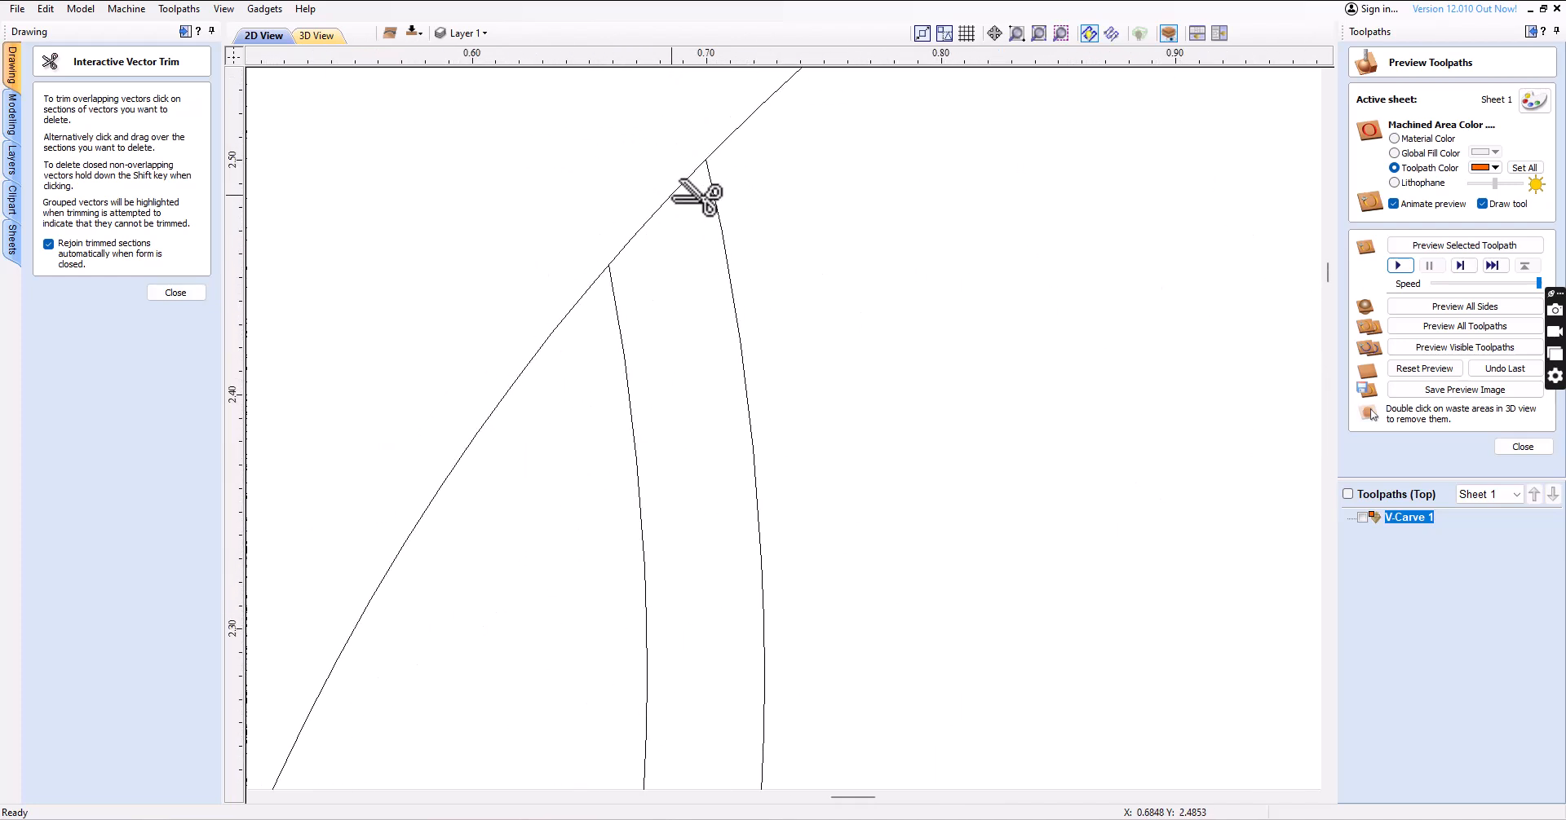
scroll(702, 408, down, 3)
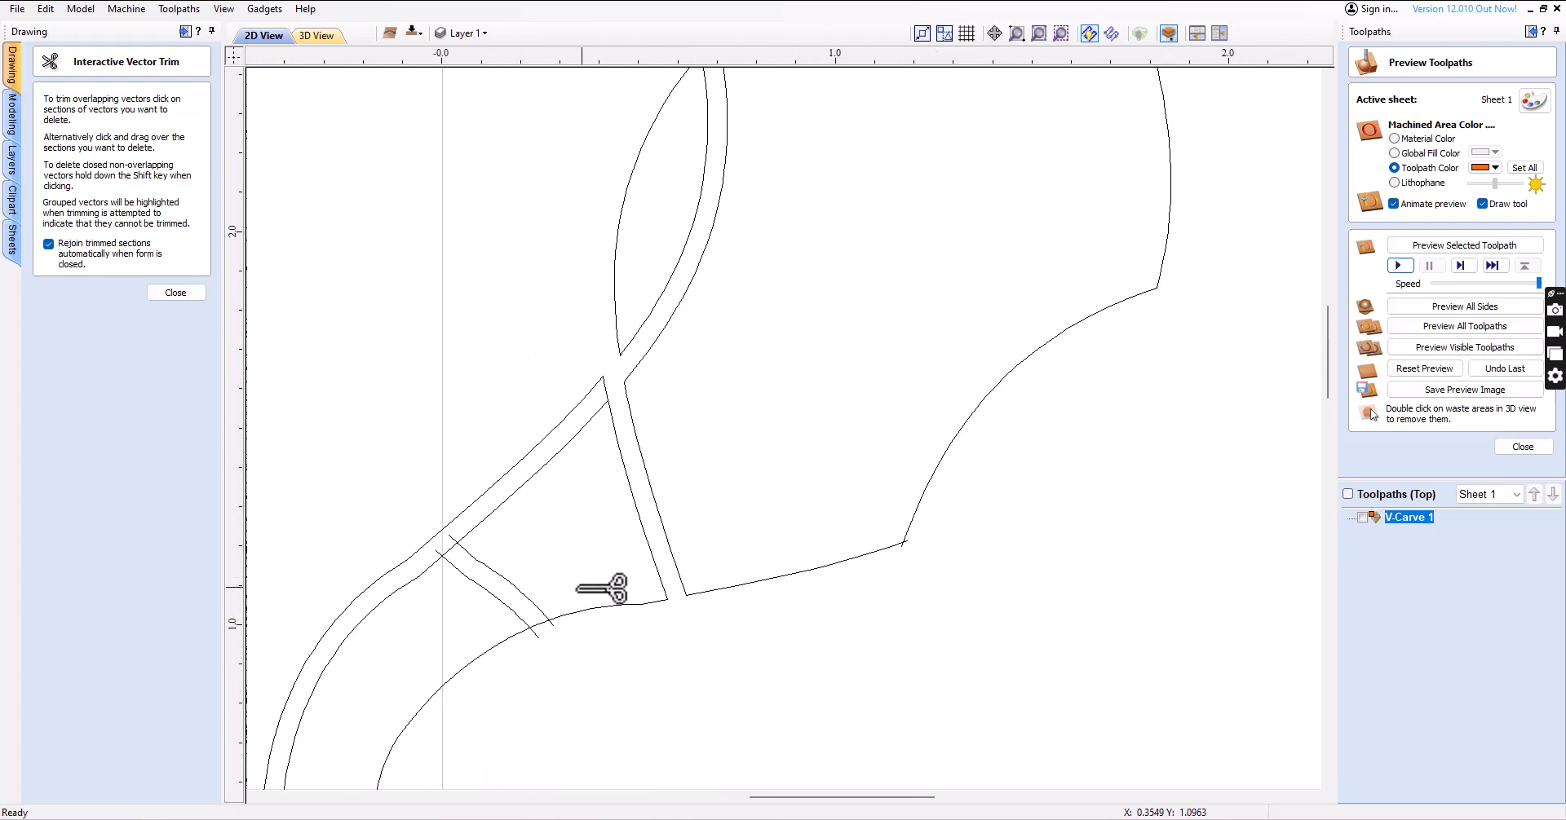
Trim the surplus outer stem curve and the line ends around the short crossbar, separating the triangular piece from the curved stem
click(493, 479)
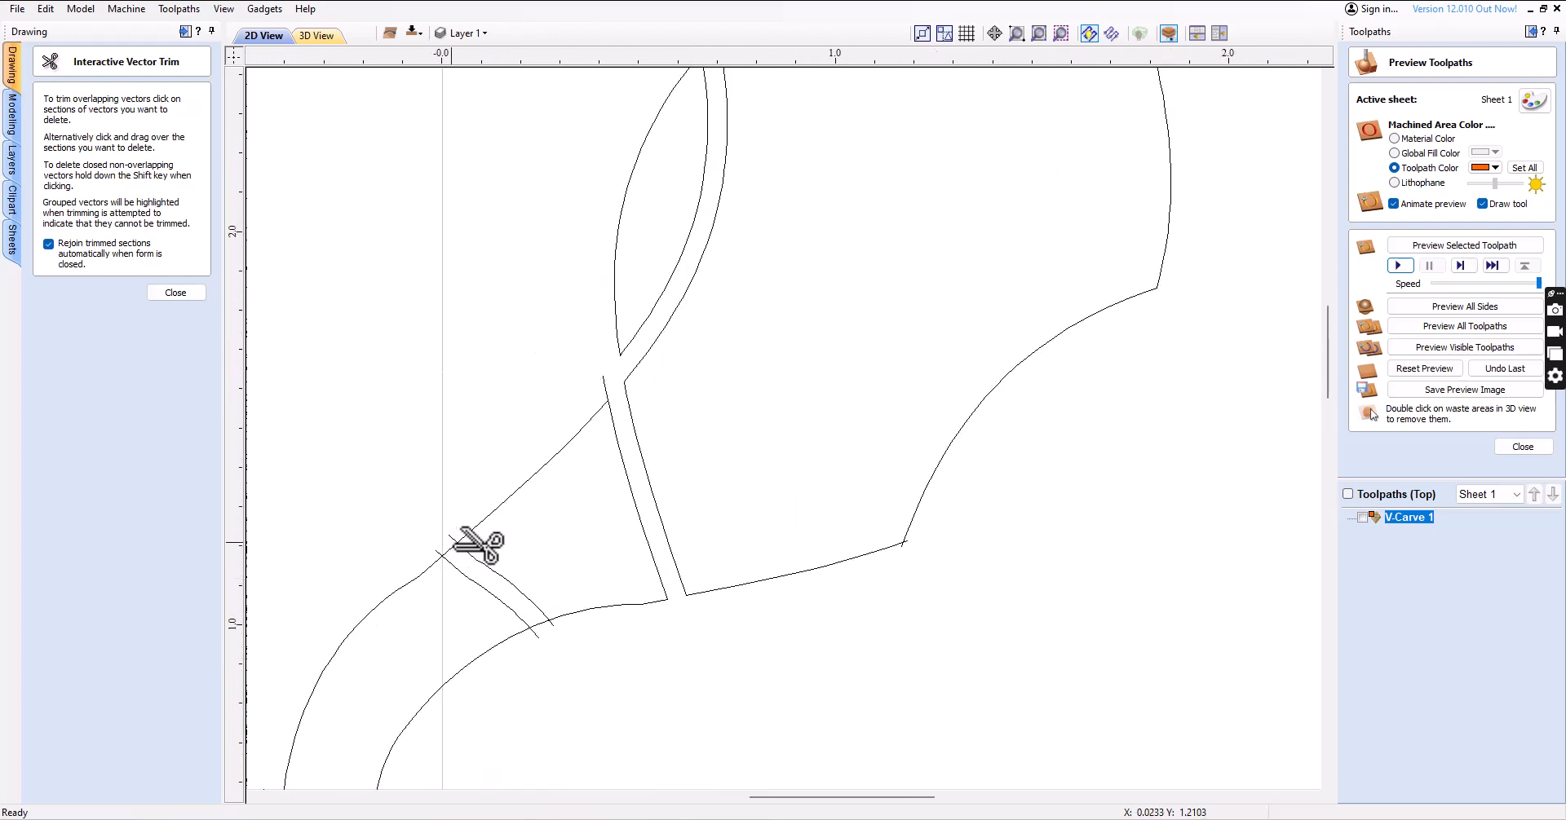
scroll(475, 545, up, 3)
click(378, 569)
scroll(746, 657, down, 7)
scroll(780, 736, up, 6)
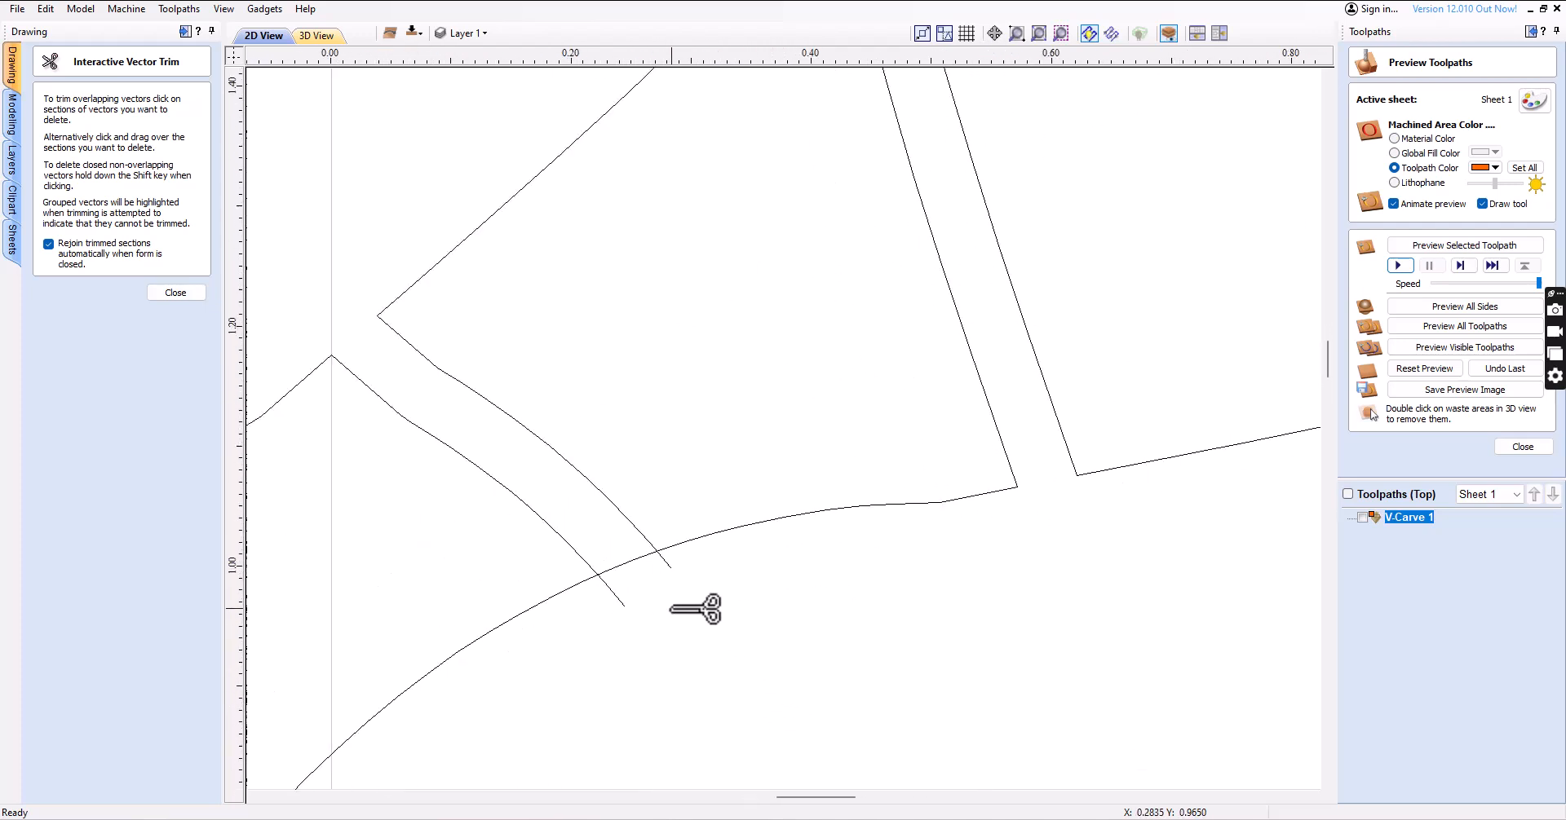
click(667, 562)
click(618, 598)
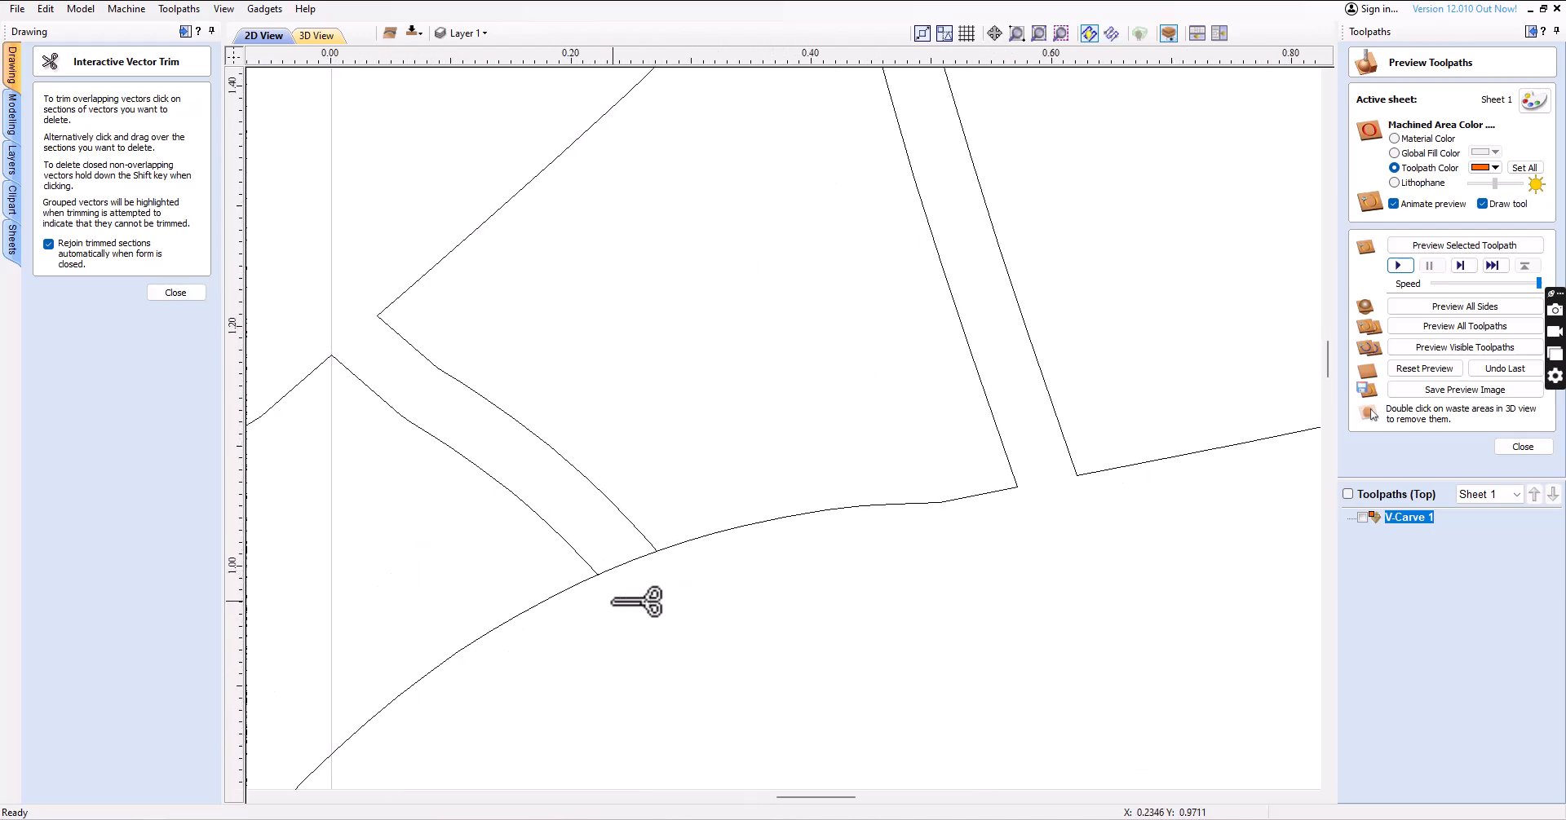
click(625, 565)
Trim the two overhanging line ends at the curved stem's pointed tip near the origin
scroll(657, 601, down, 5)
scroll(598, 748, up, 2)
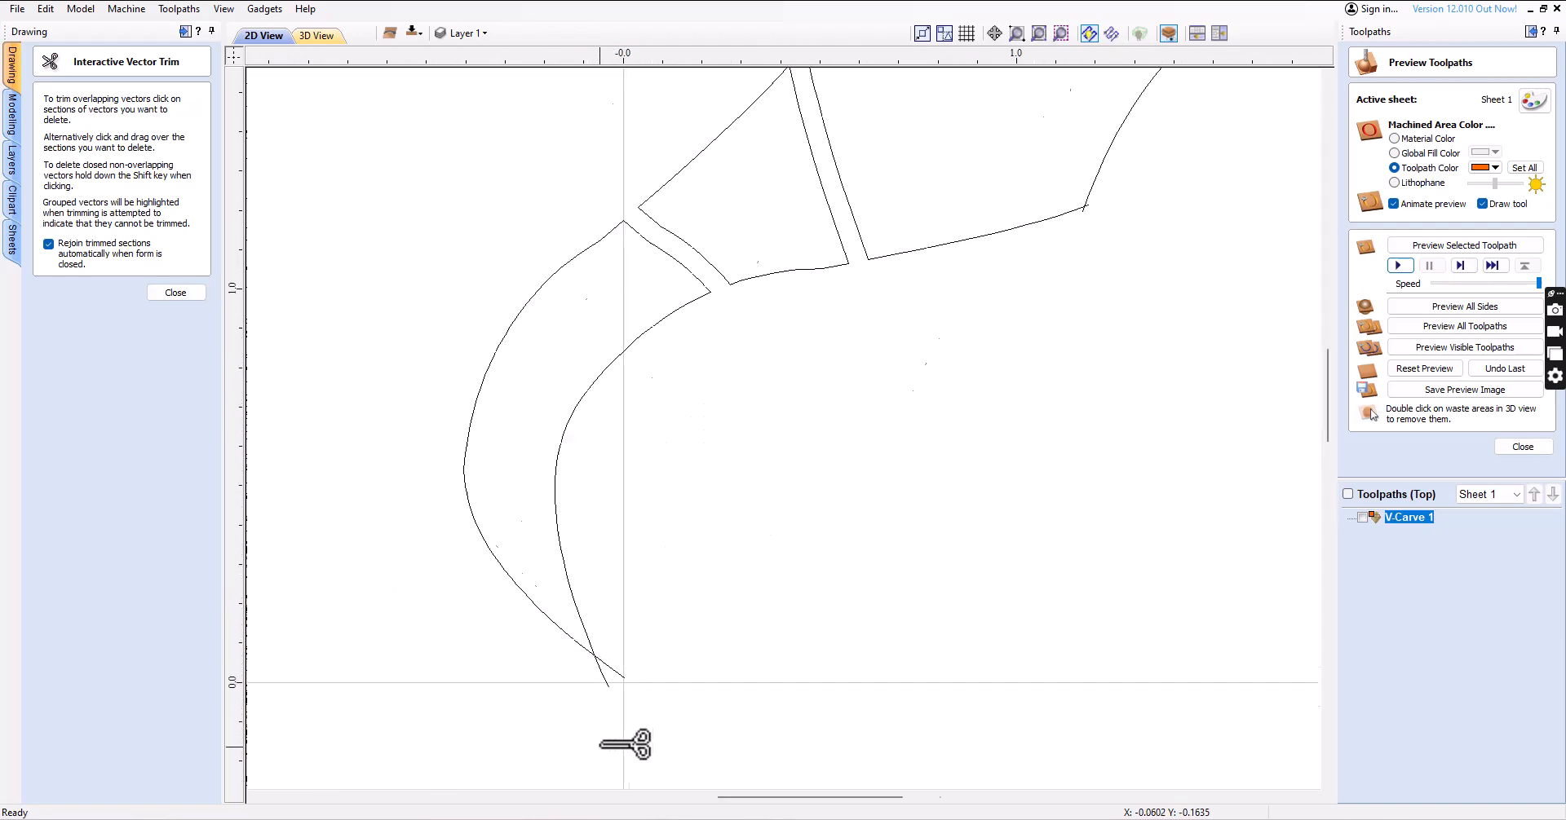
scroll(591, 775, up, 4)
click(638, 584)
click(608, 590)
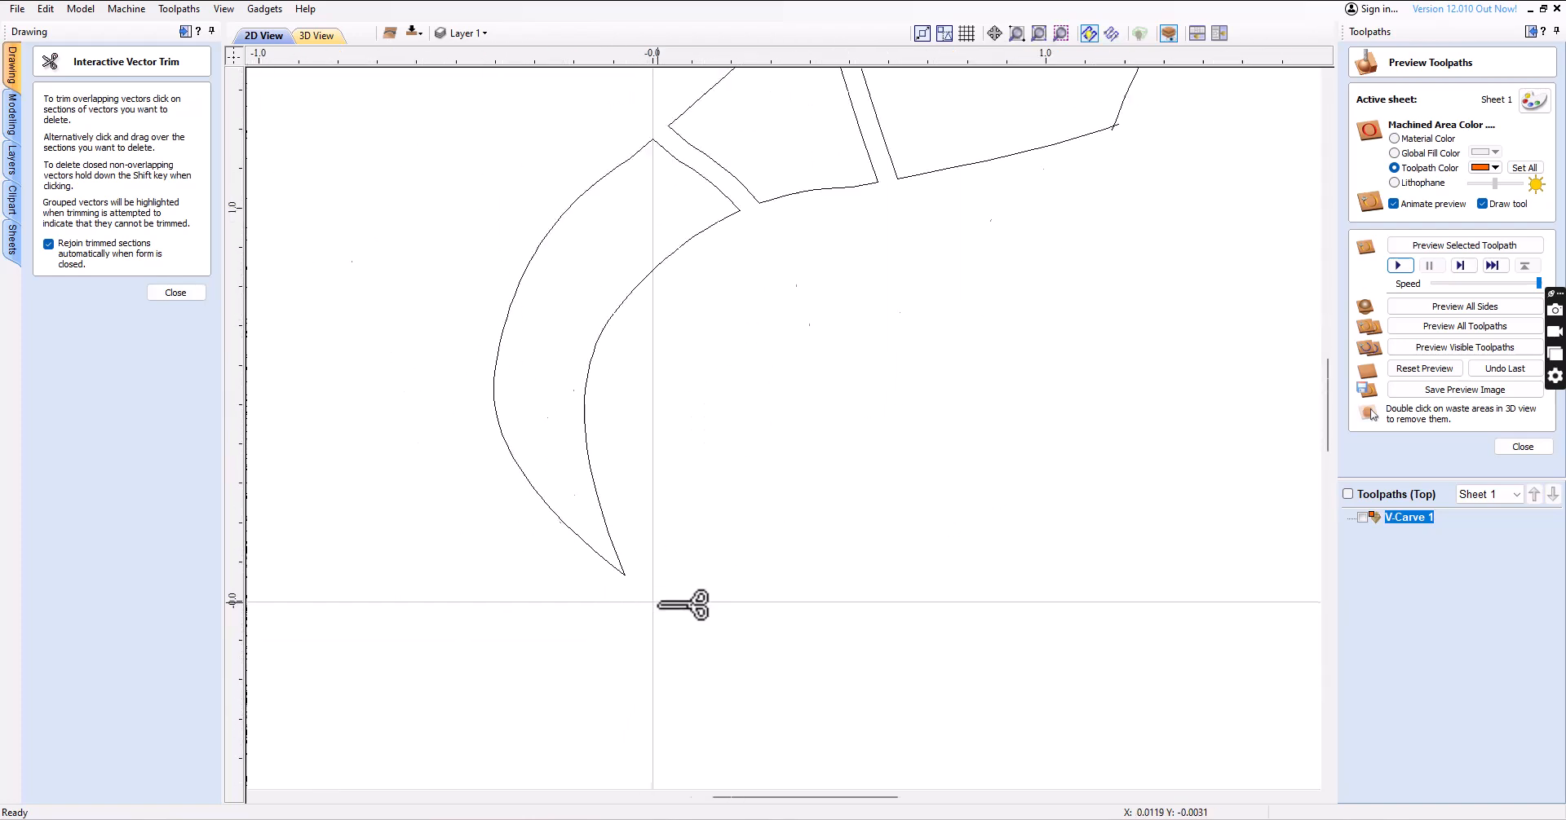
Trim the leftover stub at the triangular piece's upper corner and finish the interactive vector trimming
scroll(653, 602, down, 5)
scroll(701, 403, up, 8)
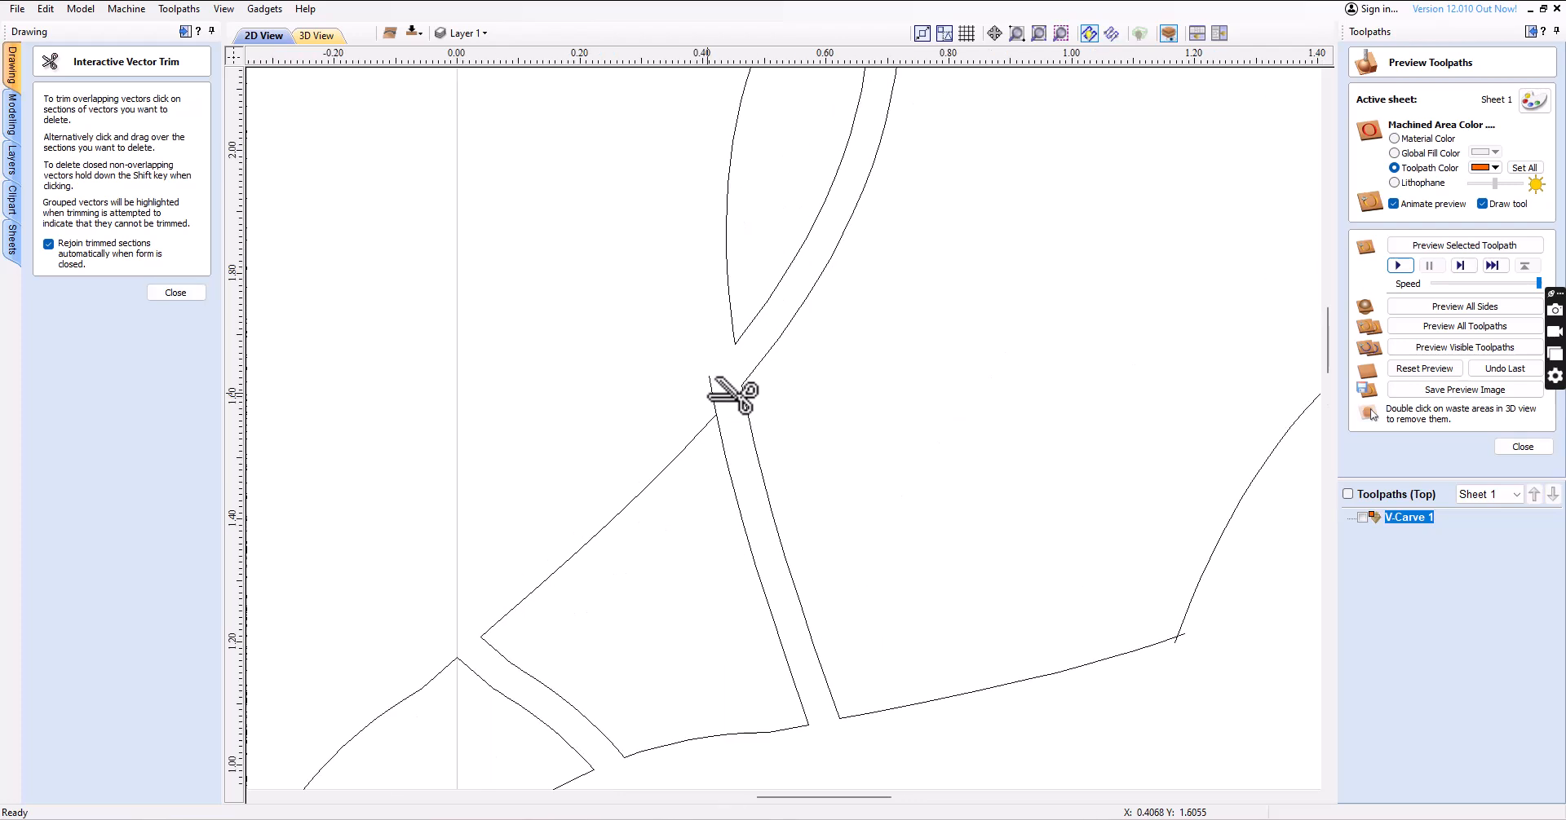
scroll(698, 615, down, 7)
scroll(771, 652, down, 2)
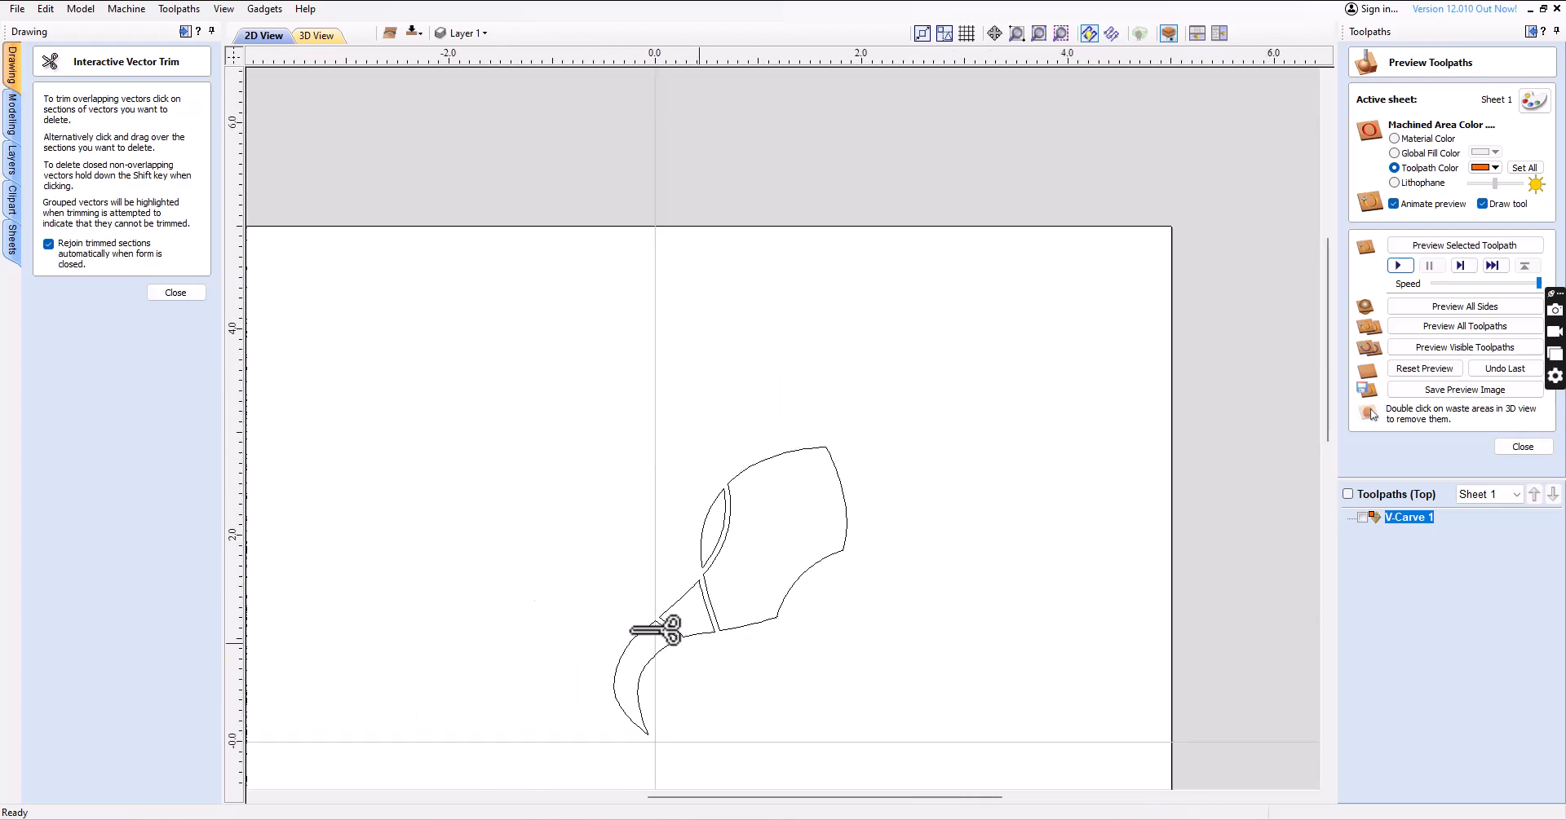
scroll(869, 509, down, 2)
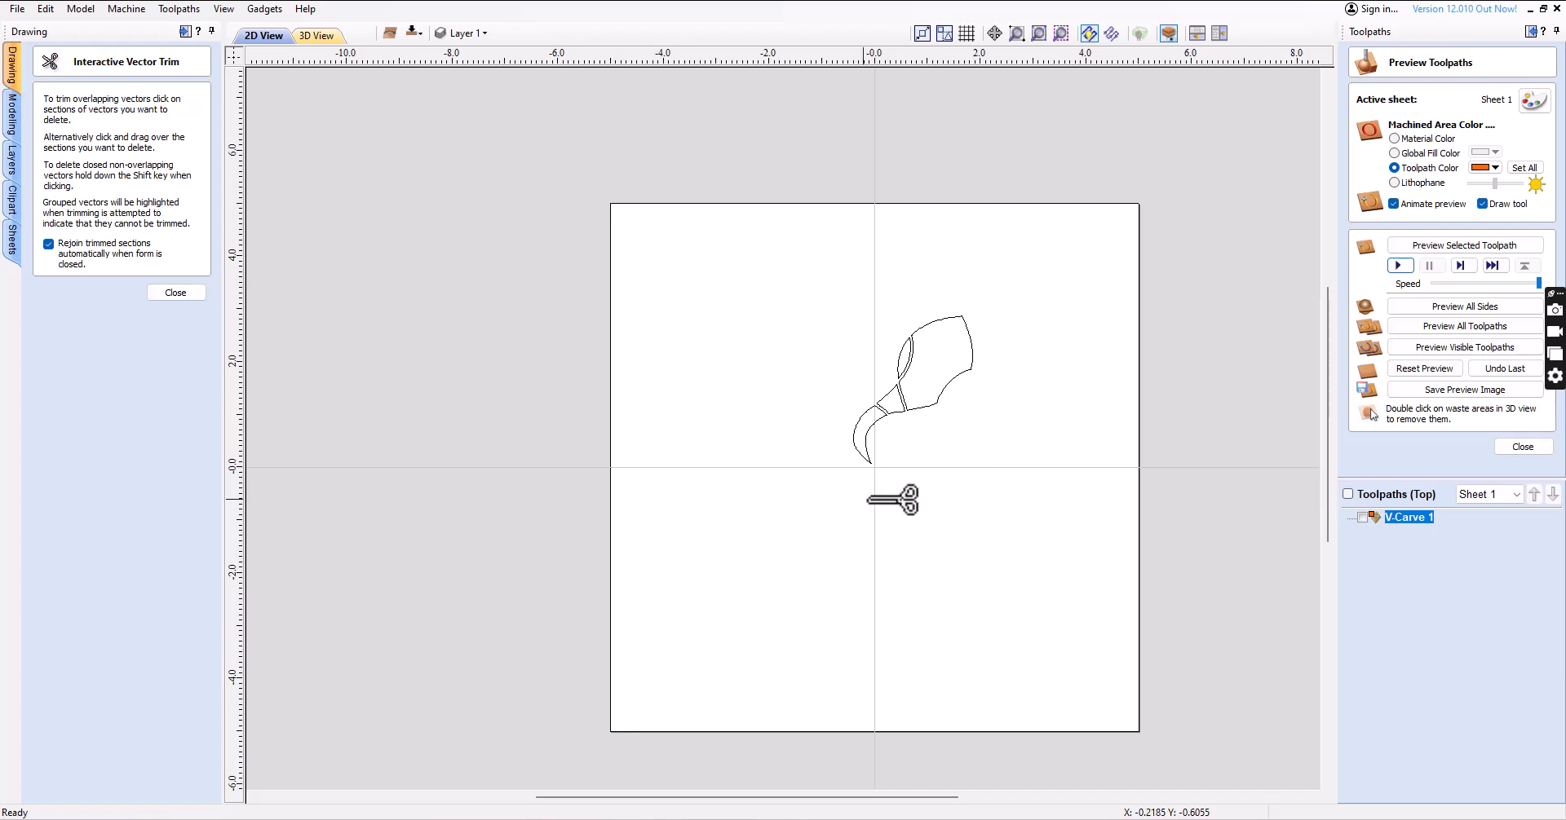
click(166, 287)
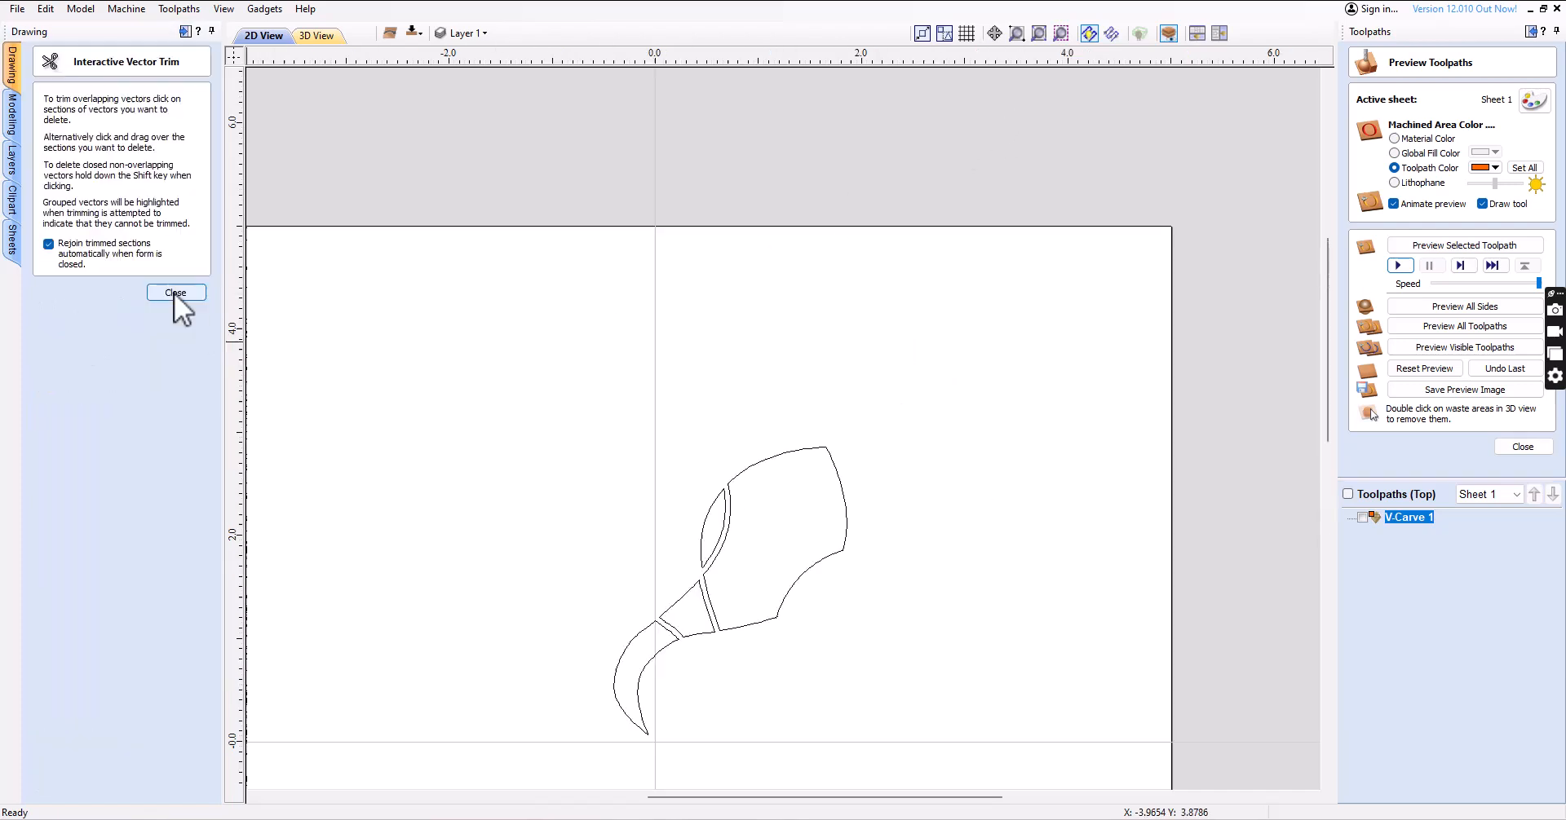
click(174, 292)
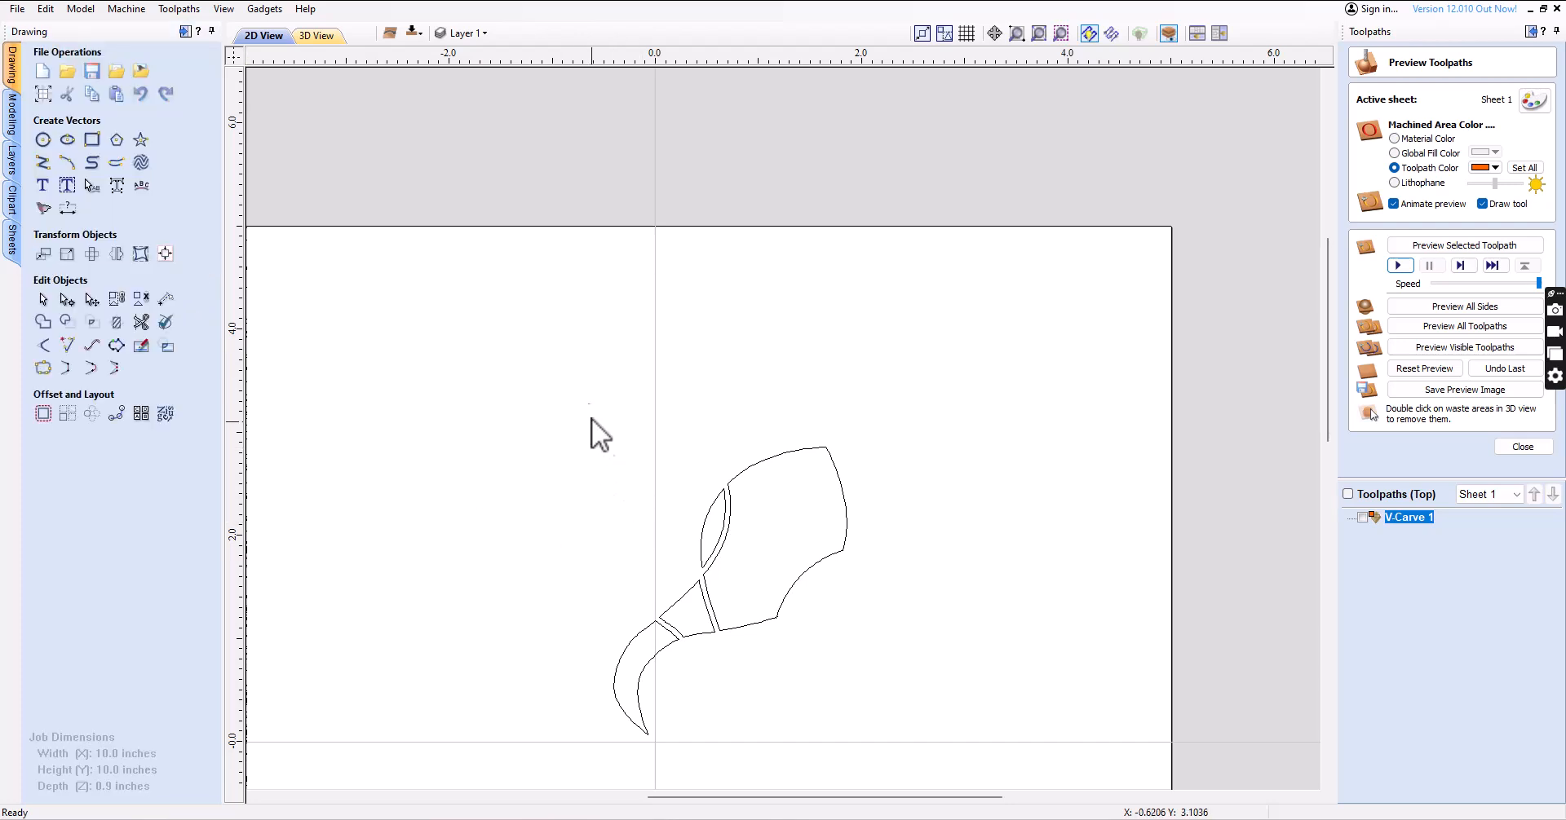
Select all open vectors to locate the unclosed outline and trim the overhanging ends at the petal's lower corner
right_click(585, 398)
mouse_move(632, 502)
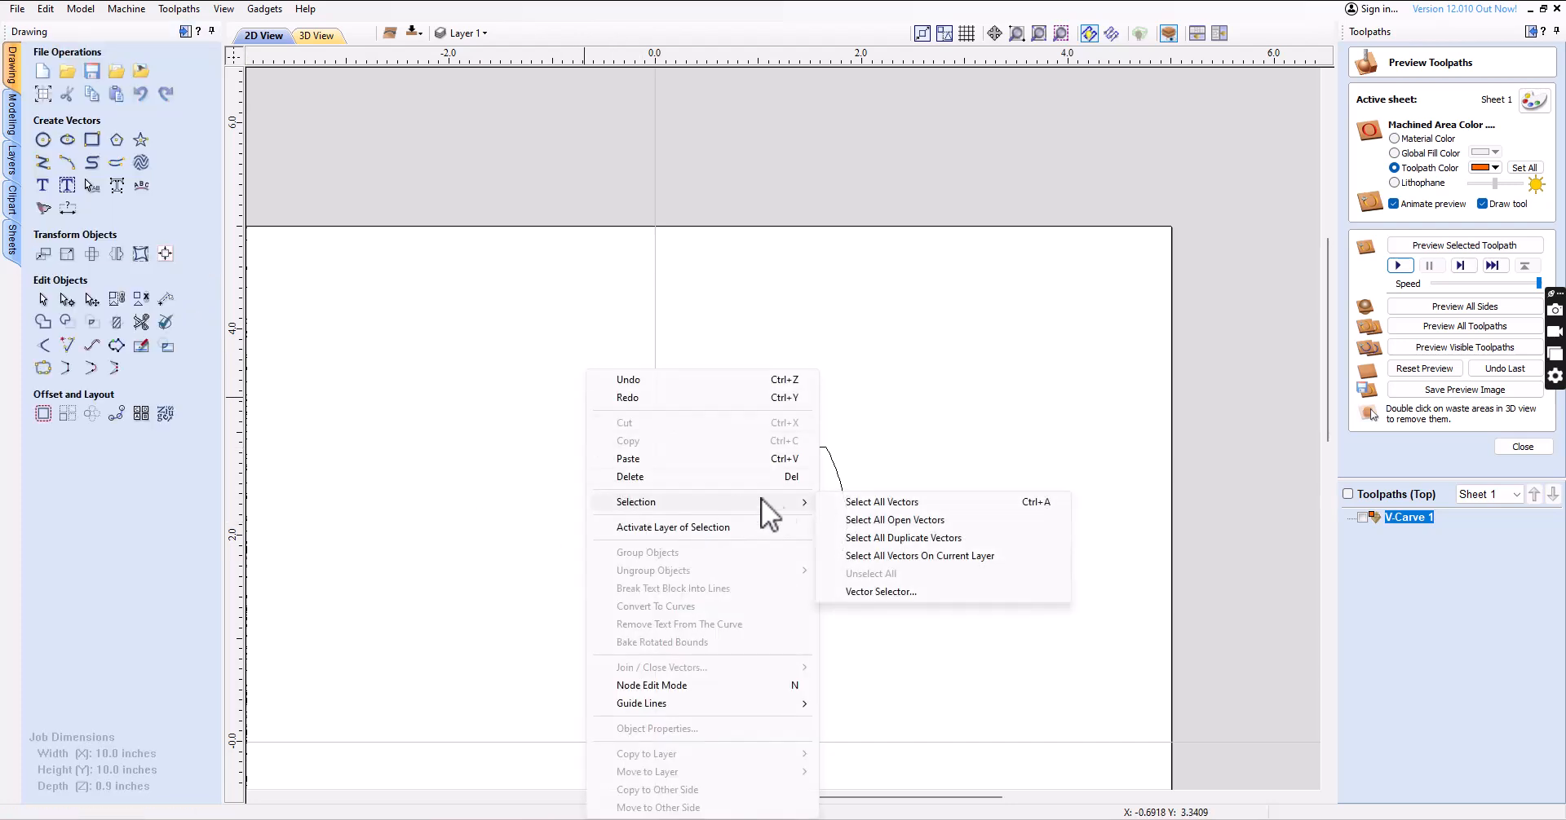
click(885, 518)
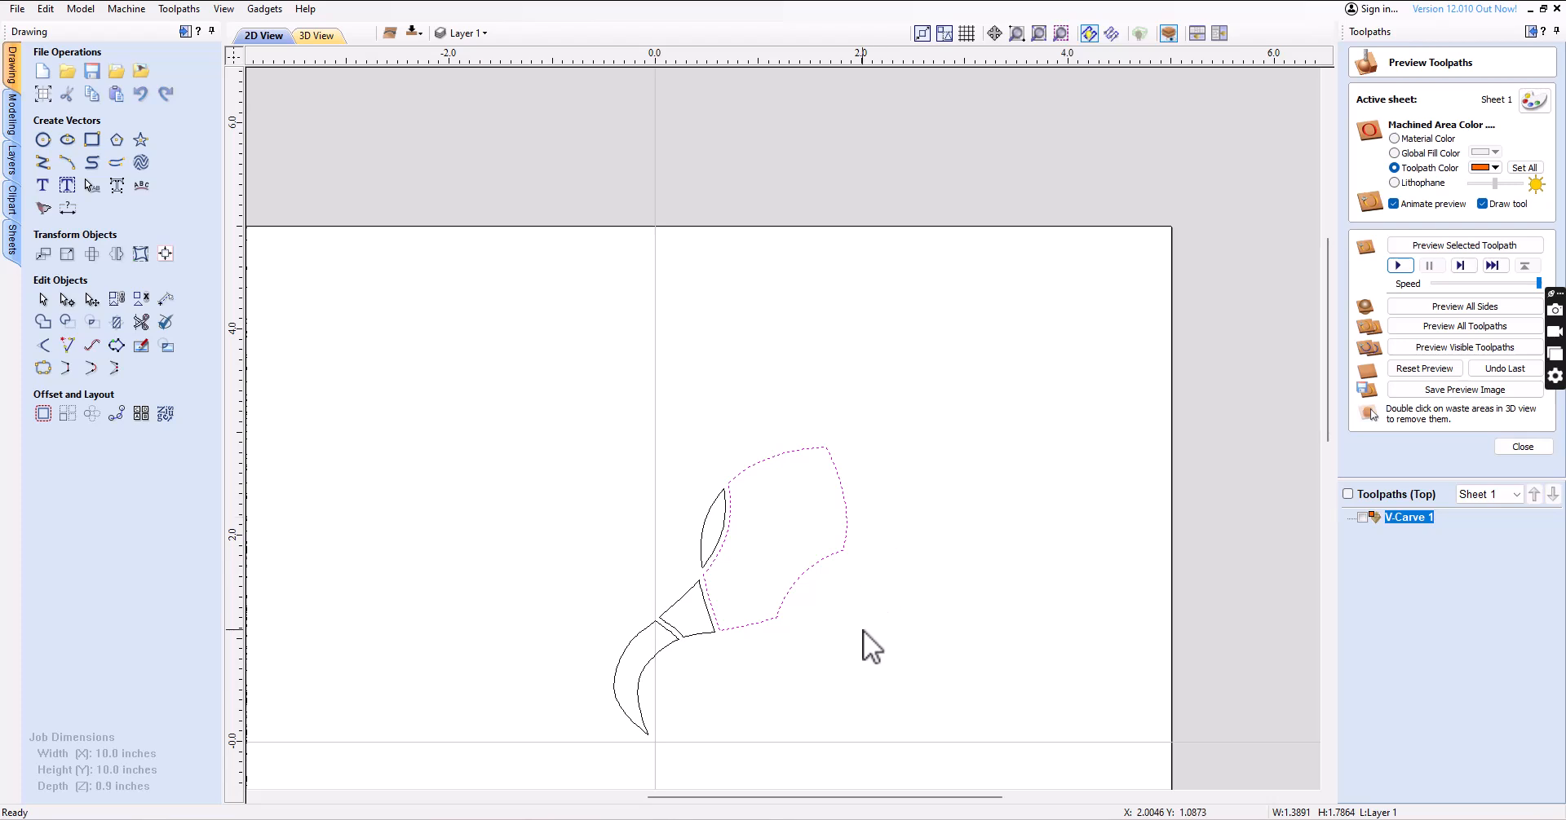
scroll(754, 594, up, 10)
click(459, 579)
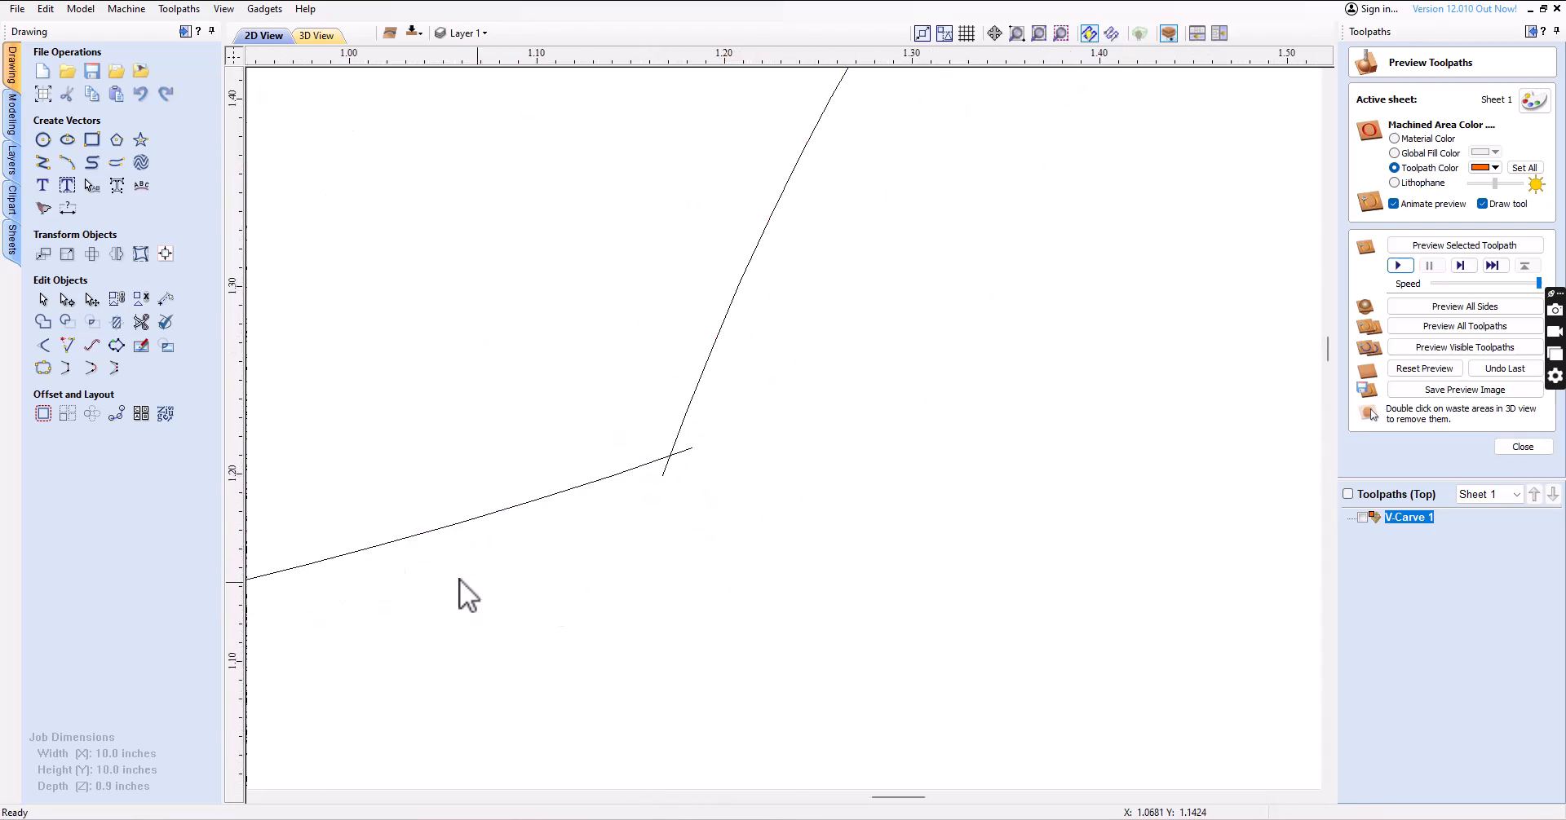
click(163, 327)
click(685, 451)
scroll(689, 489, down, 8)
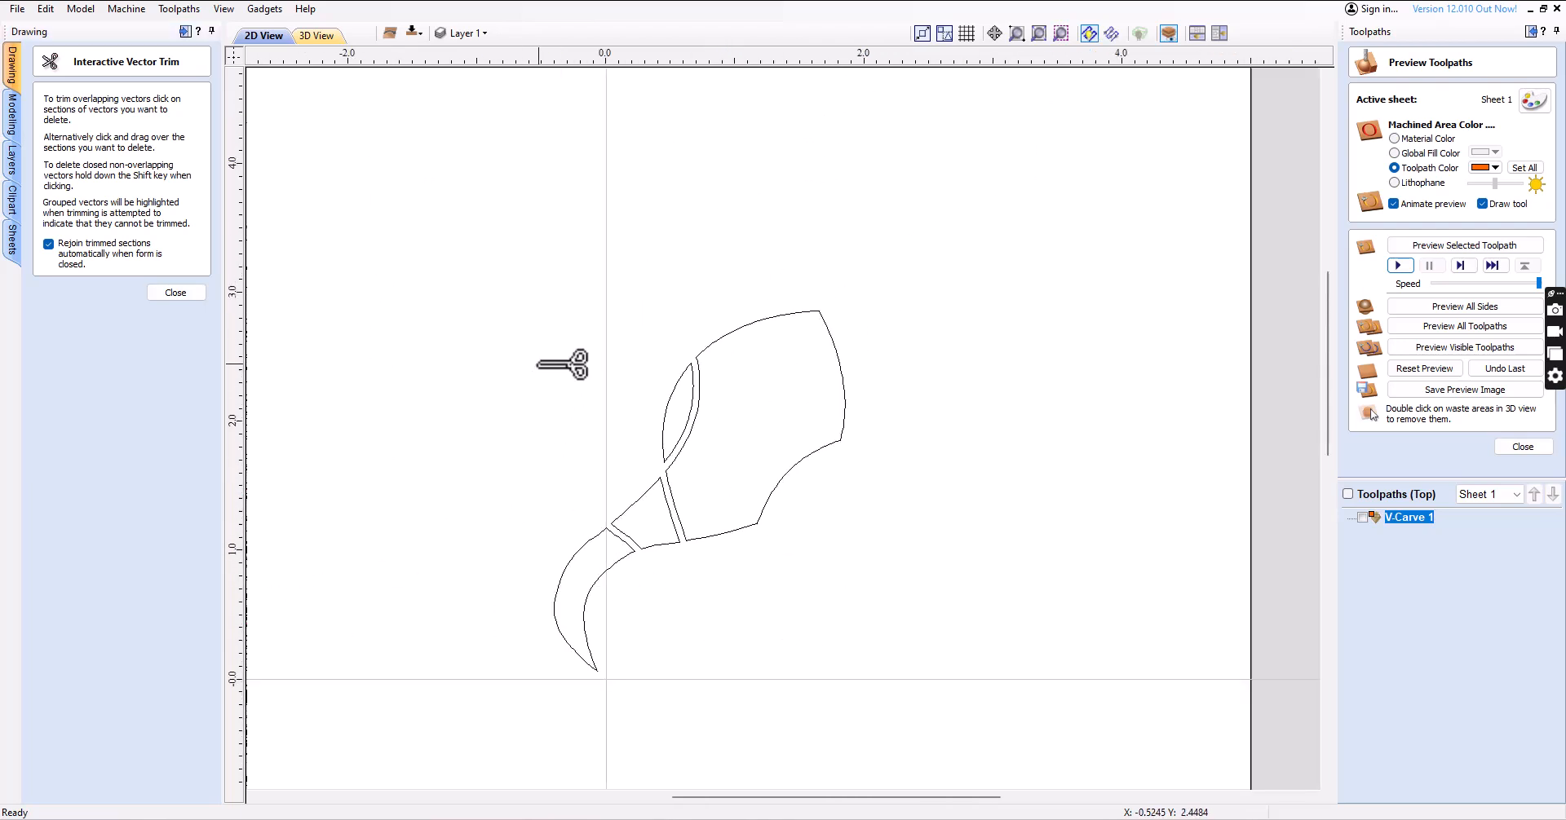
Finish the vector trimming and check the whole design for remaining open vectors
key(Escape)
right_click(492, 309)
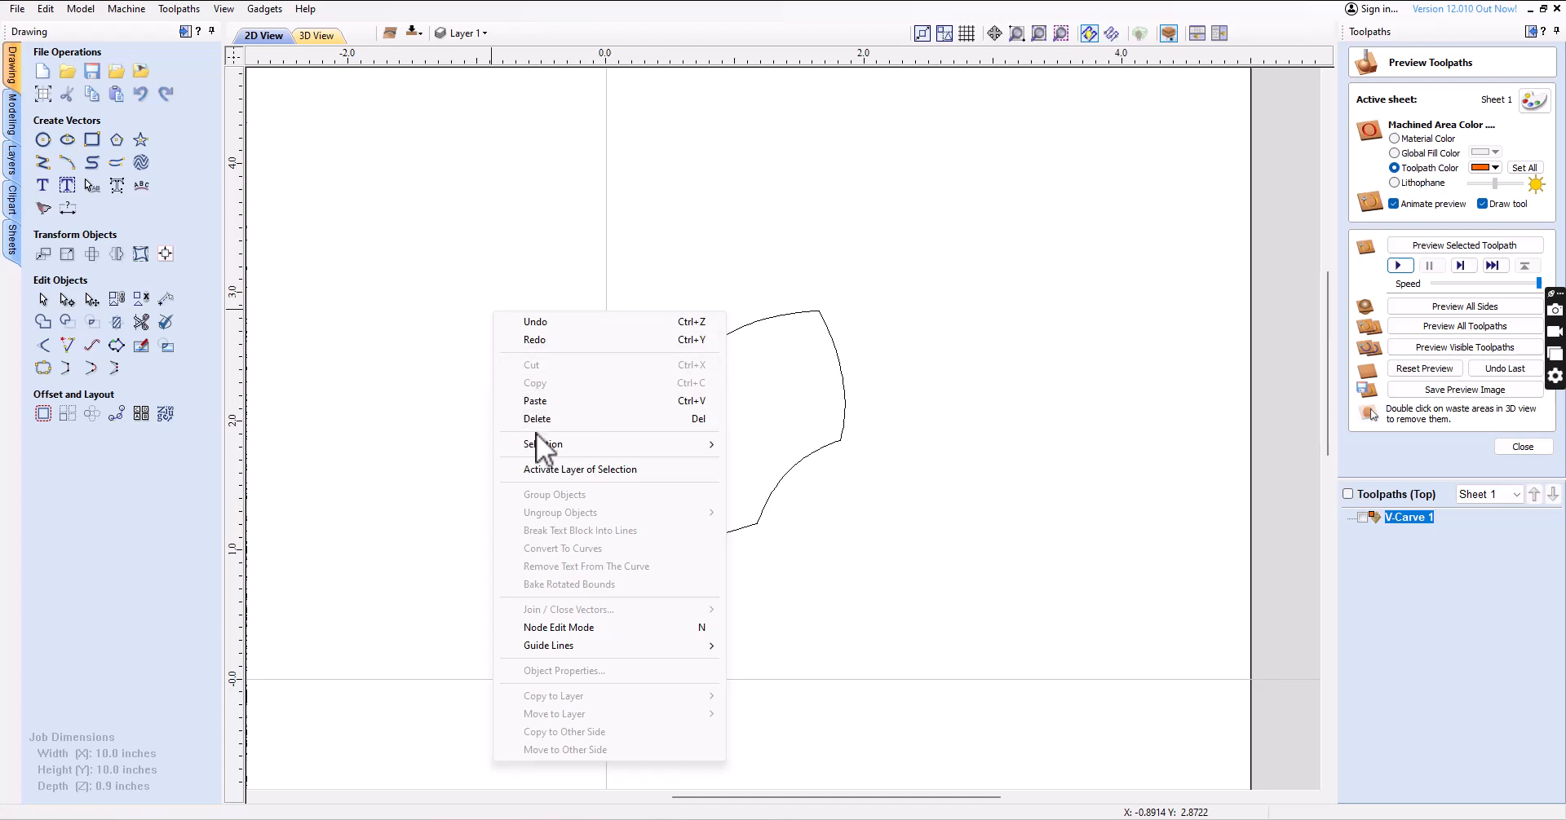
mouse_move(681, 446)
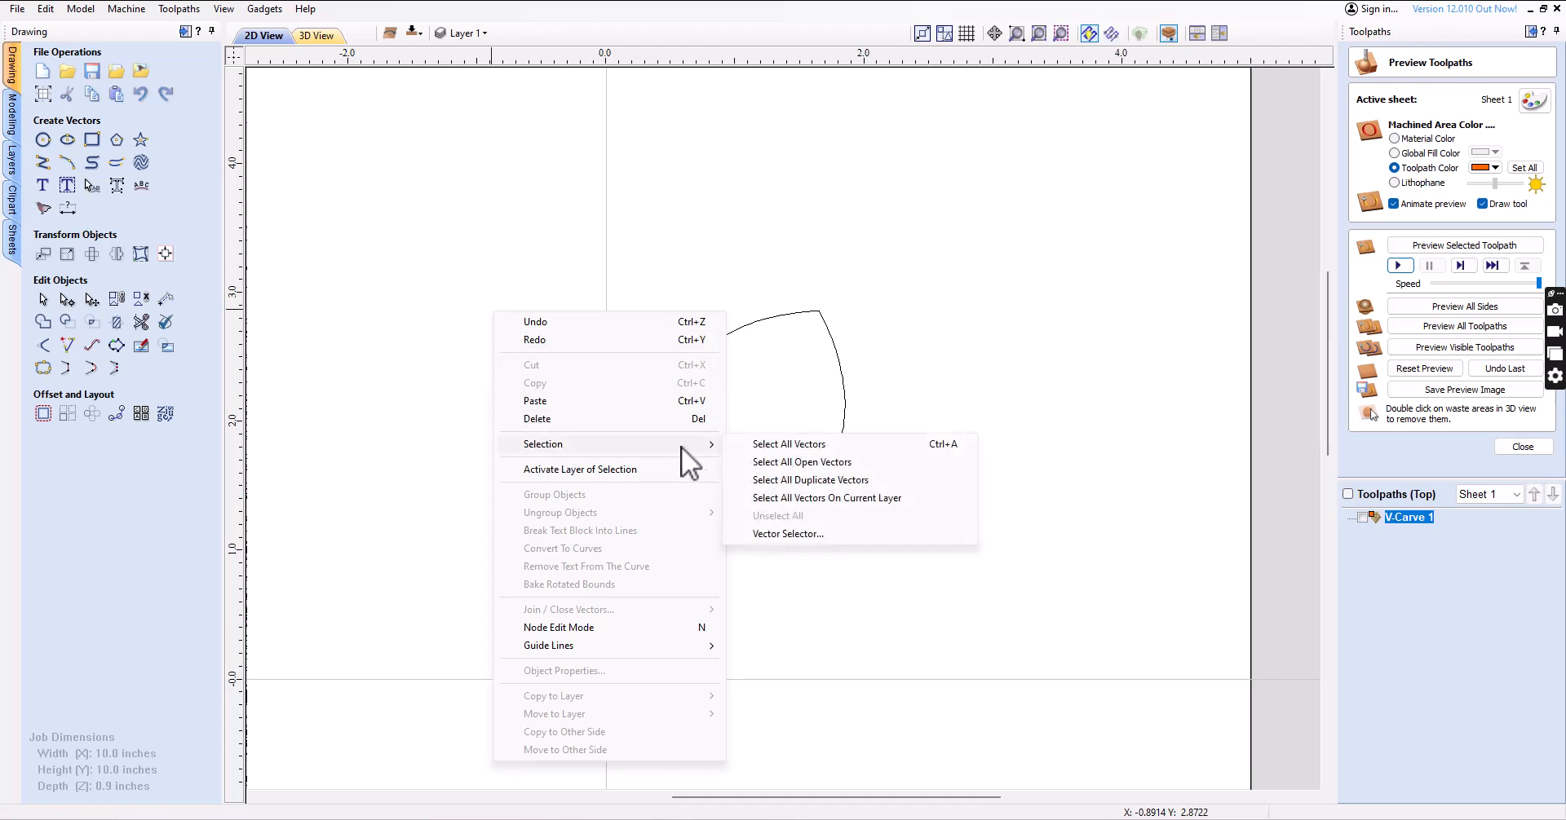
click(800, 464)
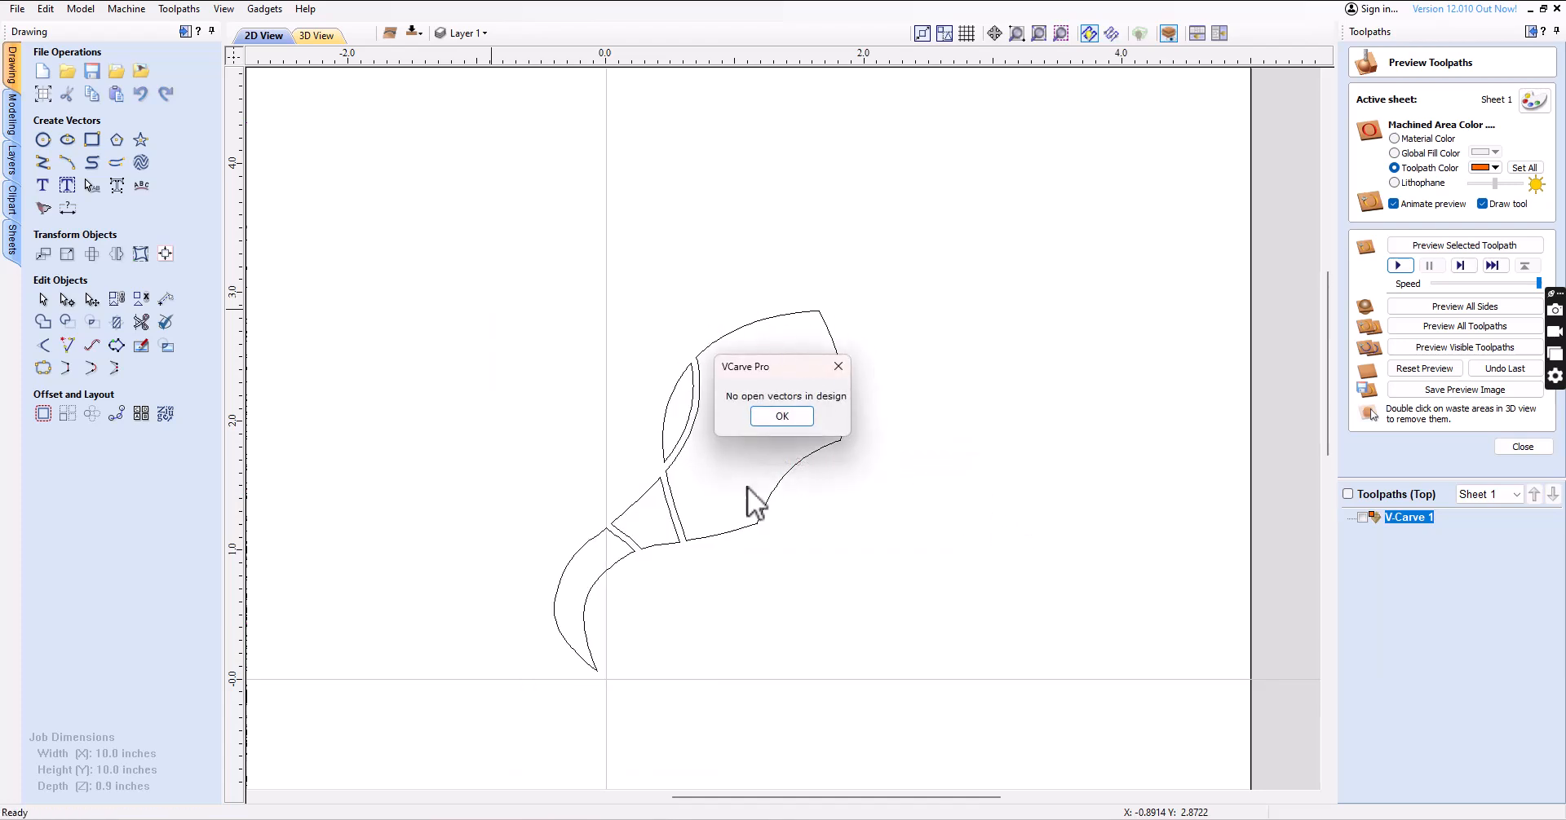
click(781, 417)
Select individual petal pieces, including the large petal shape and the triangular piece, to check that each is a separate outline
scroll(902, 482, down, 3)
scroll(902, 483, up, 1)
middle_drag(902, 483, 996, 390)
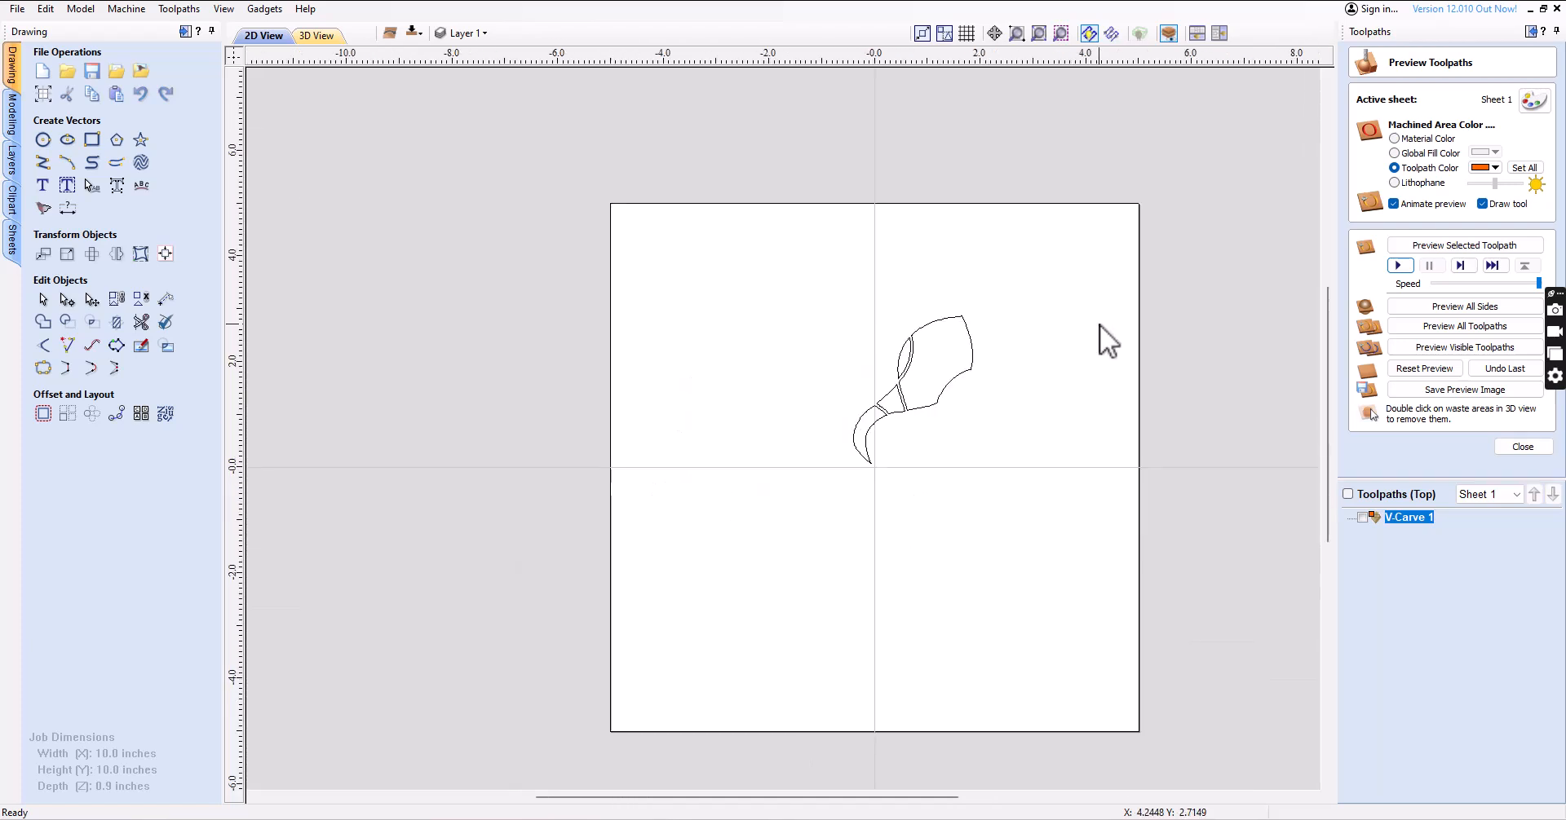
click(963, 375)
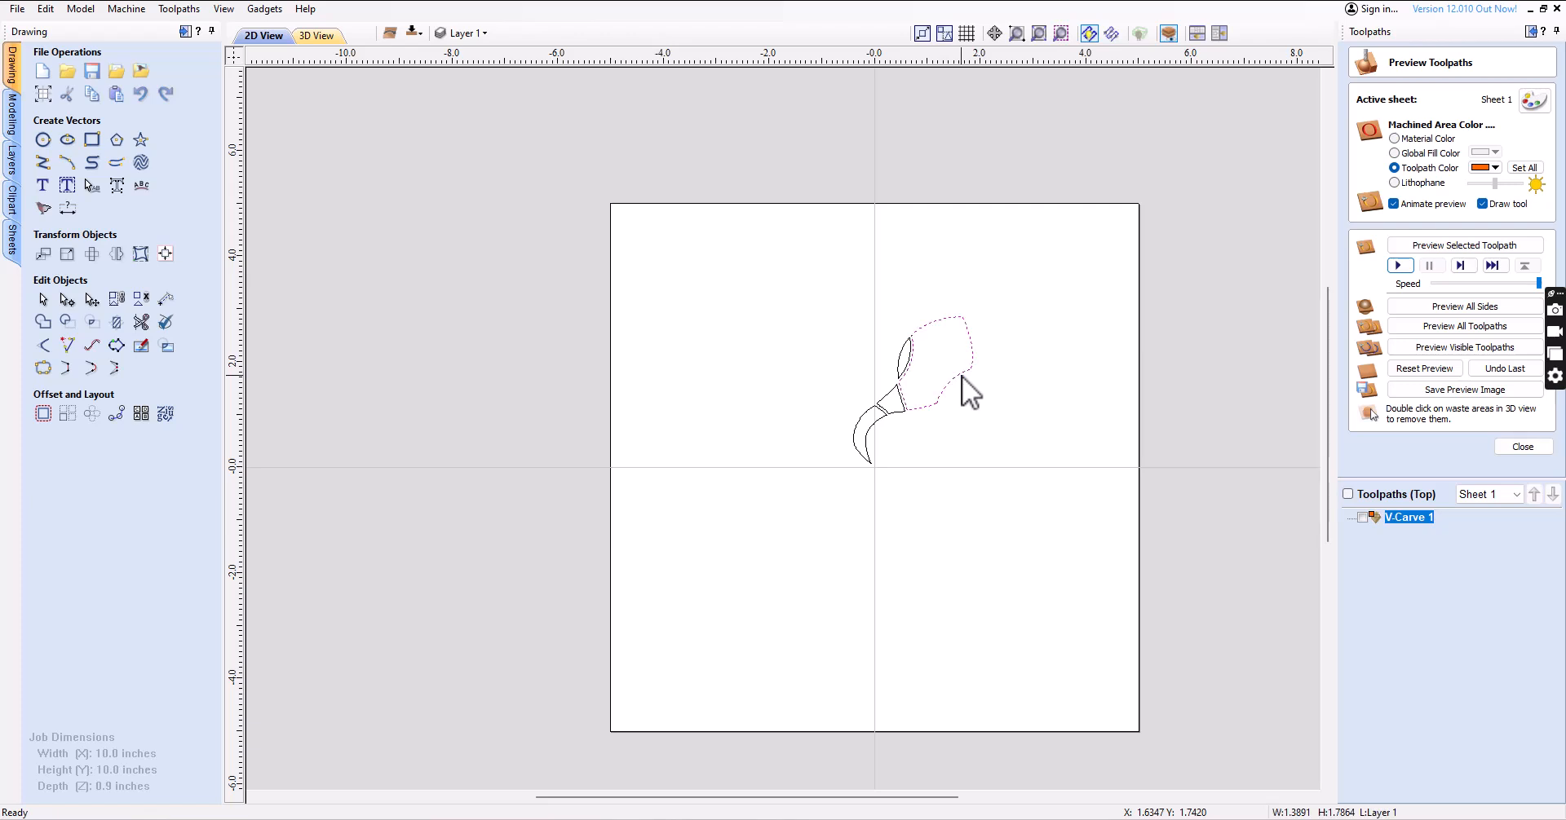
click(899, 364)
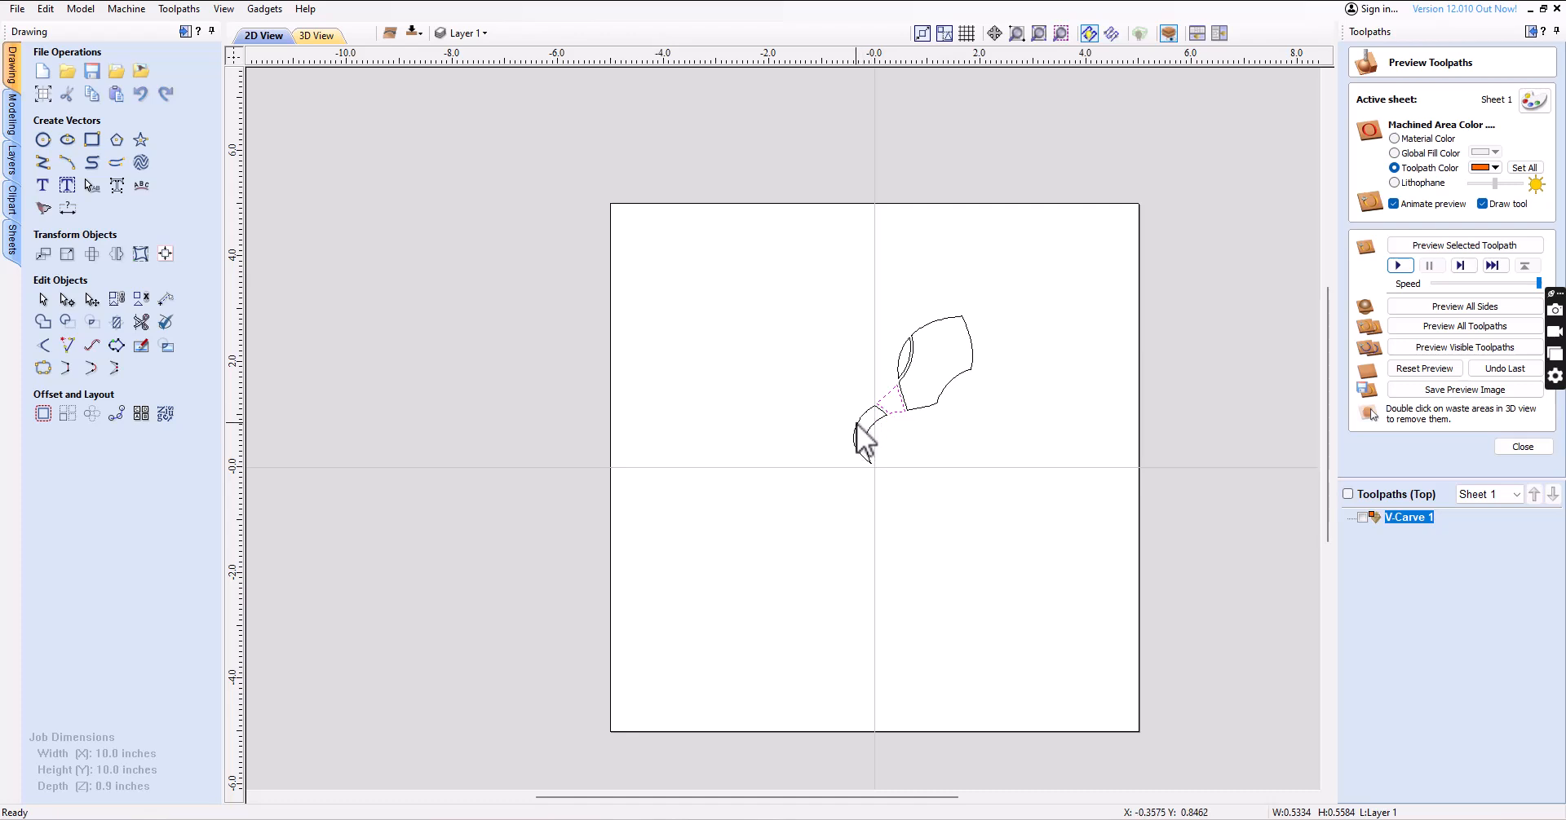
click(918, 469)
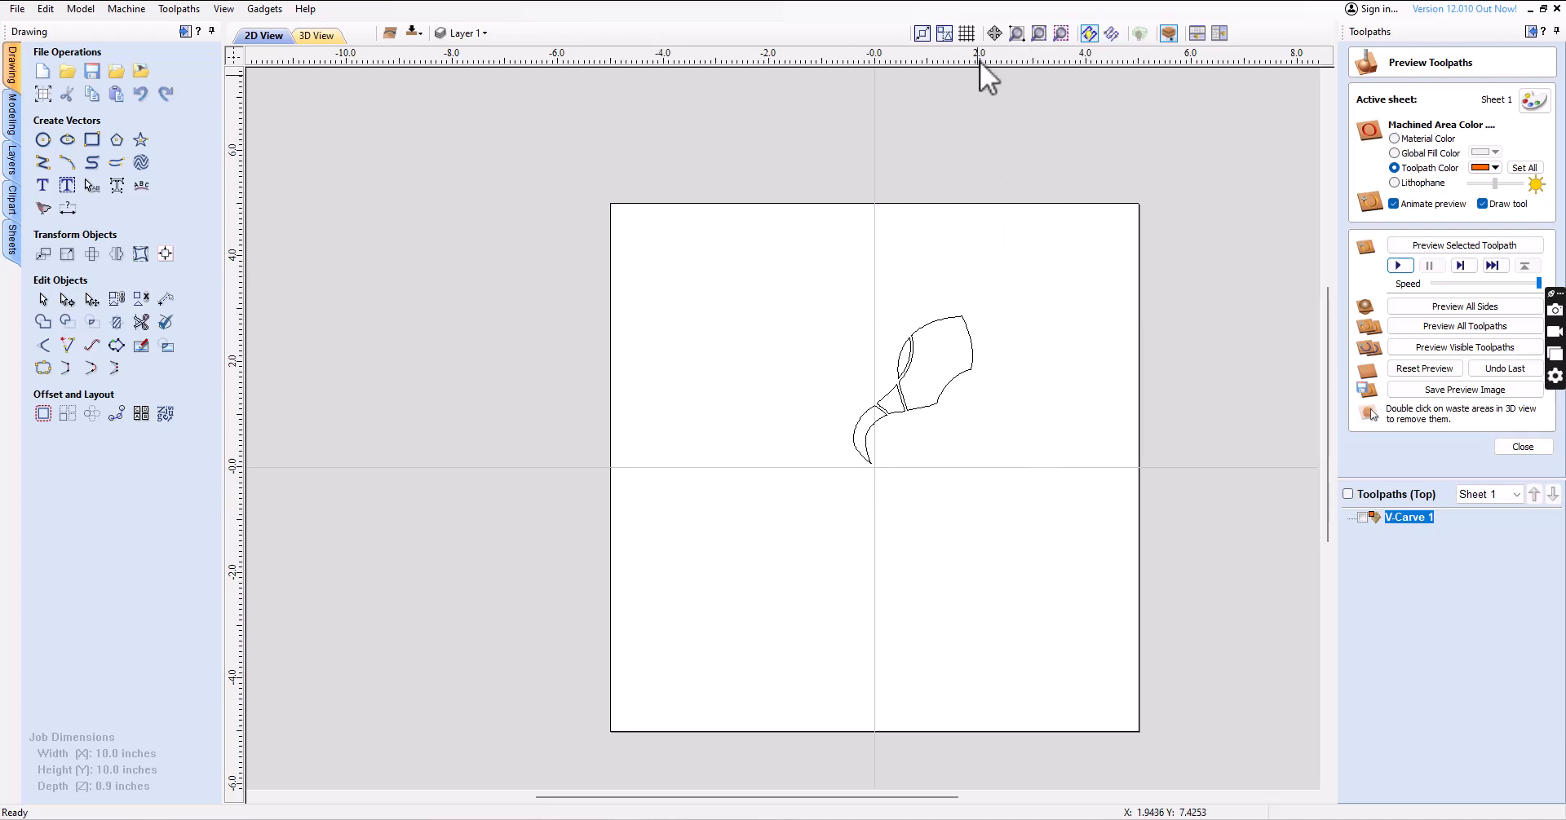
Select all the petal pieces and set the Circular Copy rotation center to X 0.0, Y 0.0
scroll(759, 443, down, 1)
drag(742, 393, 915, 561)
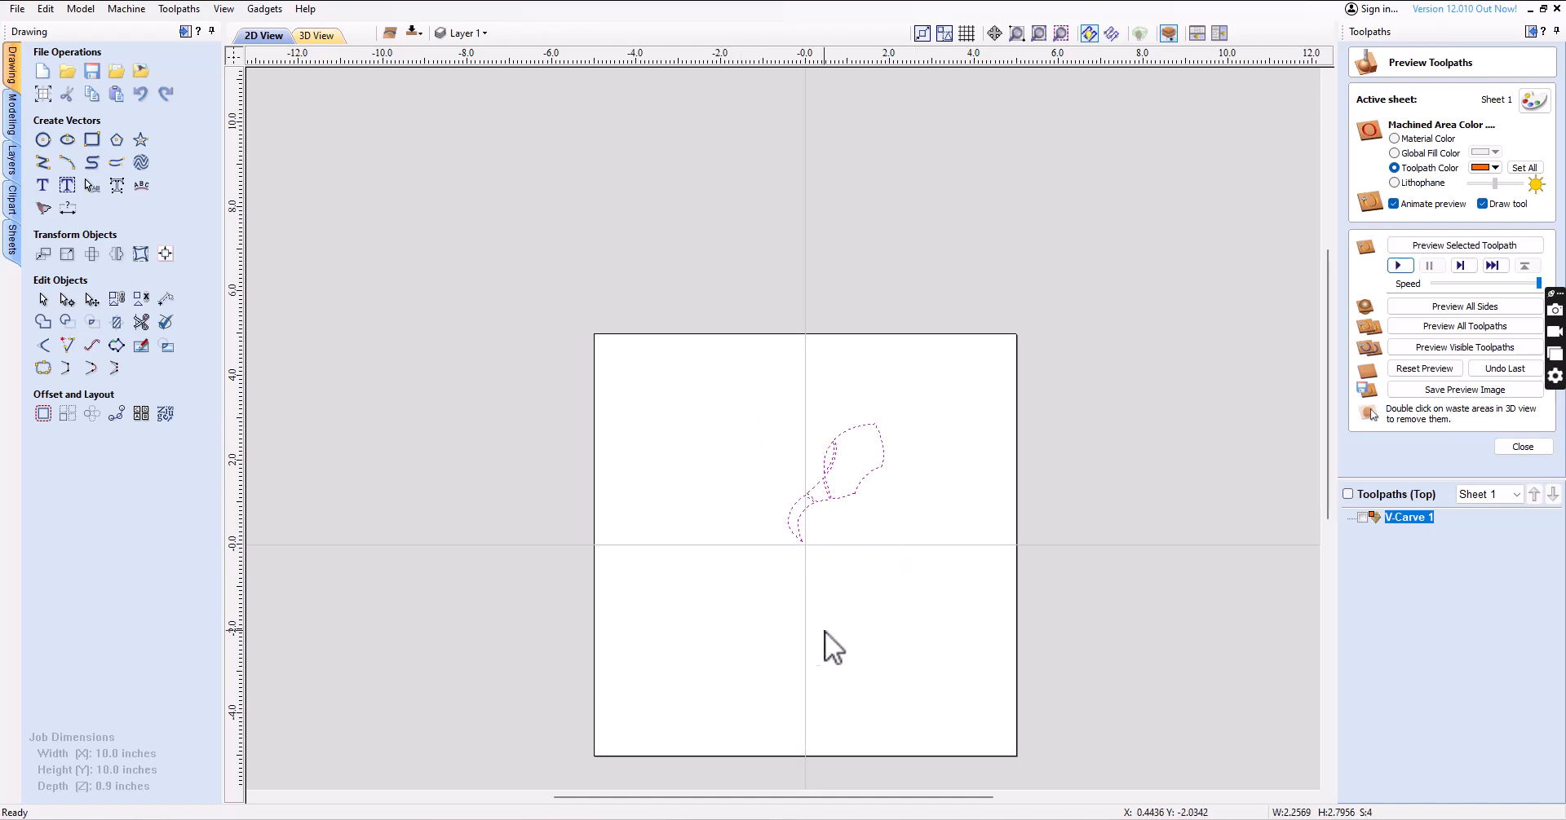
click(91, 413)
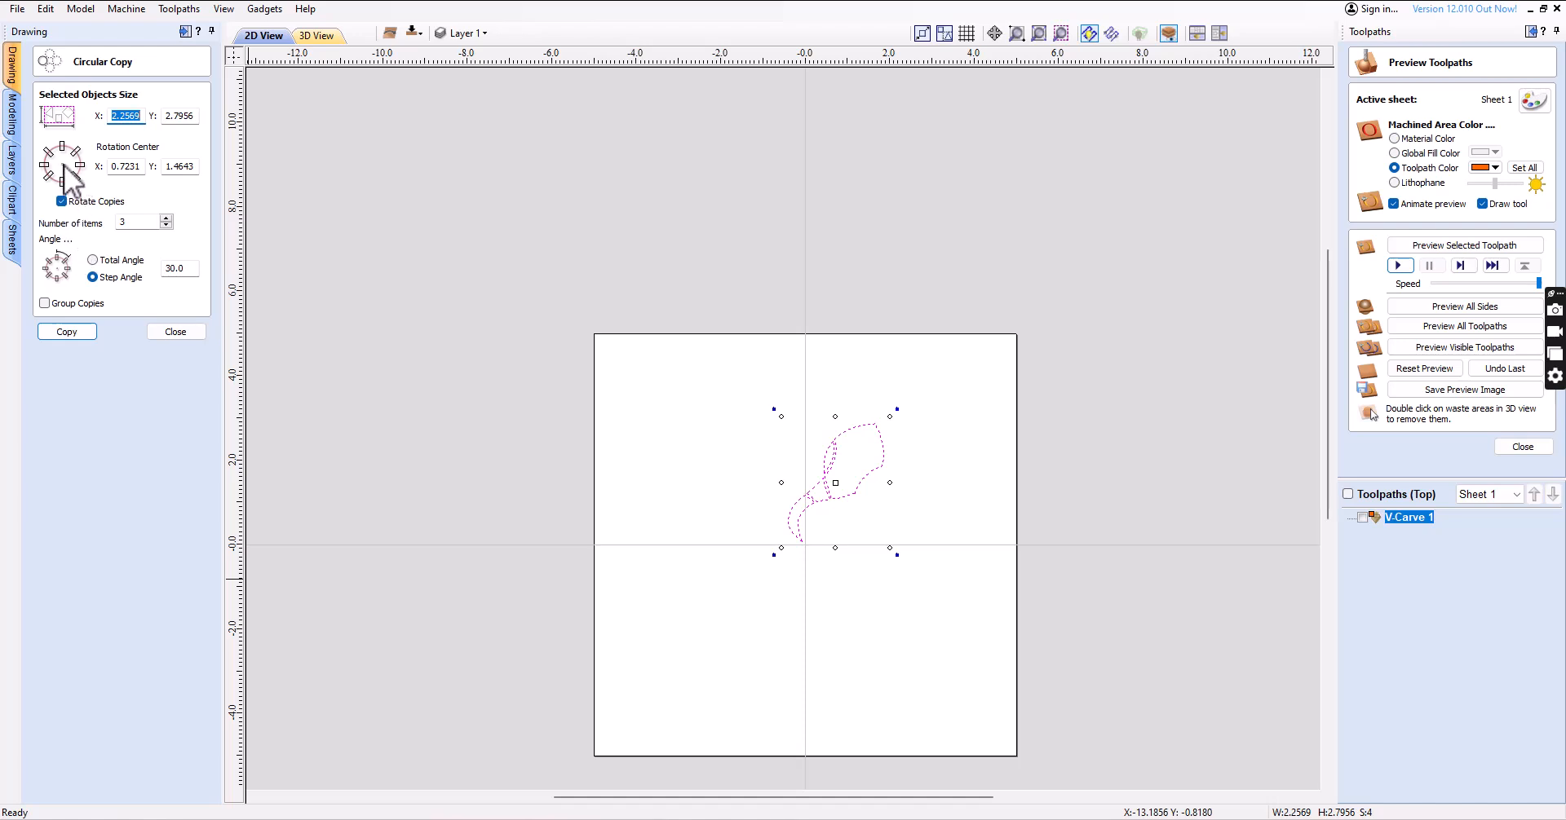
click(193, 167)
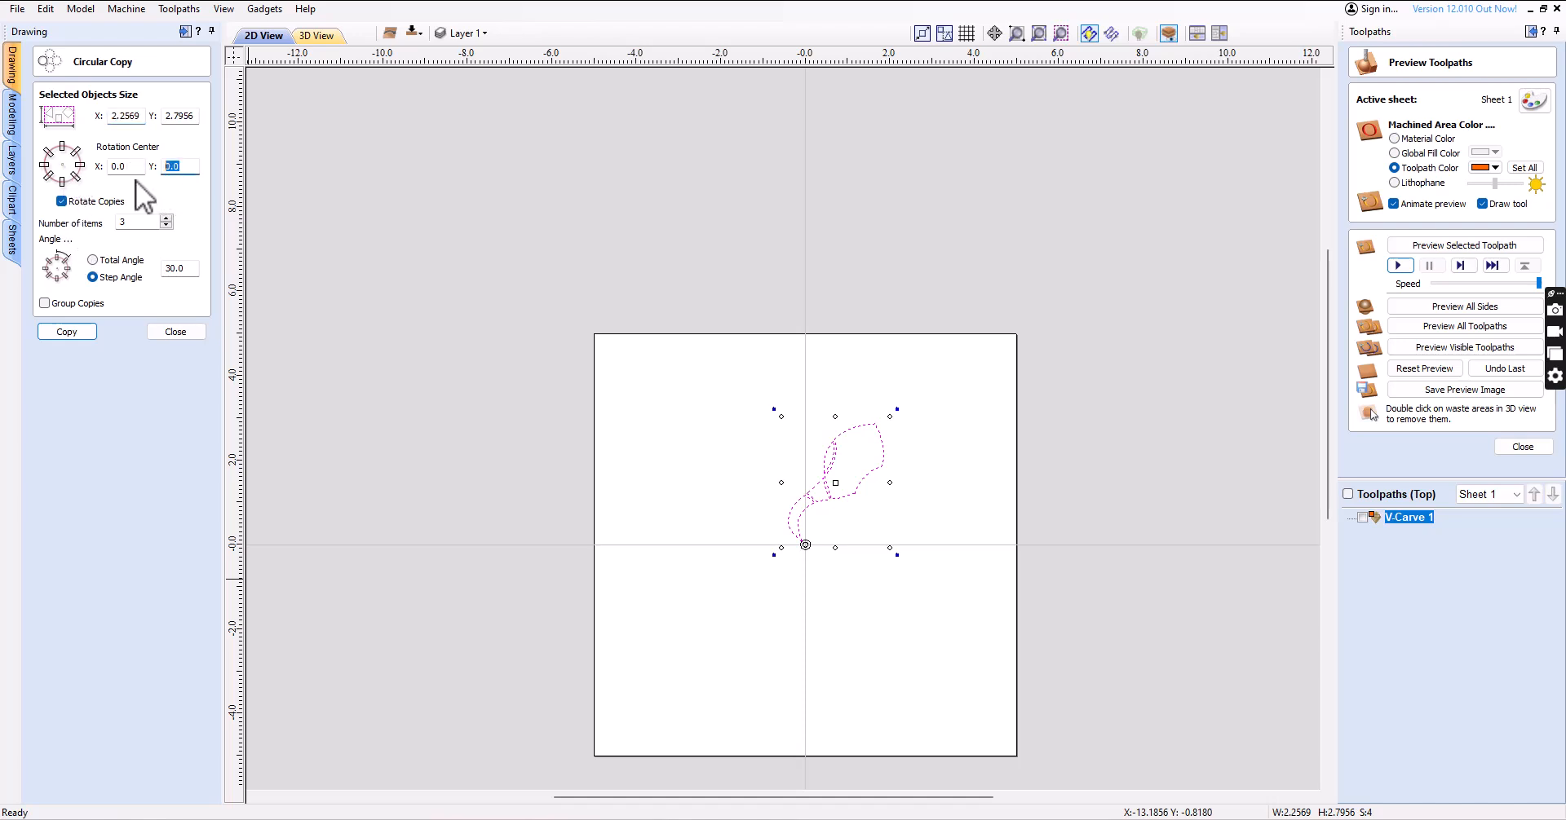
click(103, 168)
Circularly copy the petal pieces as 12 rotated items over a total angle of 360 degrees
drag(143, 223, 75, 224)
text(12)
click(92, 261)
click(181, 269)
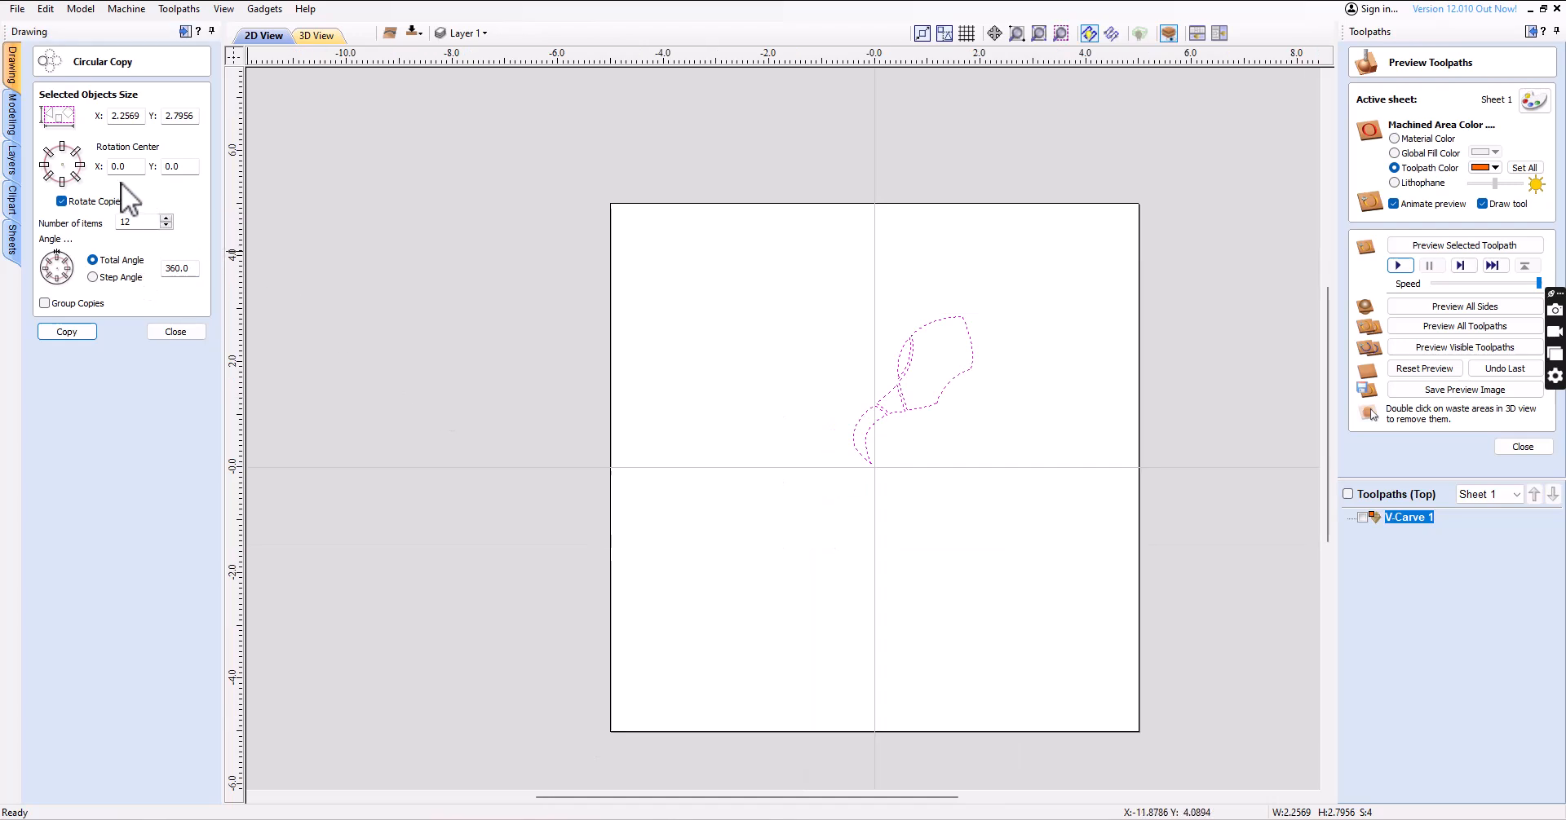
double_click(123, 167)
double_click(171, 167)
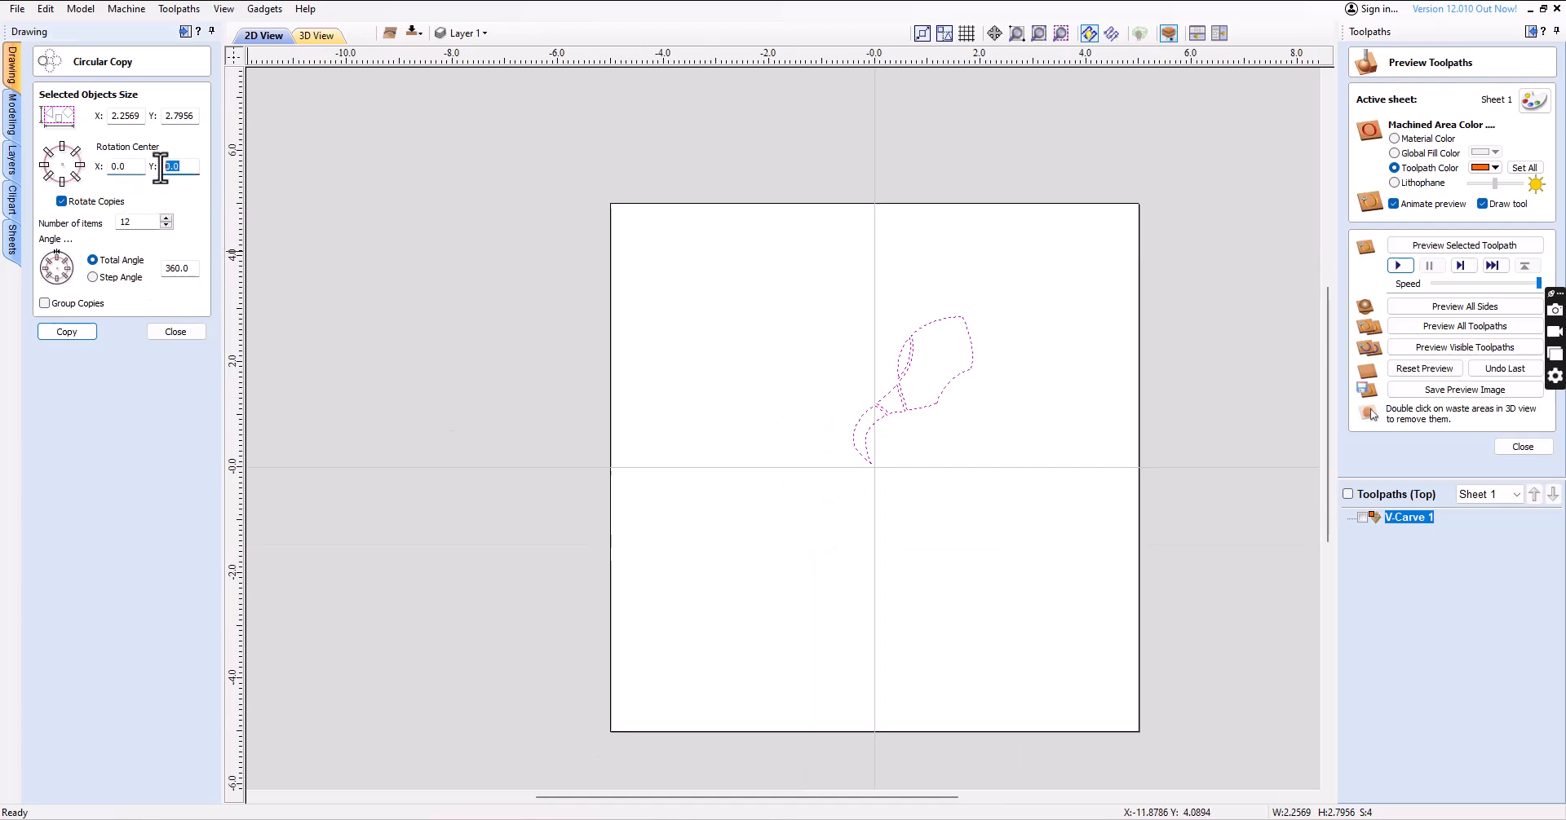
double_click(143, 220)
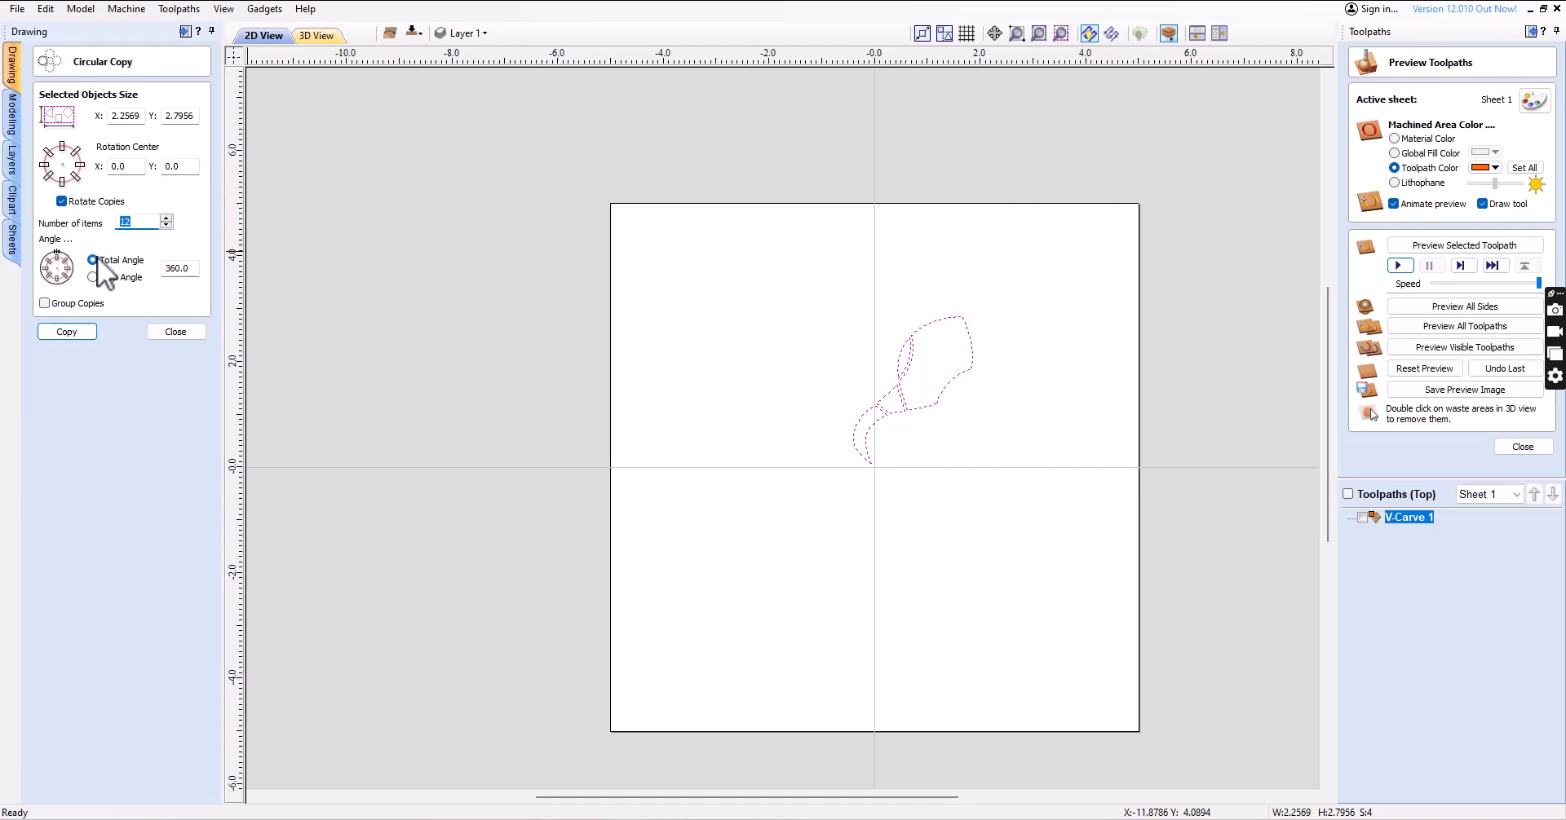
double_click(195, 269)
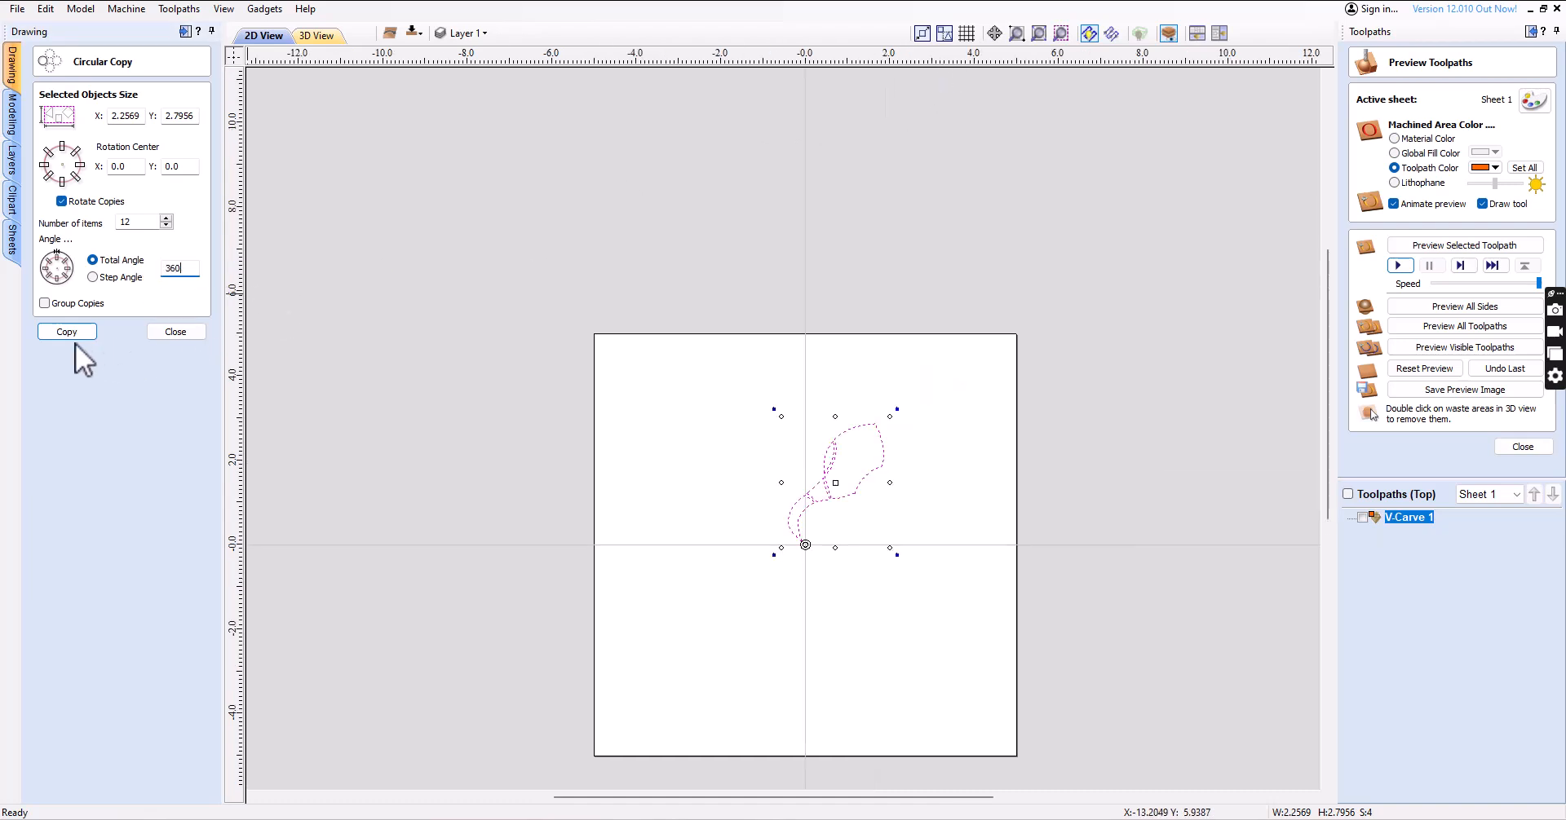
click(73, 331)
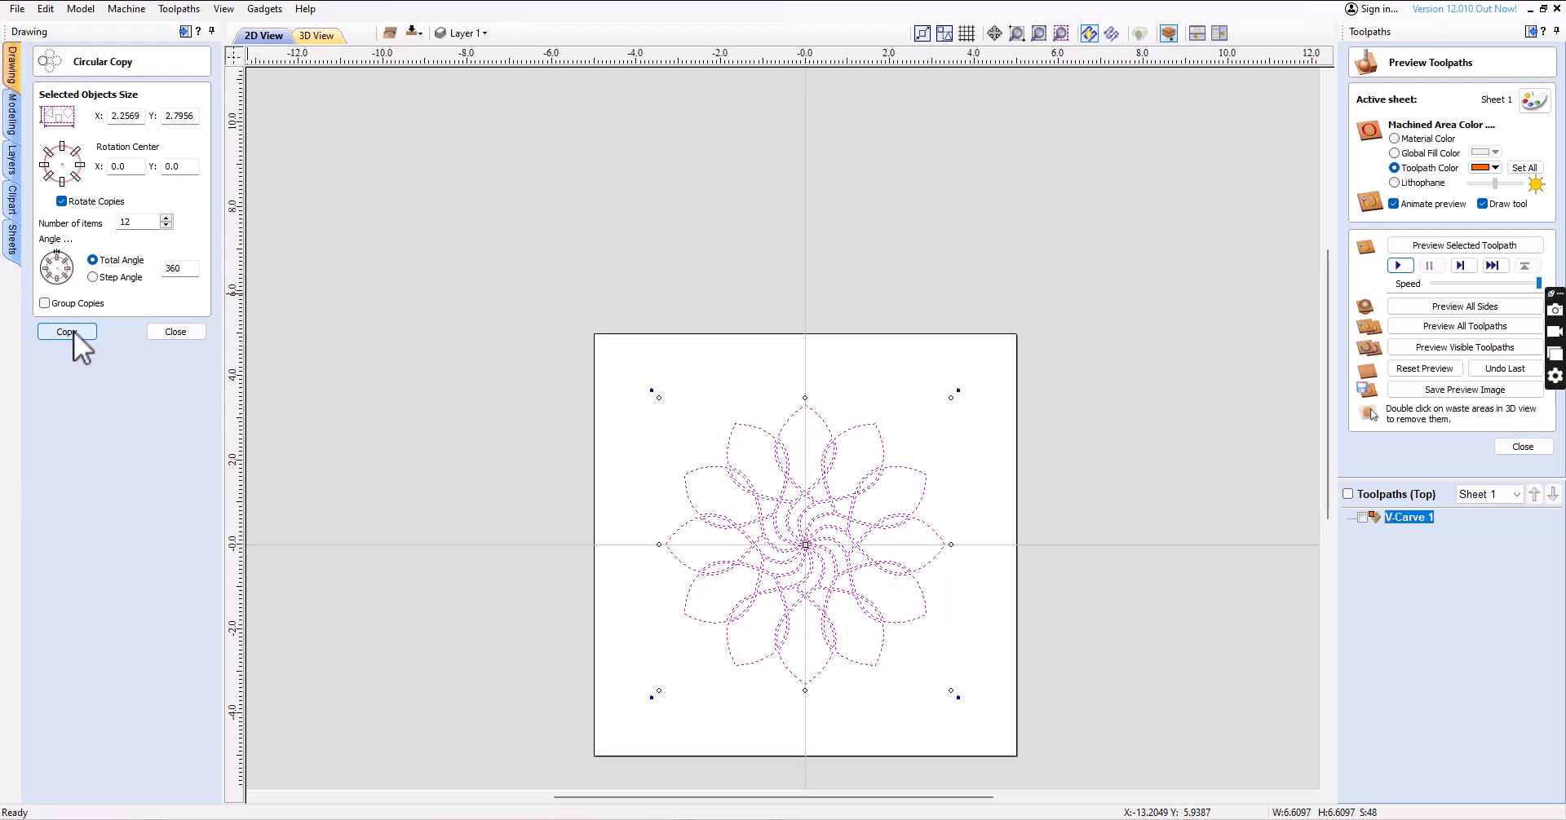
scroll(759, 741, up, 2)
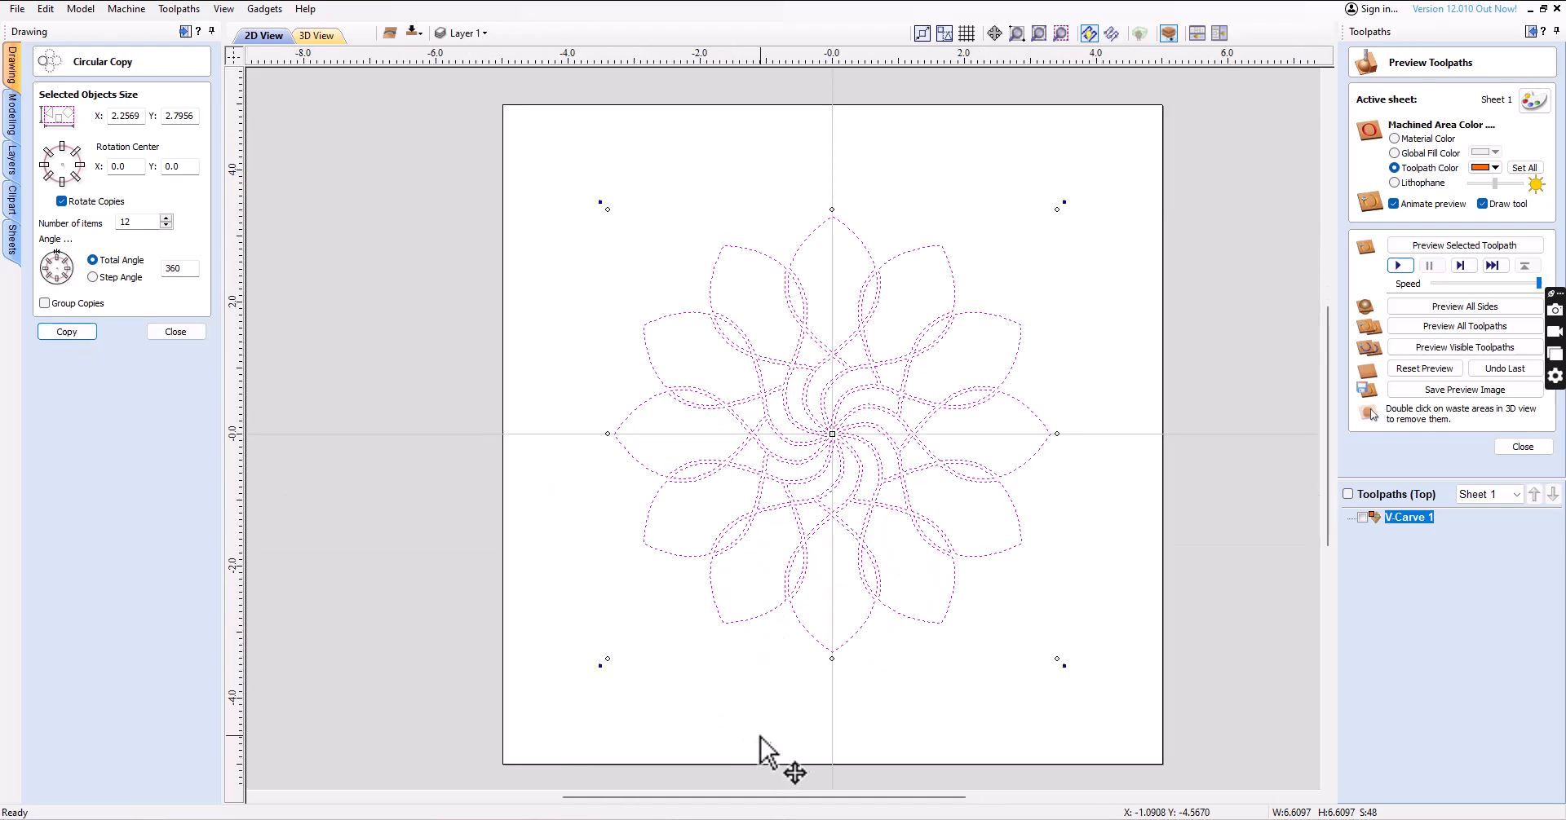
click(175, 332)
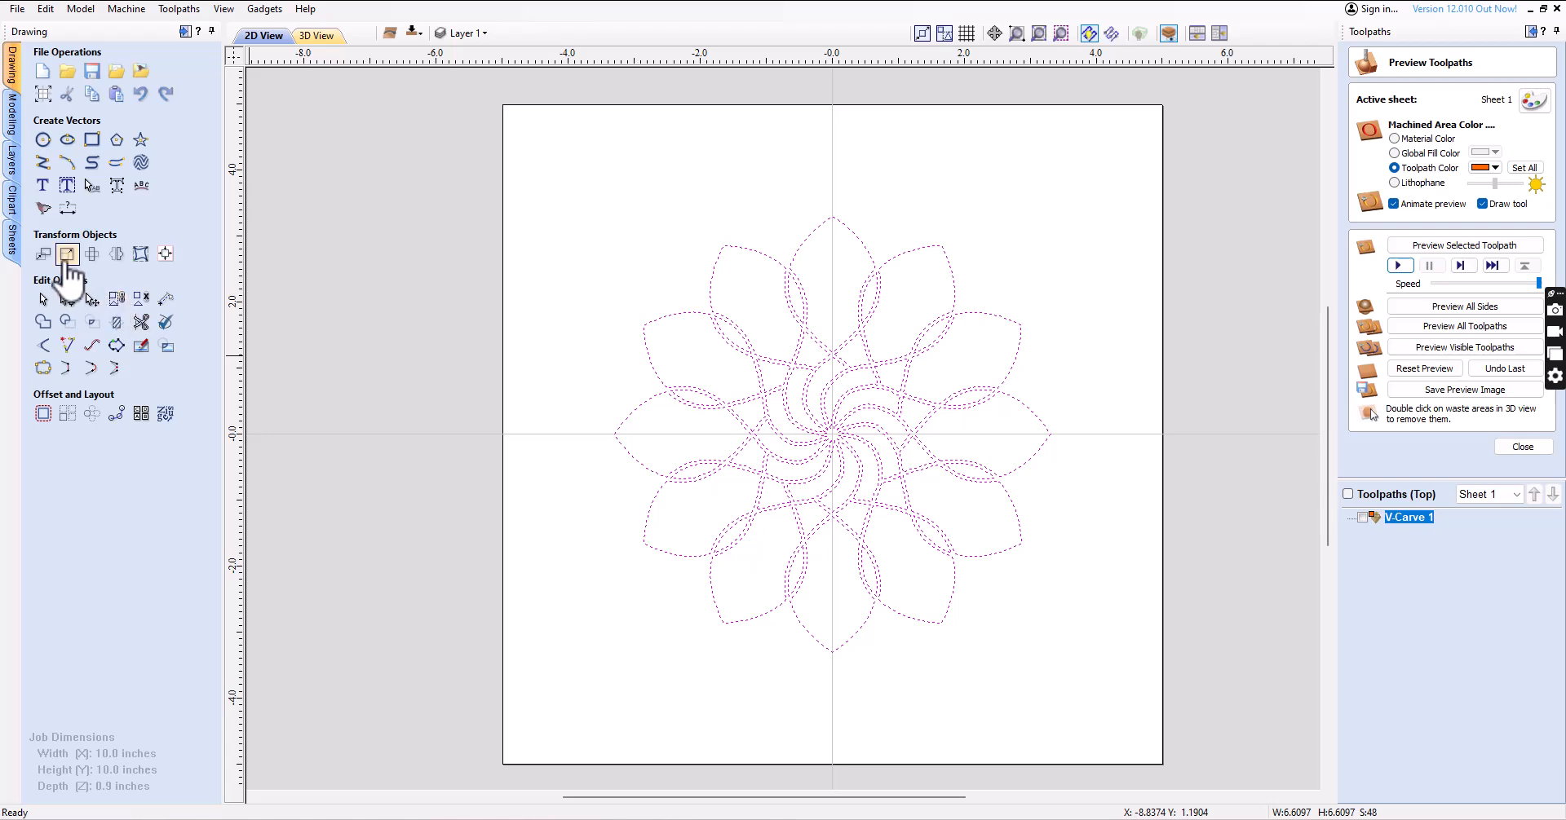
Resize the whole flower about its center with width and height linked, trying 10 inches and settling on 9.5 inches
click(66, 257)
double_click(123, 295)
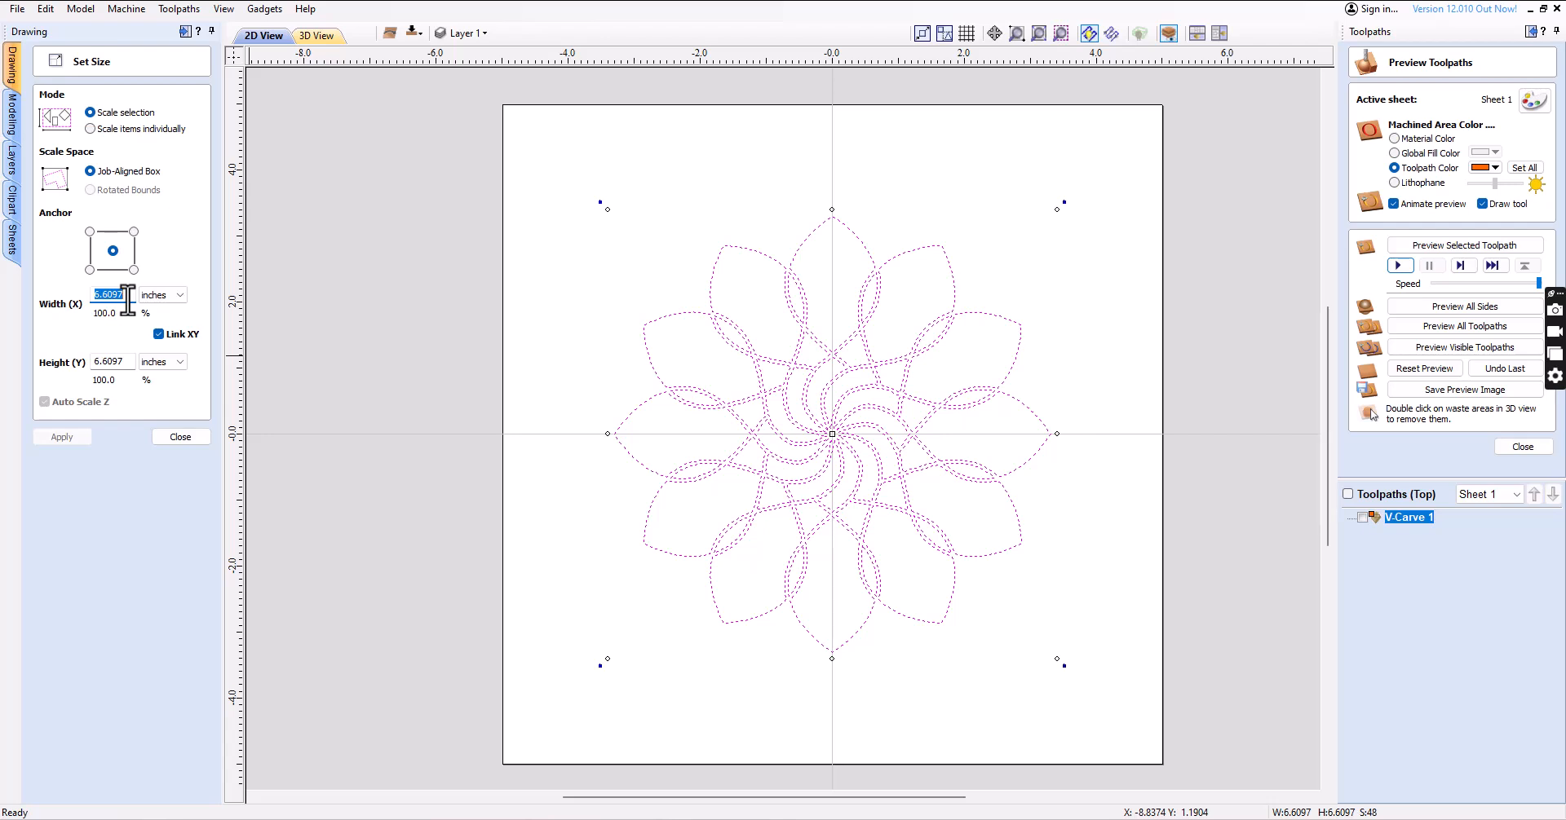
text(10)
key(Return)
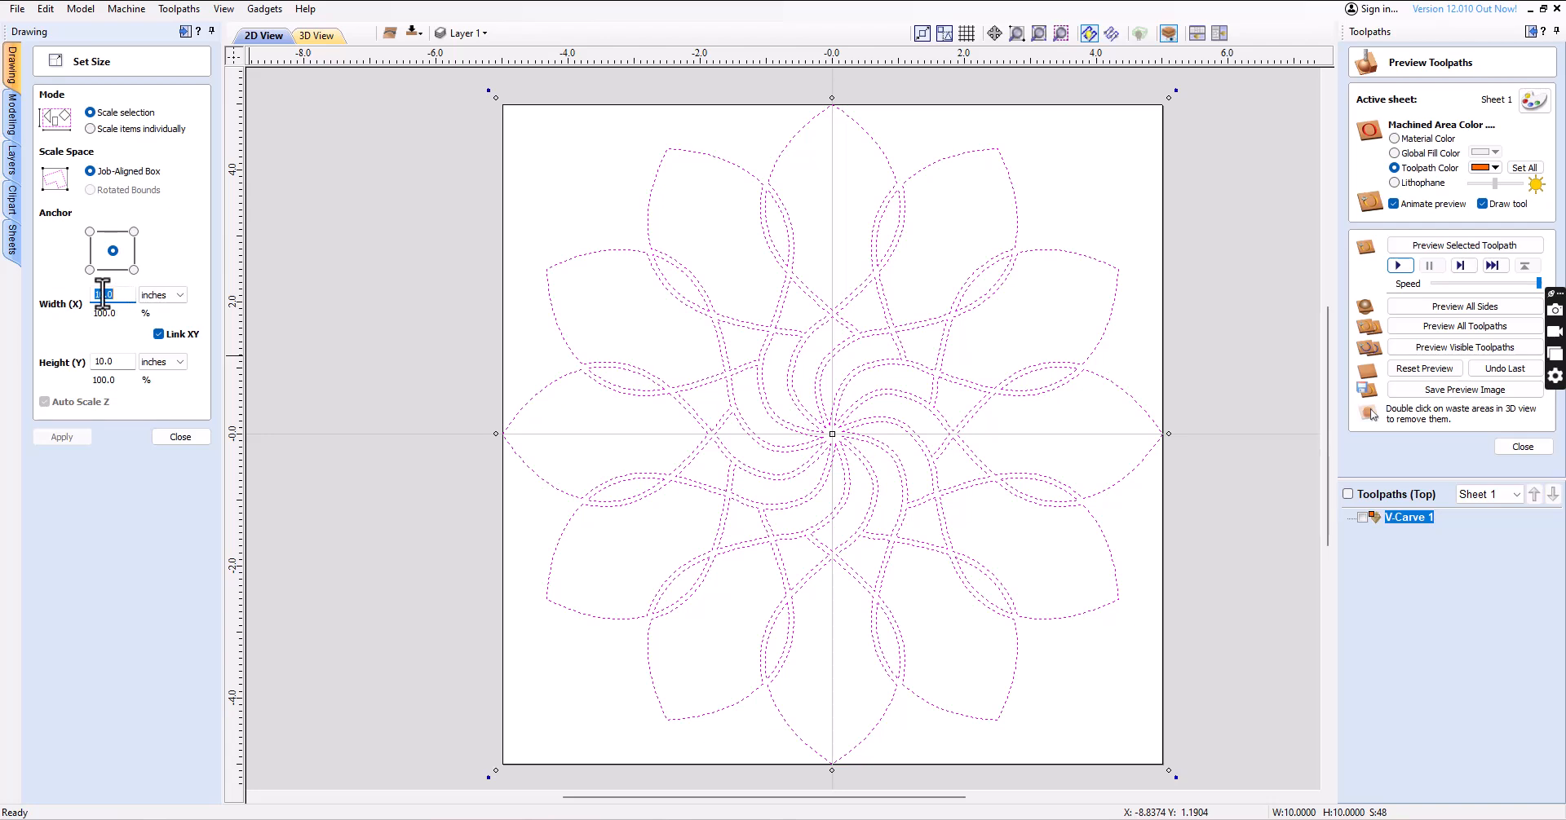
drag(118, 295, 74, 308)
text(9.5)
key(Return)
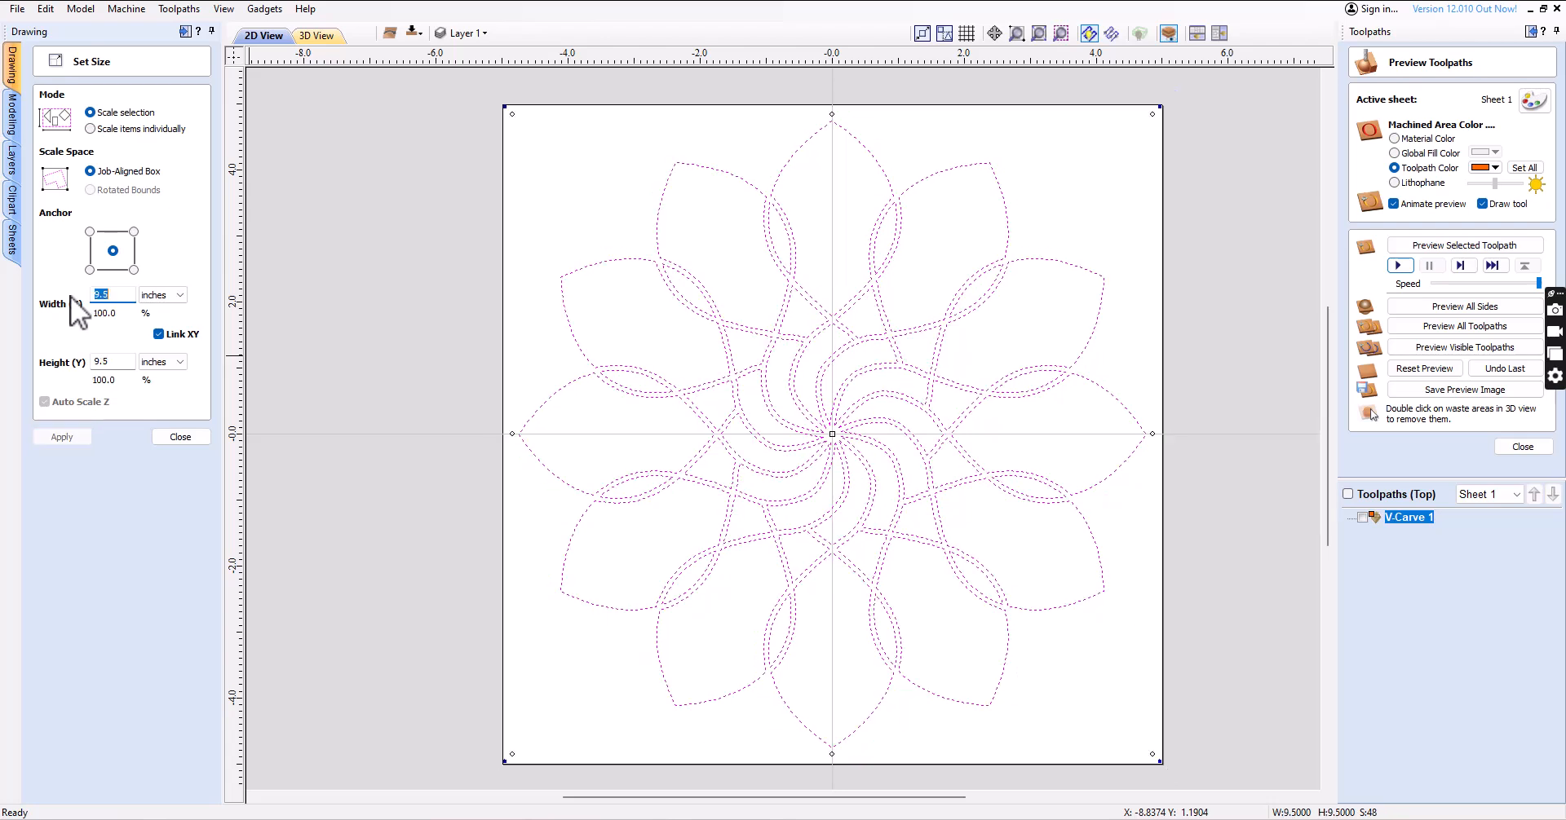
click(179, 438)
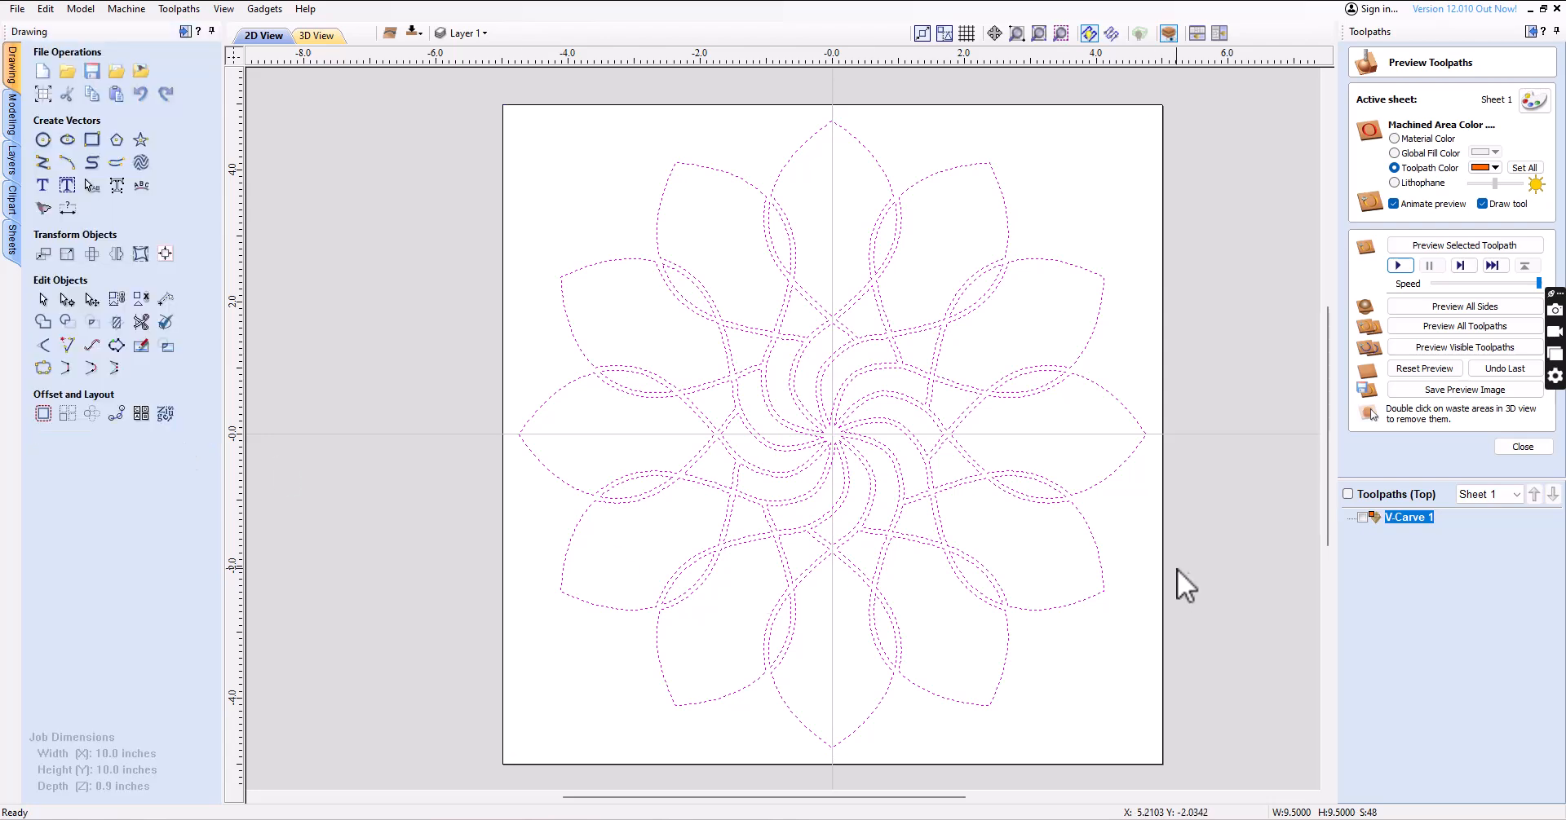
Edit the V-Carve 1 toolpath and assign all the flower's vectors to it, keeping the start depth at 0.0
double_click(1406, 516)
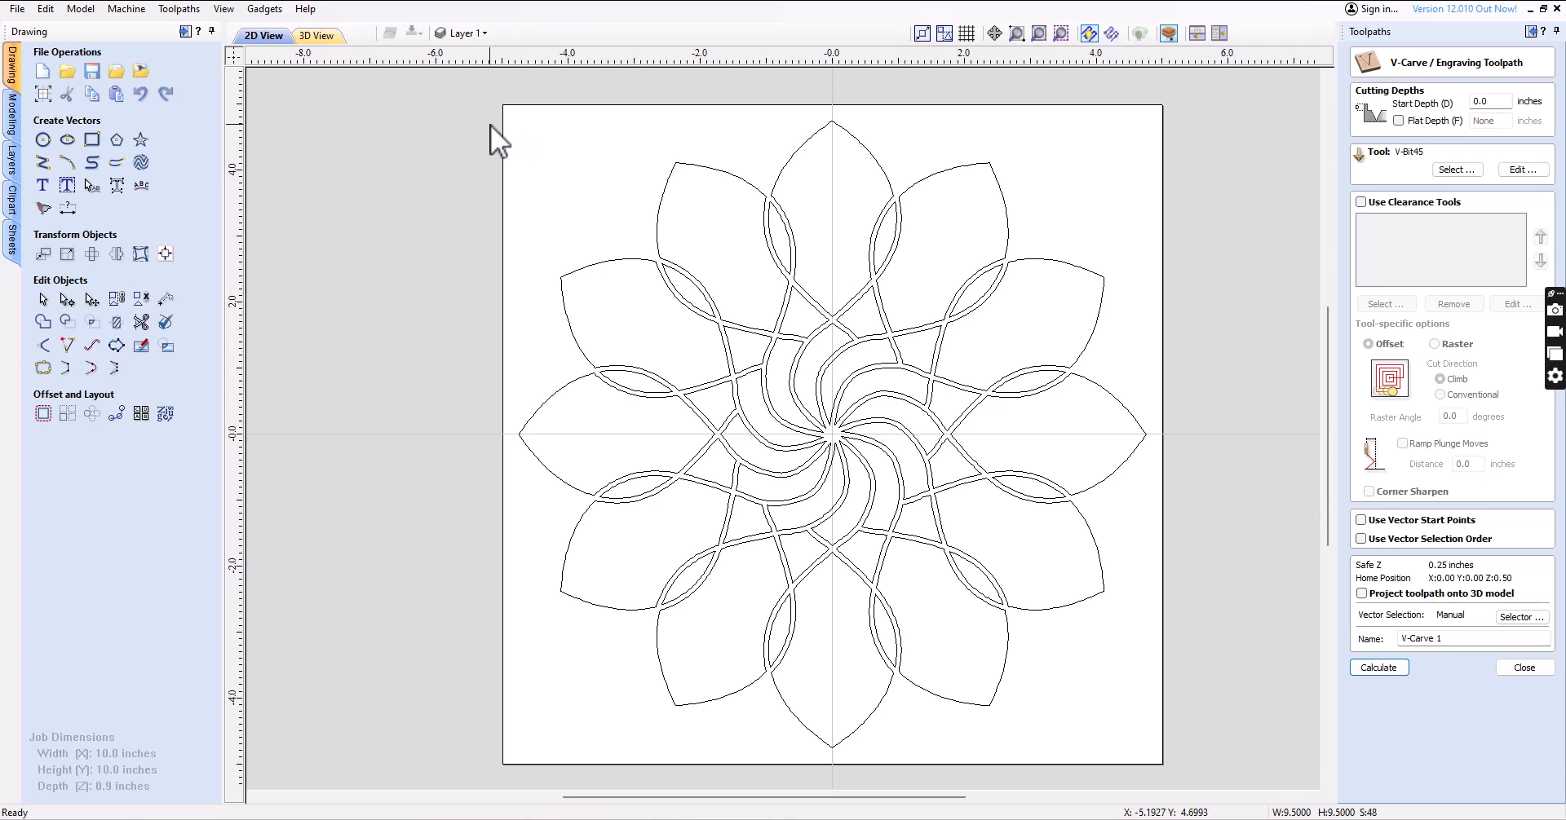
drag(473, 100, 1167, 768)
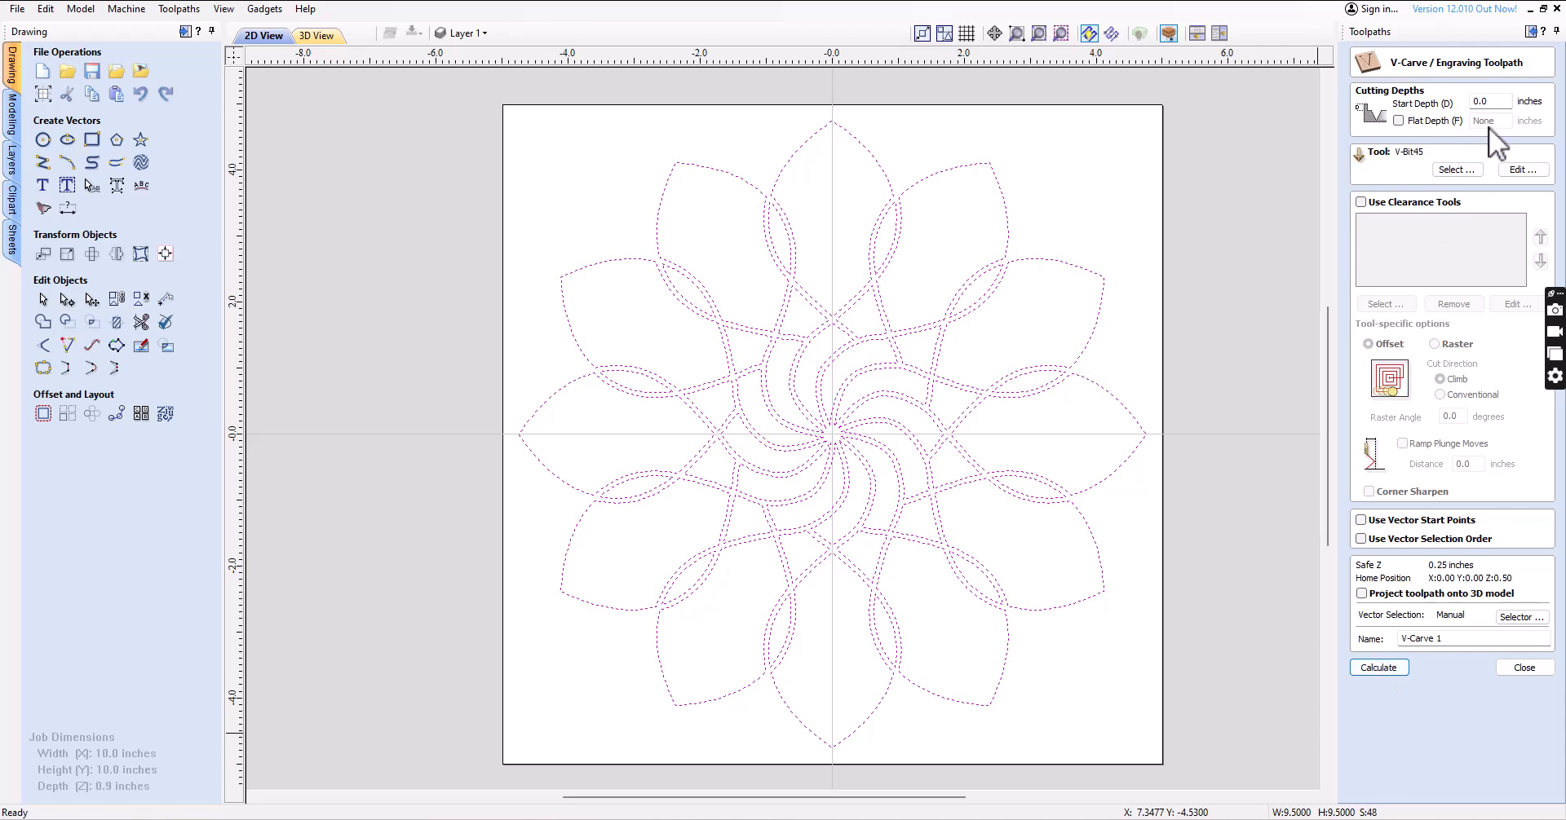
double_click(1490, 101)
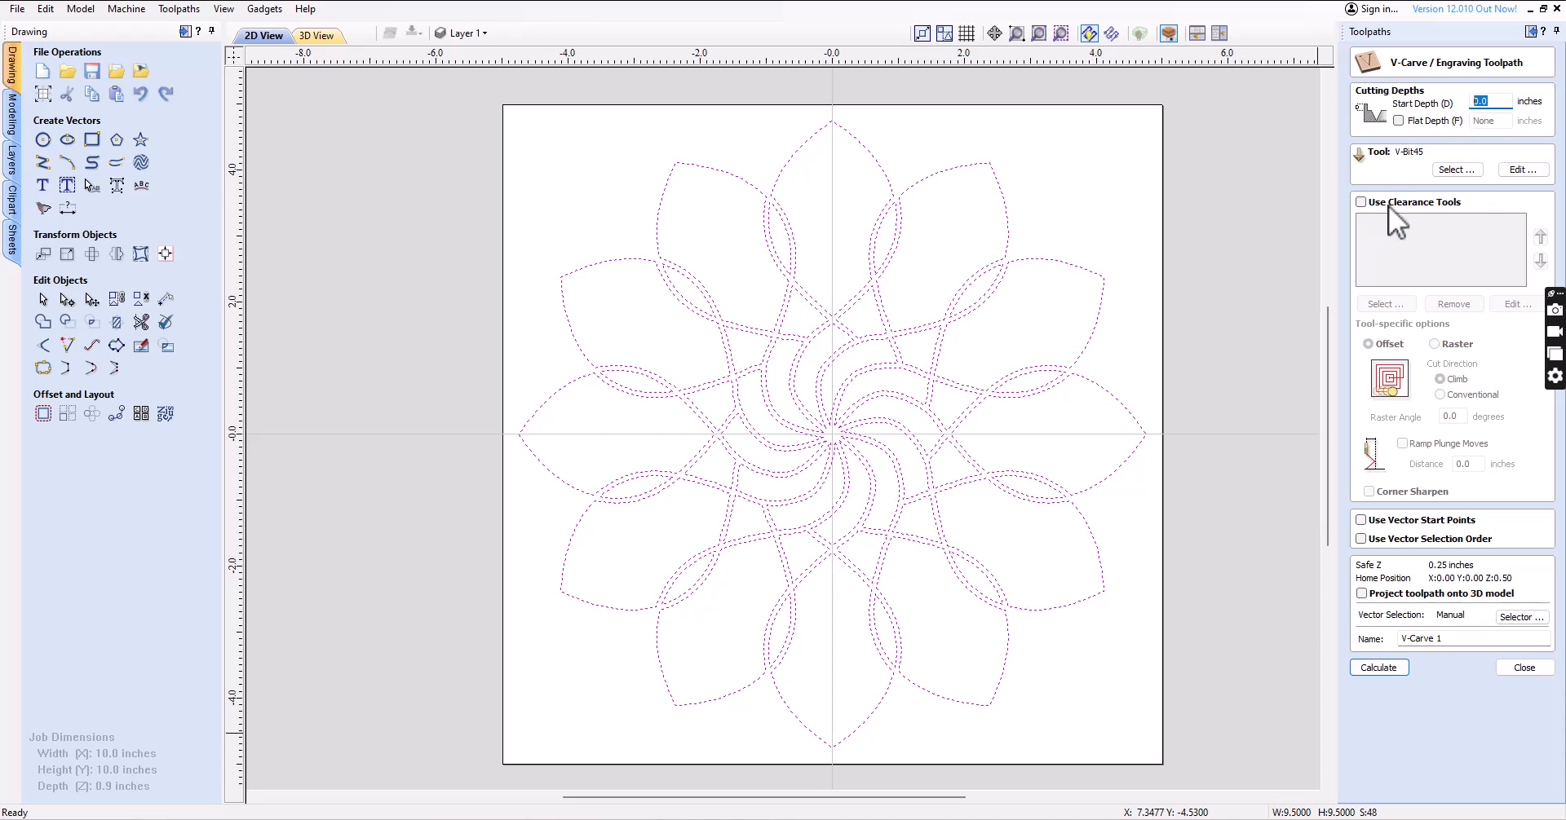
Choose the V-Bit90 tool for the toolpath and set its diameter to 0.25 inches in the tool database
click(1451, 168)
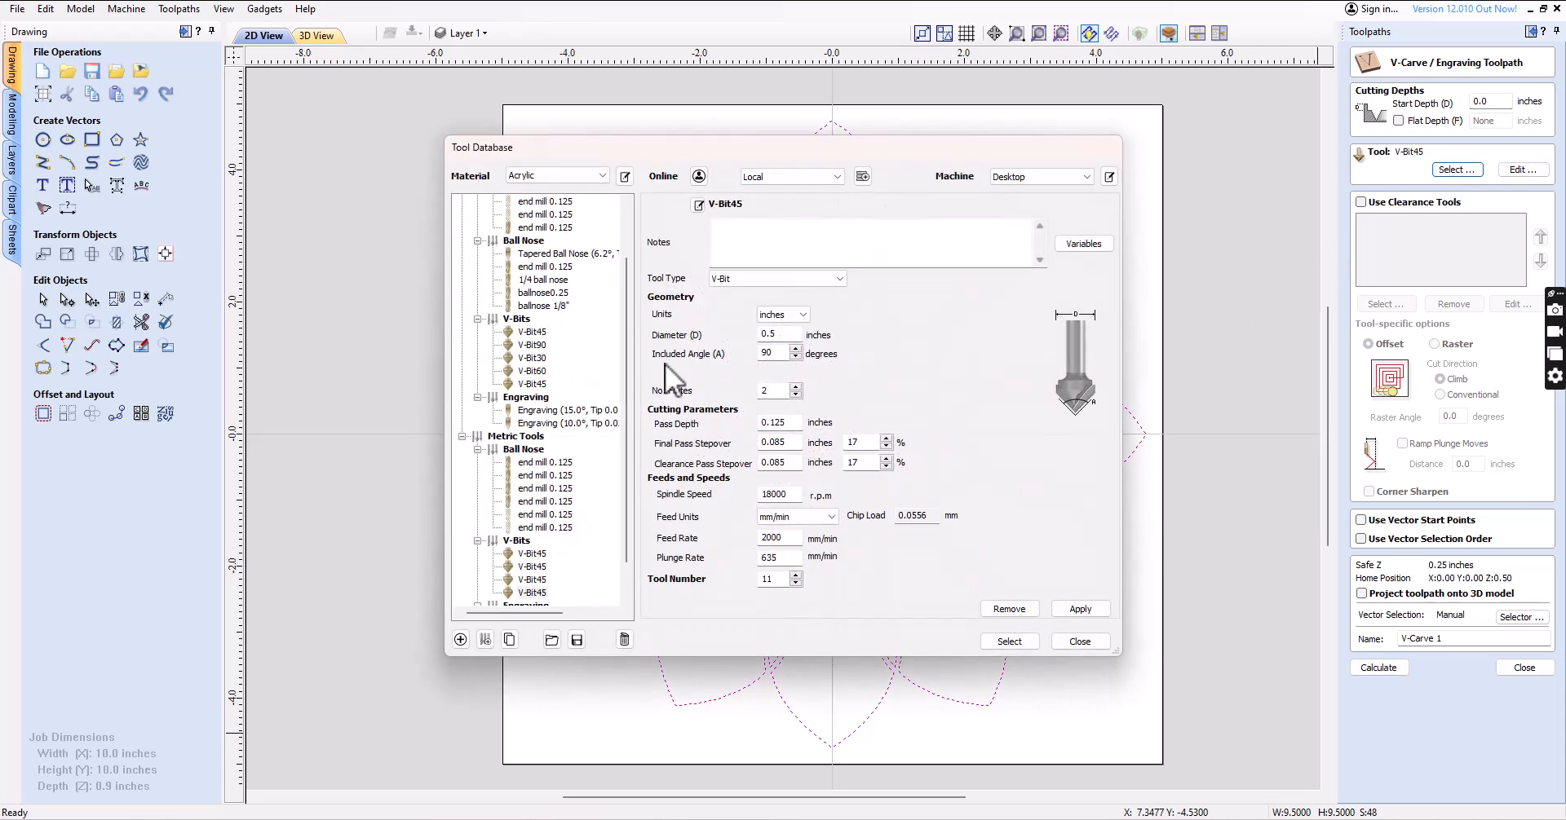
click(539, 345)
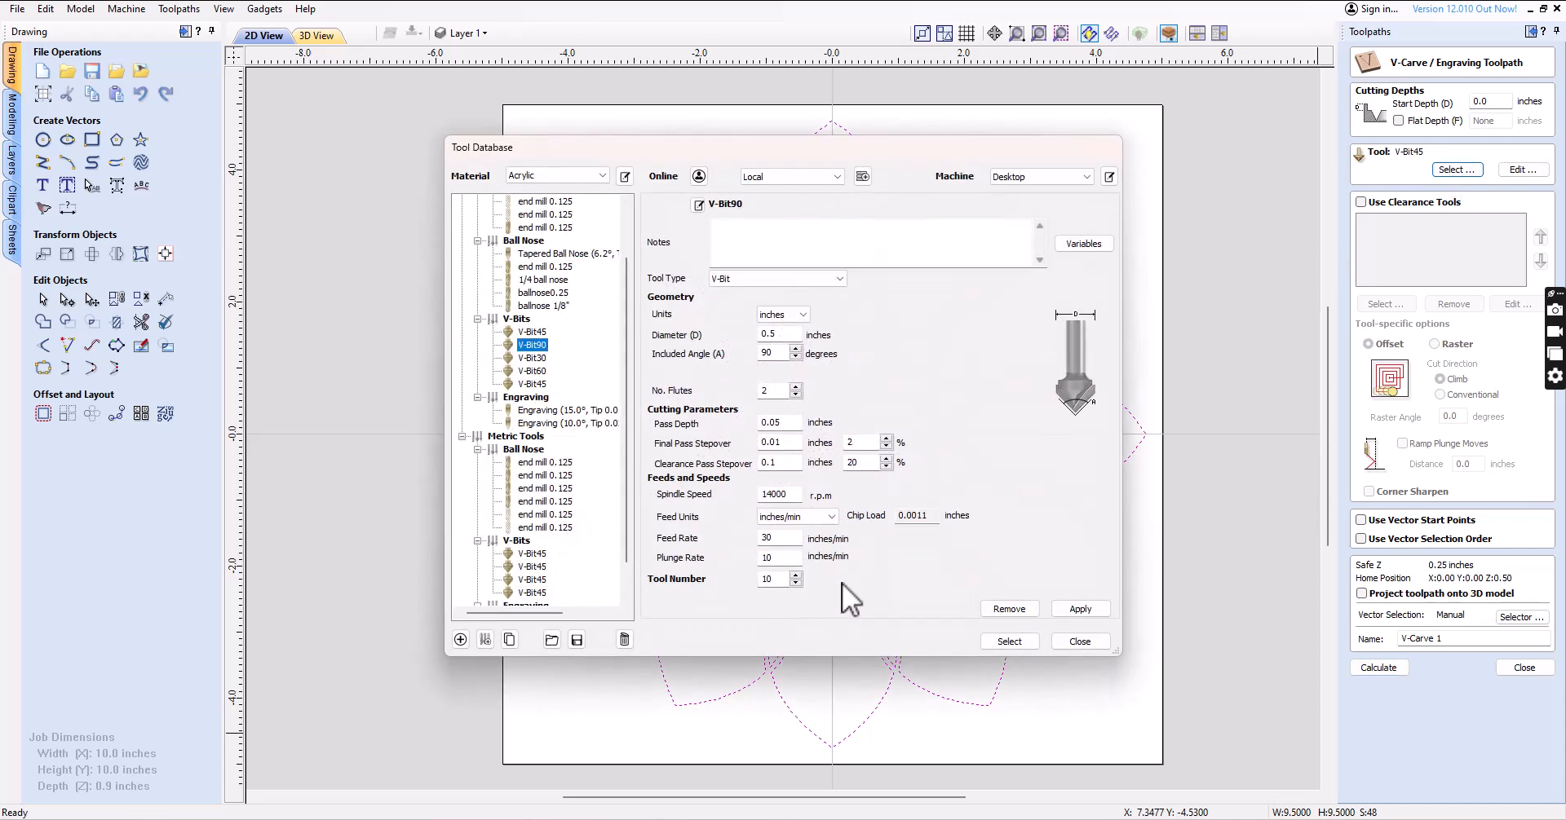
click(777, 334)
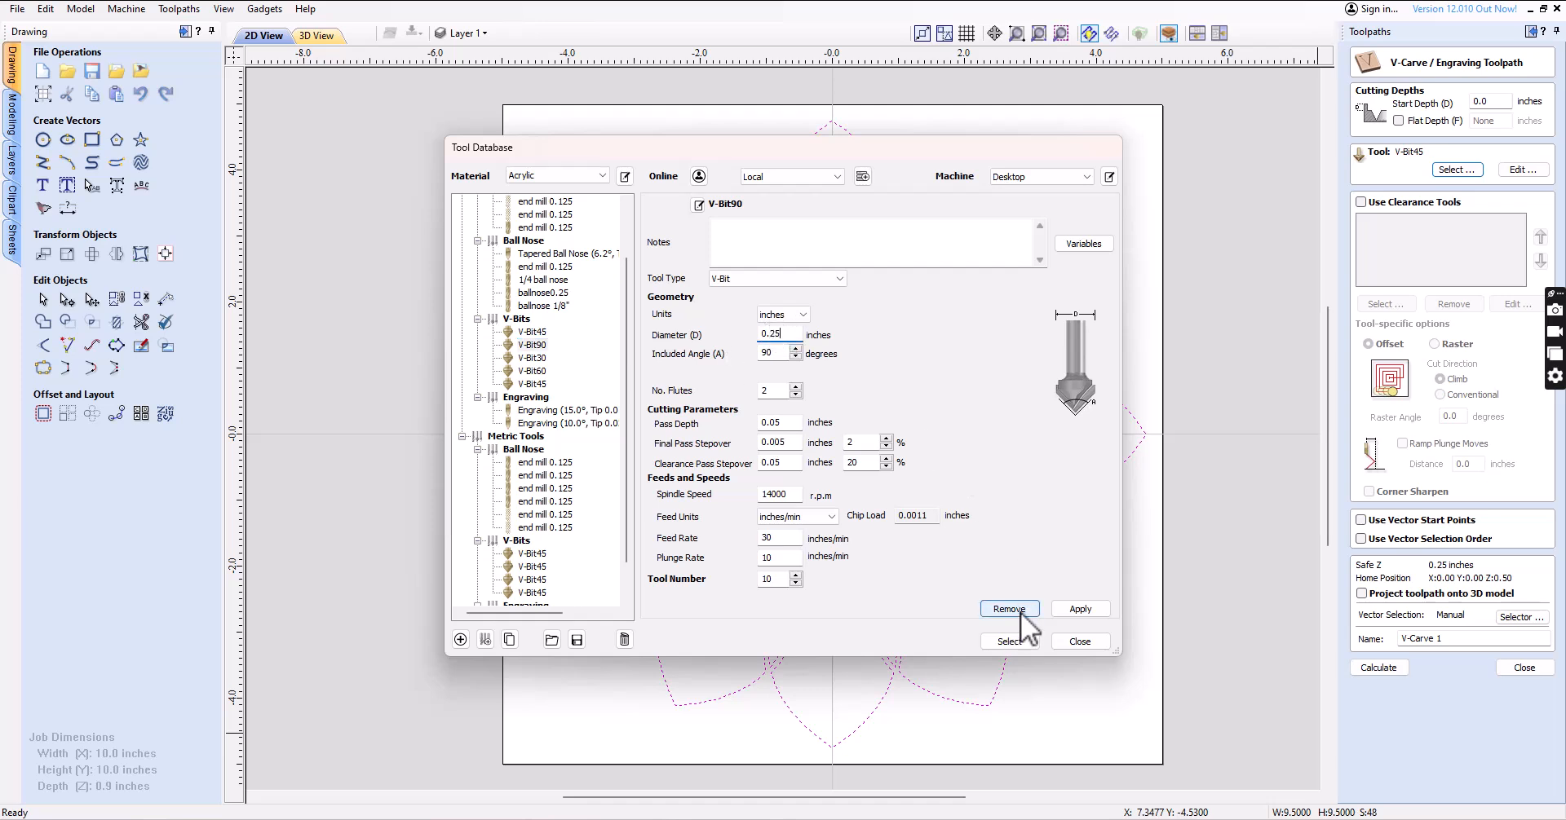
click(1080, 610)
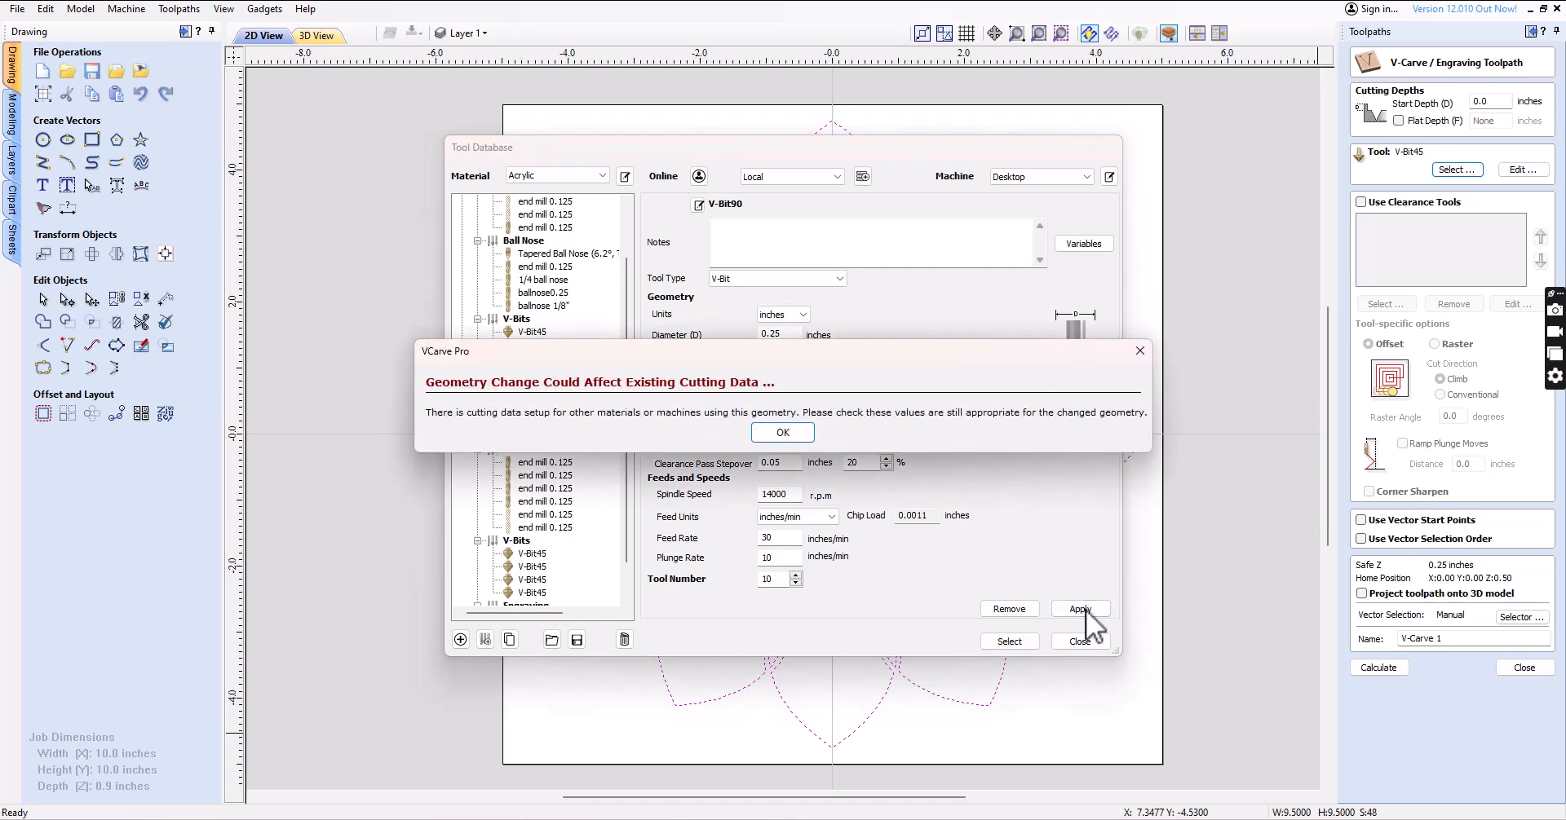
click(781, 432)
click(1011, 645)
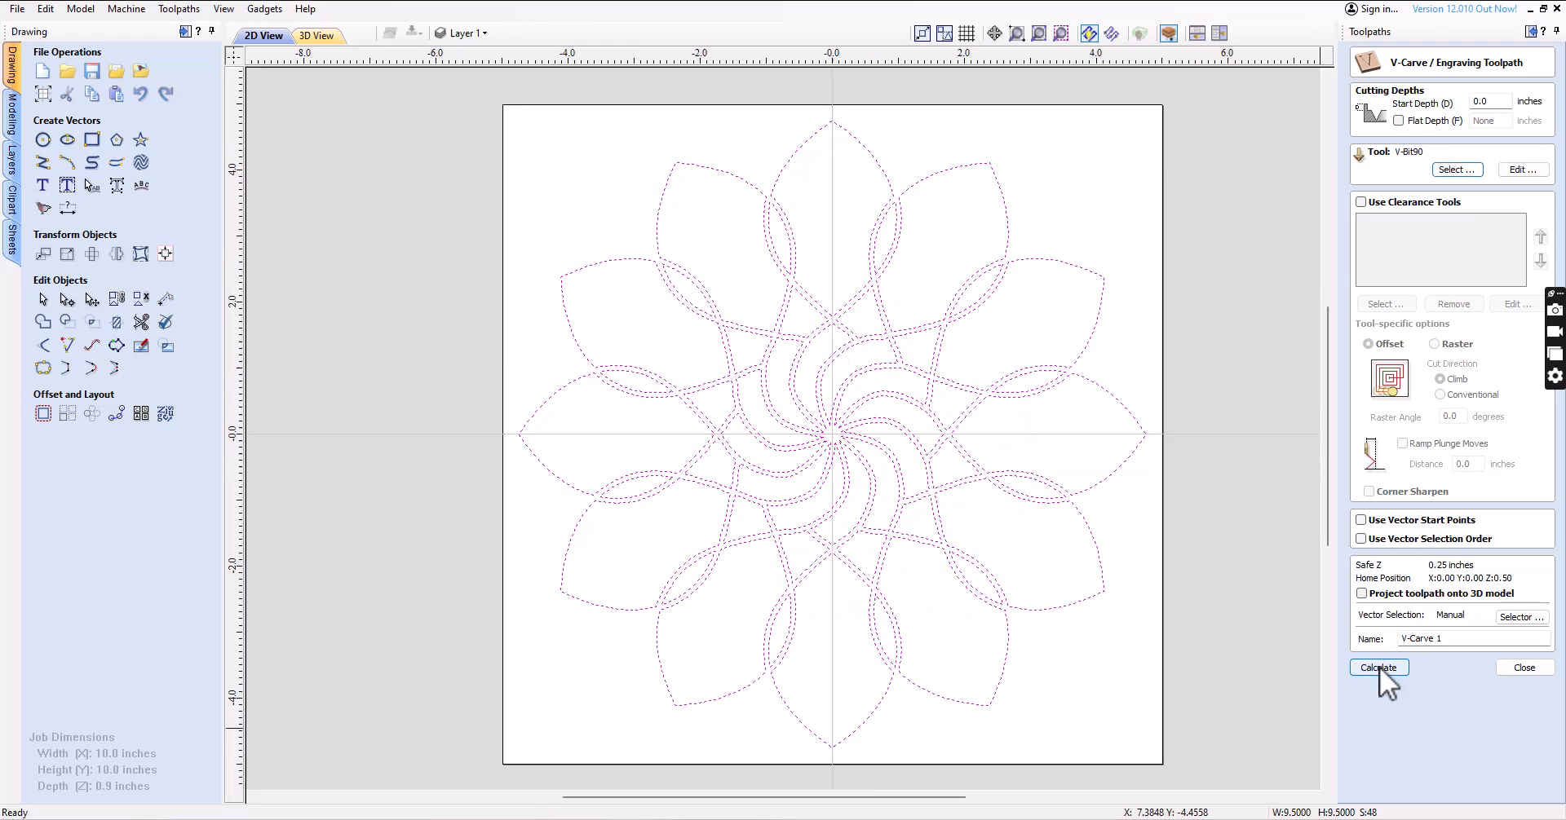
Calculate the V-Carve 1 toolpath, reset the old preview and simulate the carving of the flower
click(1378, 667)
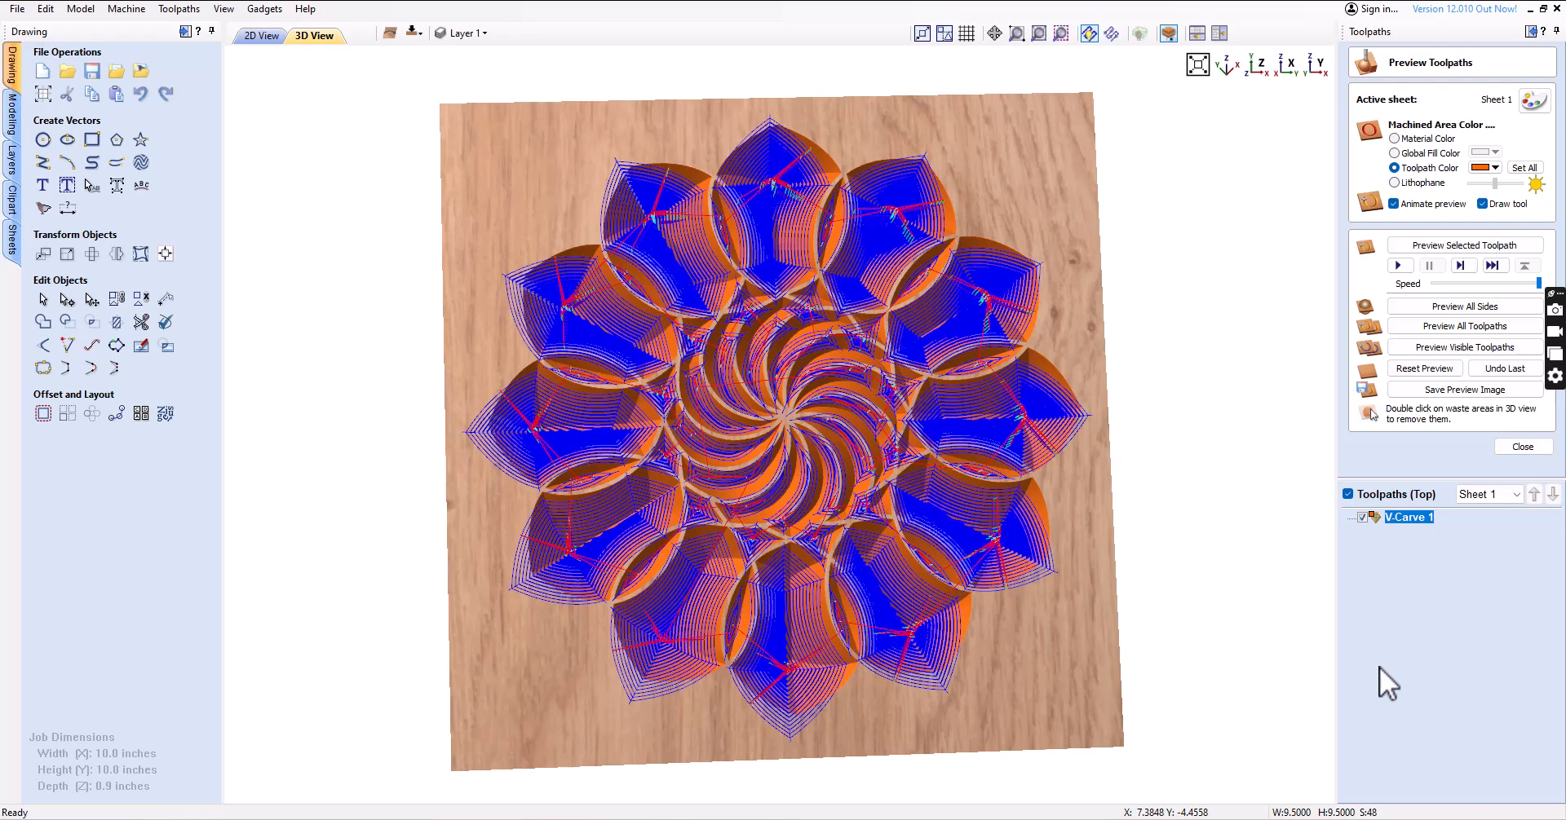
click(1411, 370)
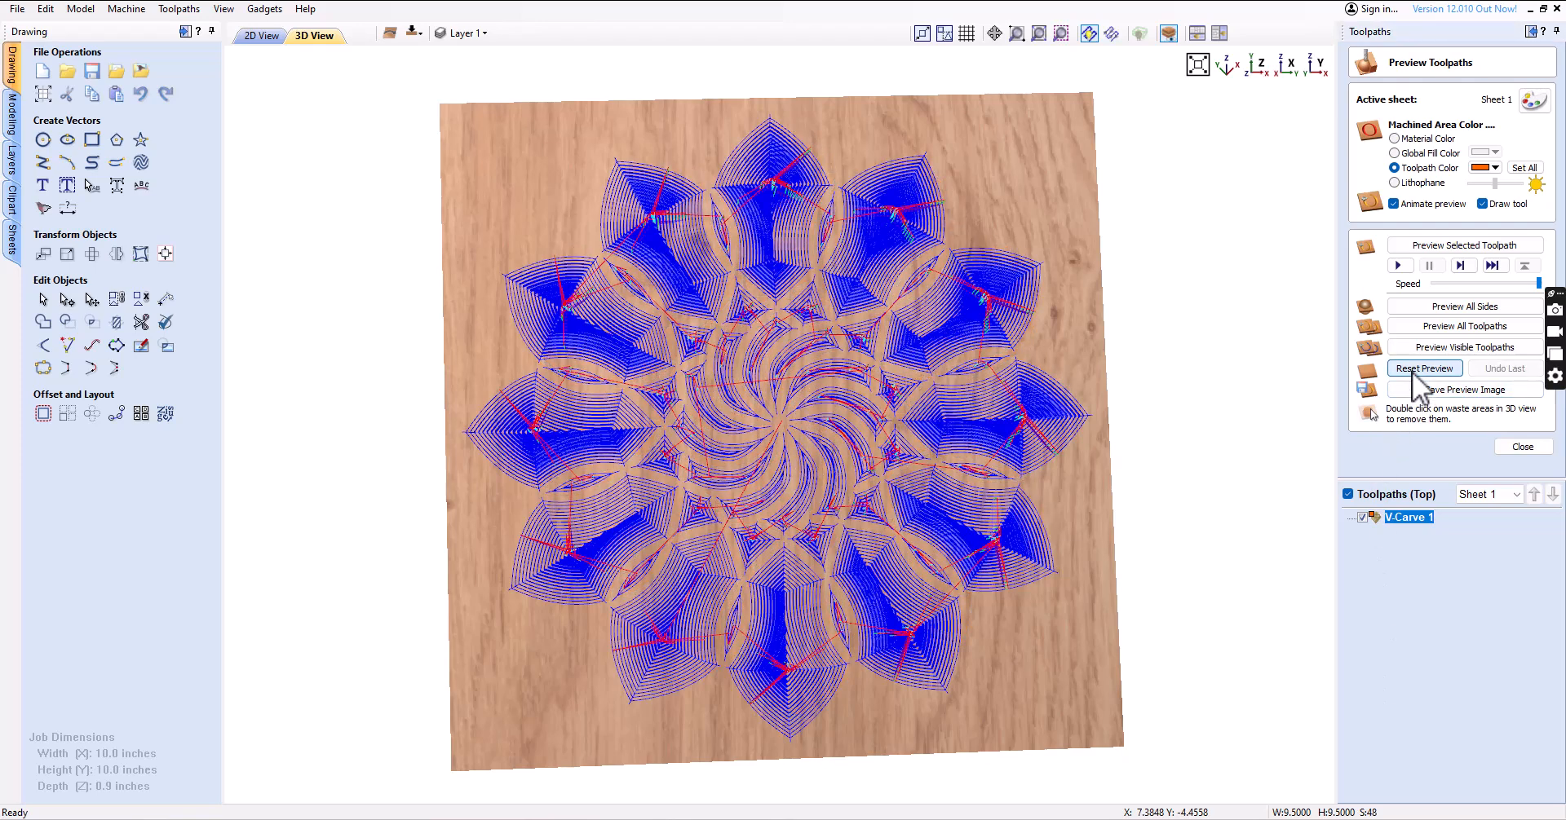
click(1399, 266)
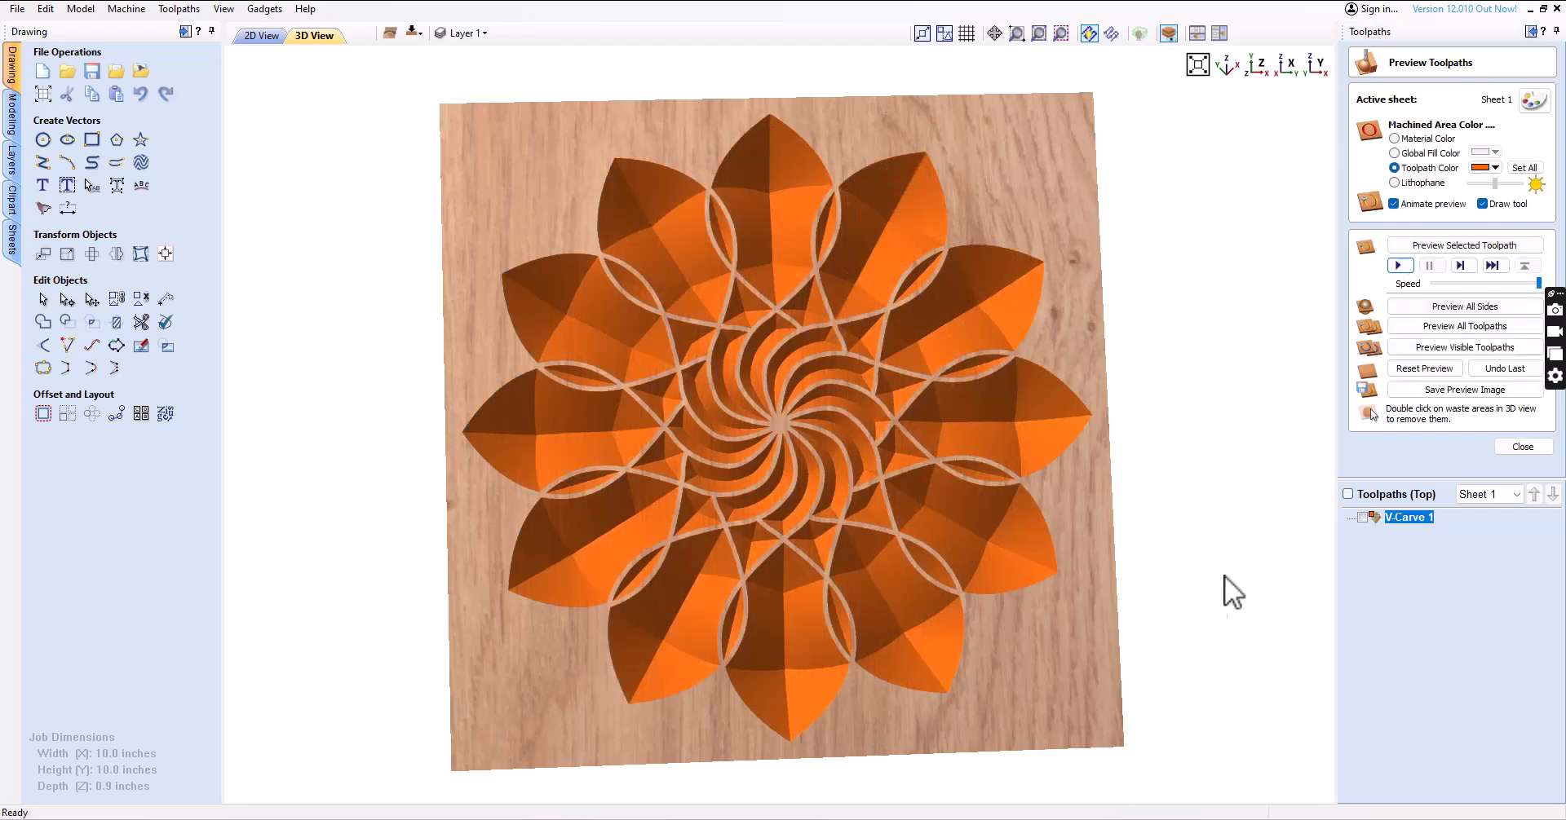
Examine the carved flower preview in 3D from several angles and compare it with the 2D vector layout
drag(882, 654, 864, 548)
drag(967, 463, 679, 537)
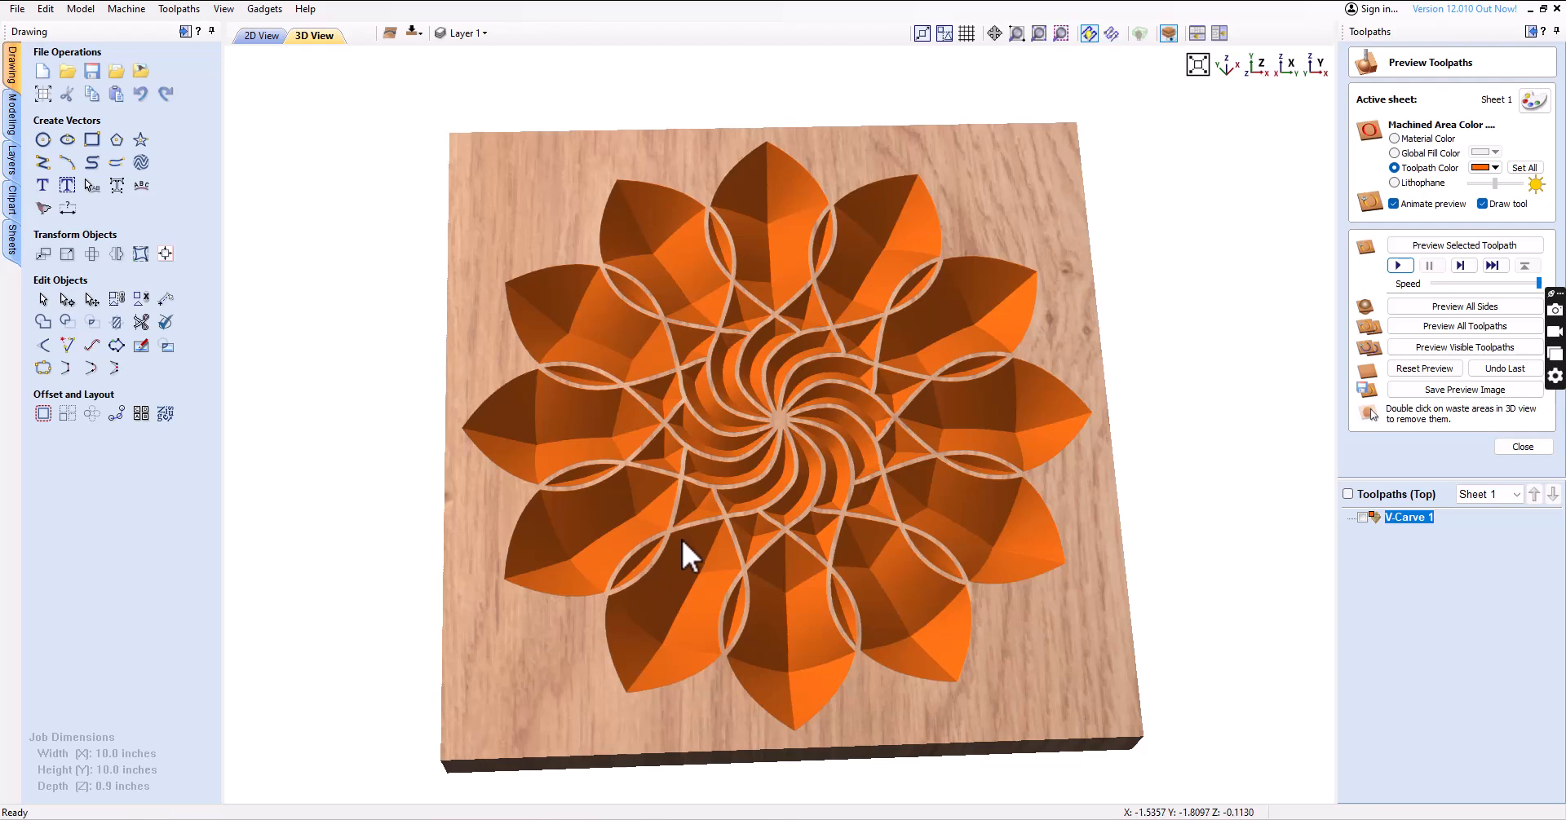
scroll(800, 540, up, 5)
scroll(797, 538, down, 6)
drag(714, 557, 842, 498)
scroll(849, 495, up, 2)
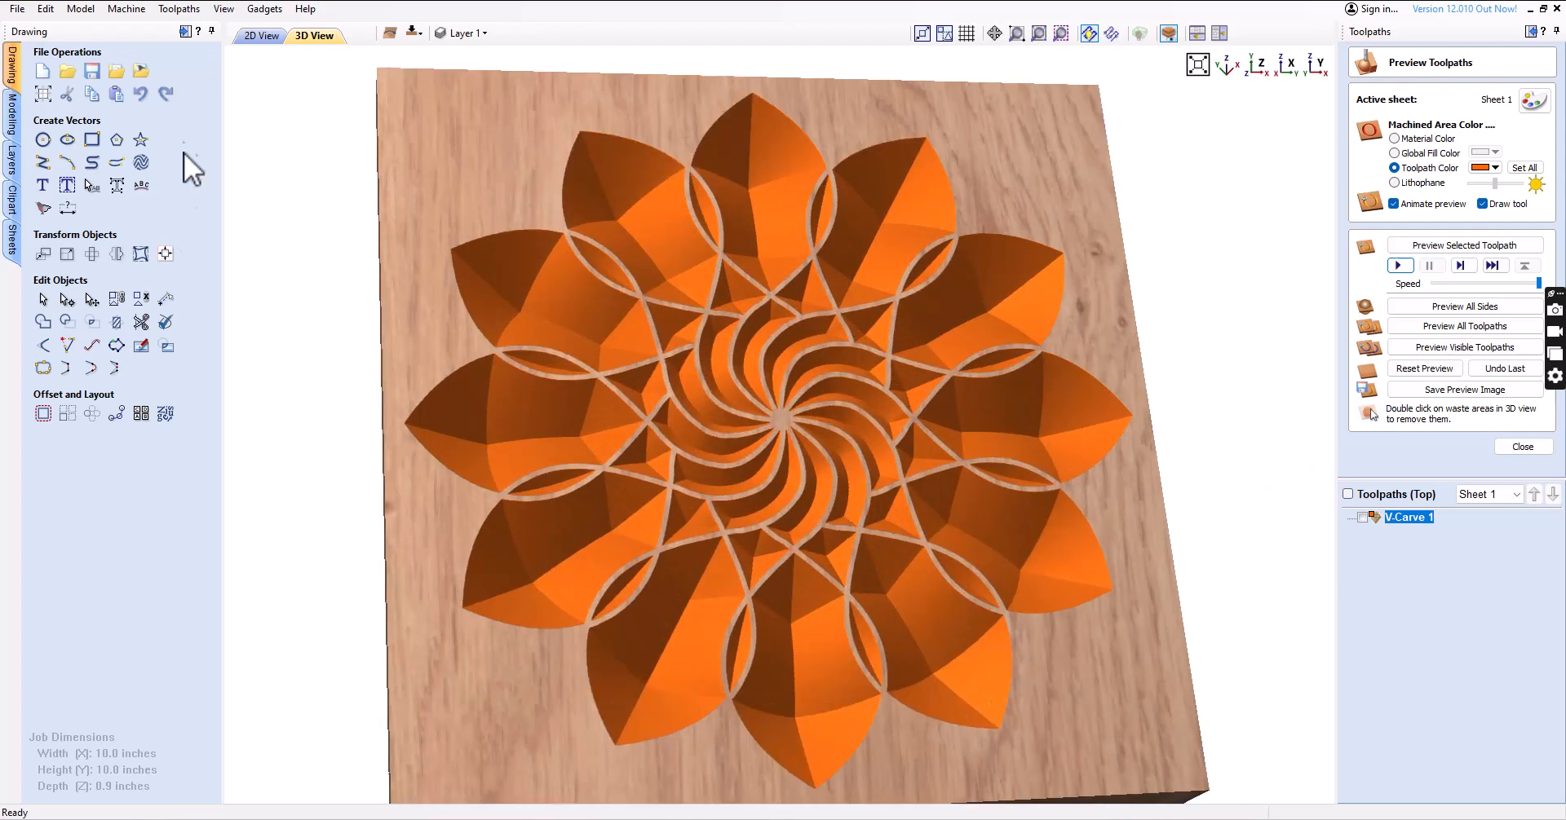
click(259, 36)
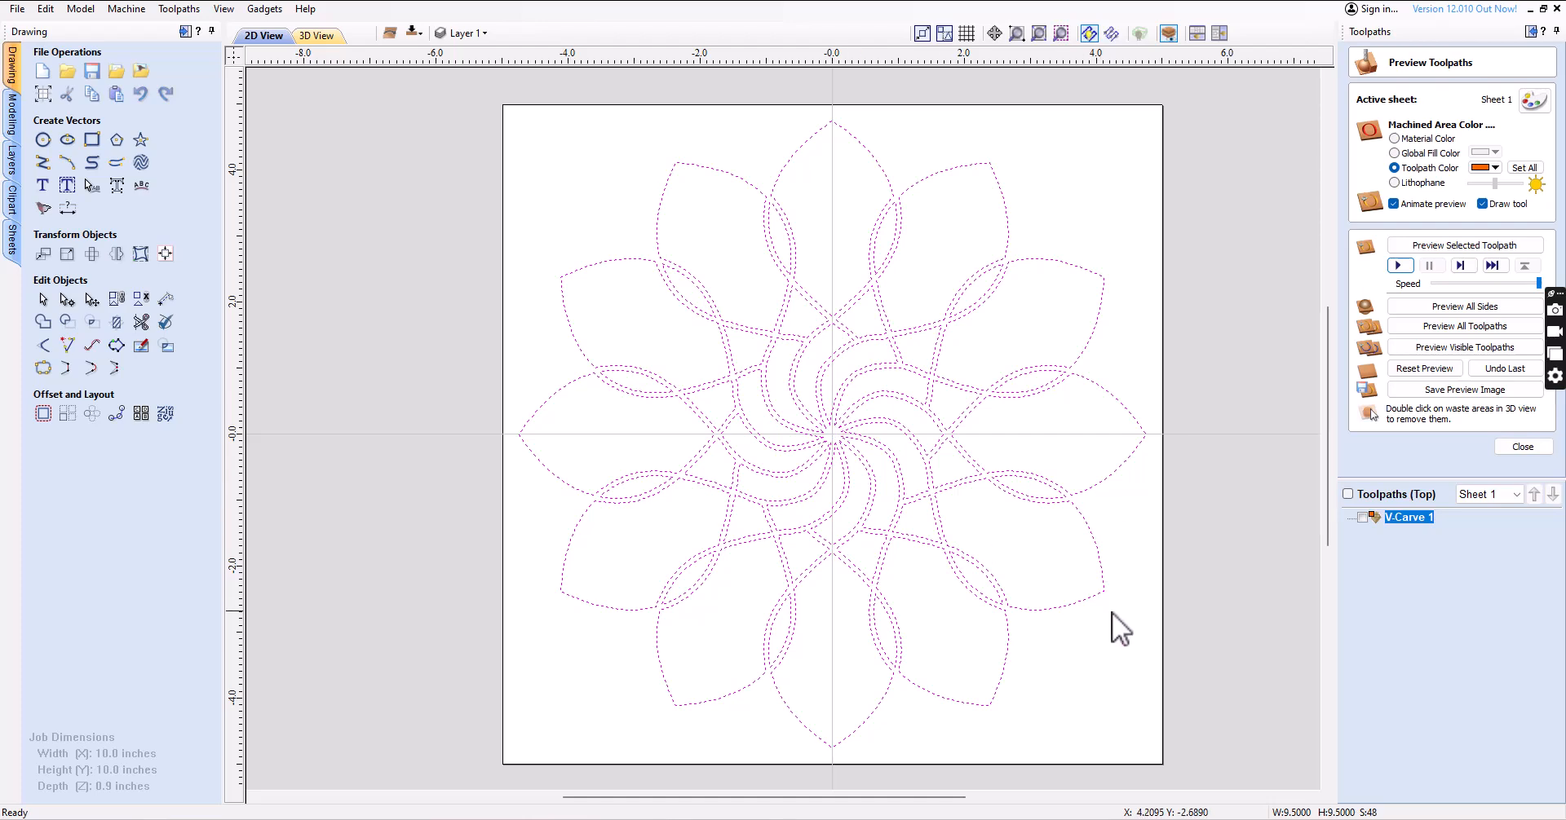
scroll(914, 502, up, 2)
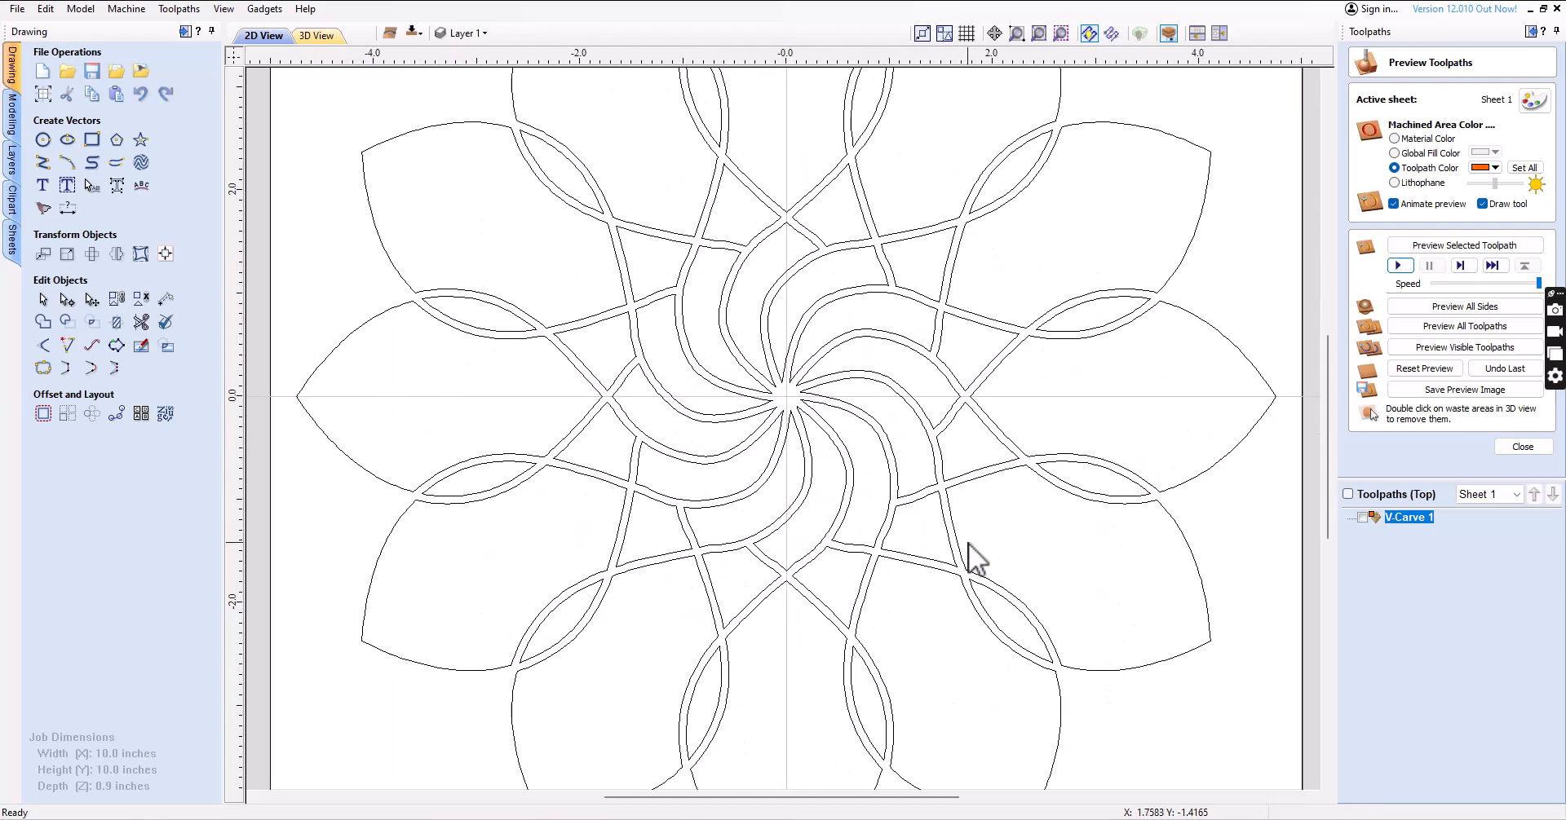
scroll(974, 559, down, 2)
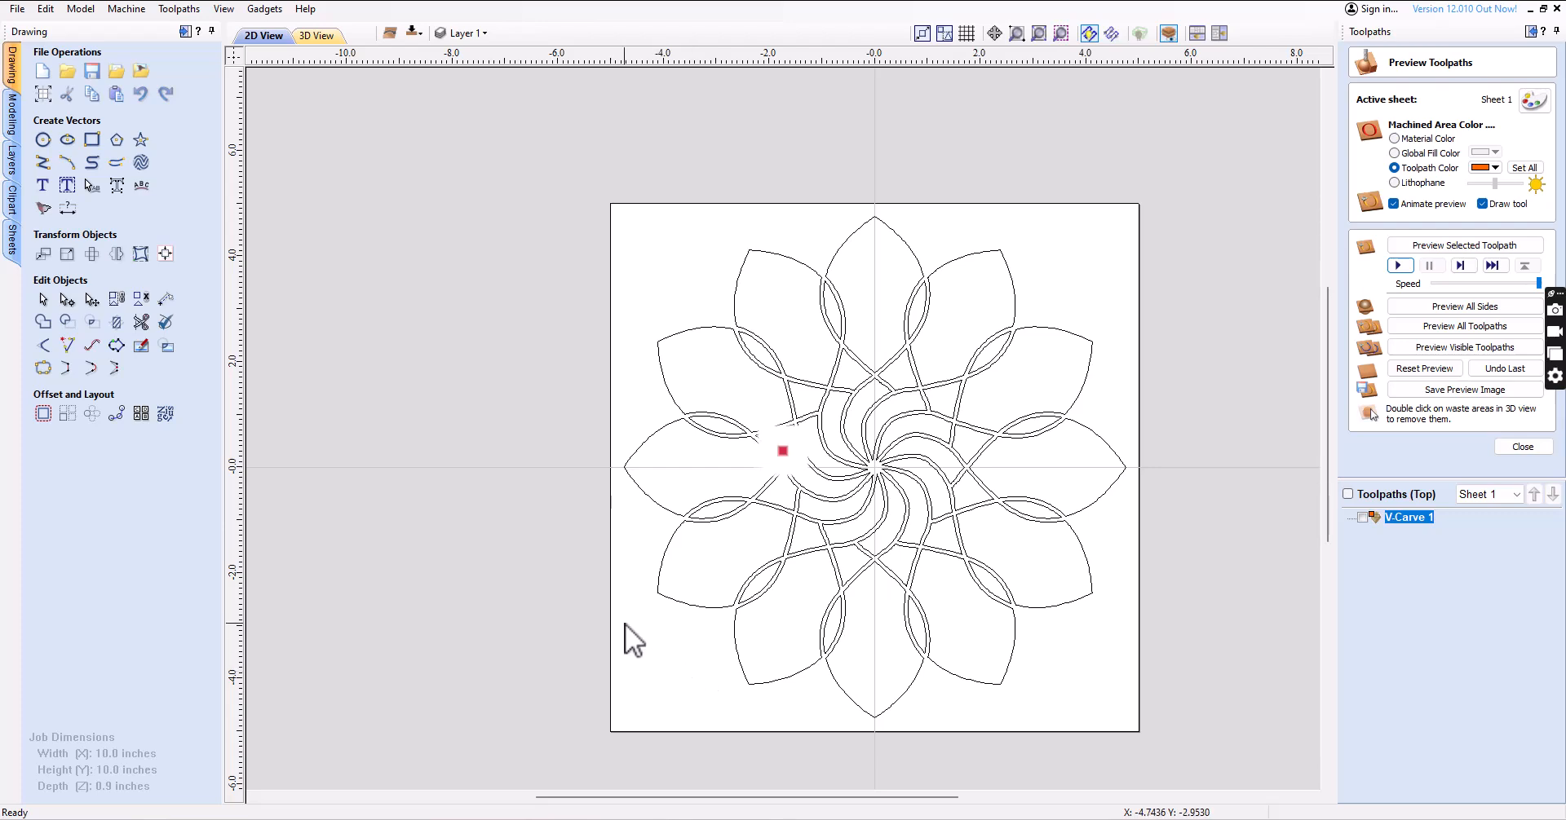
click(338, 36)
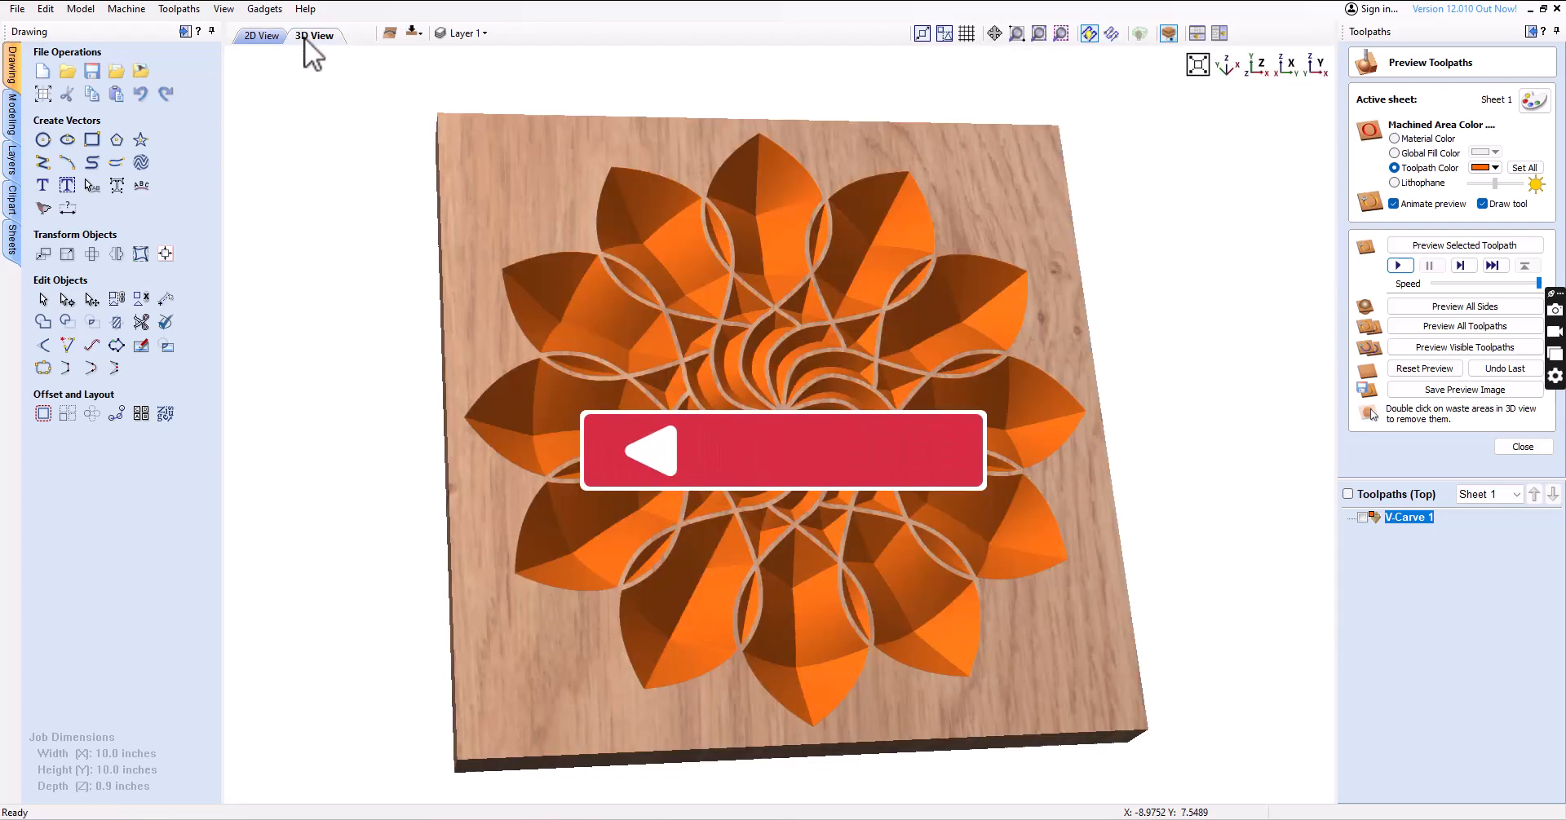
scroll(895, 492, up, 3)
drag(652, 504, 641, 464)
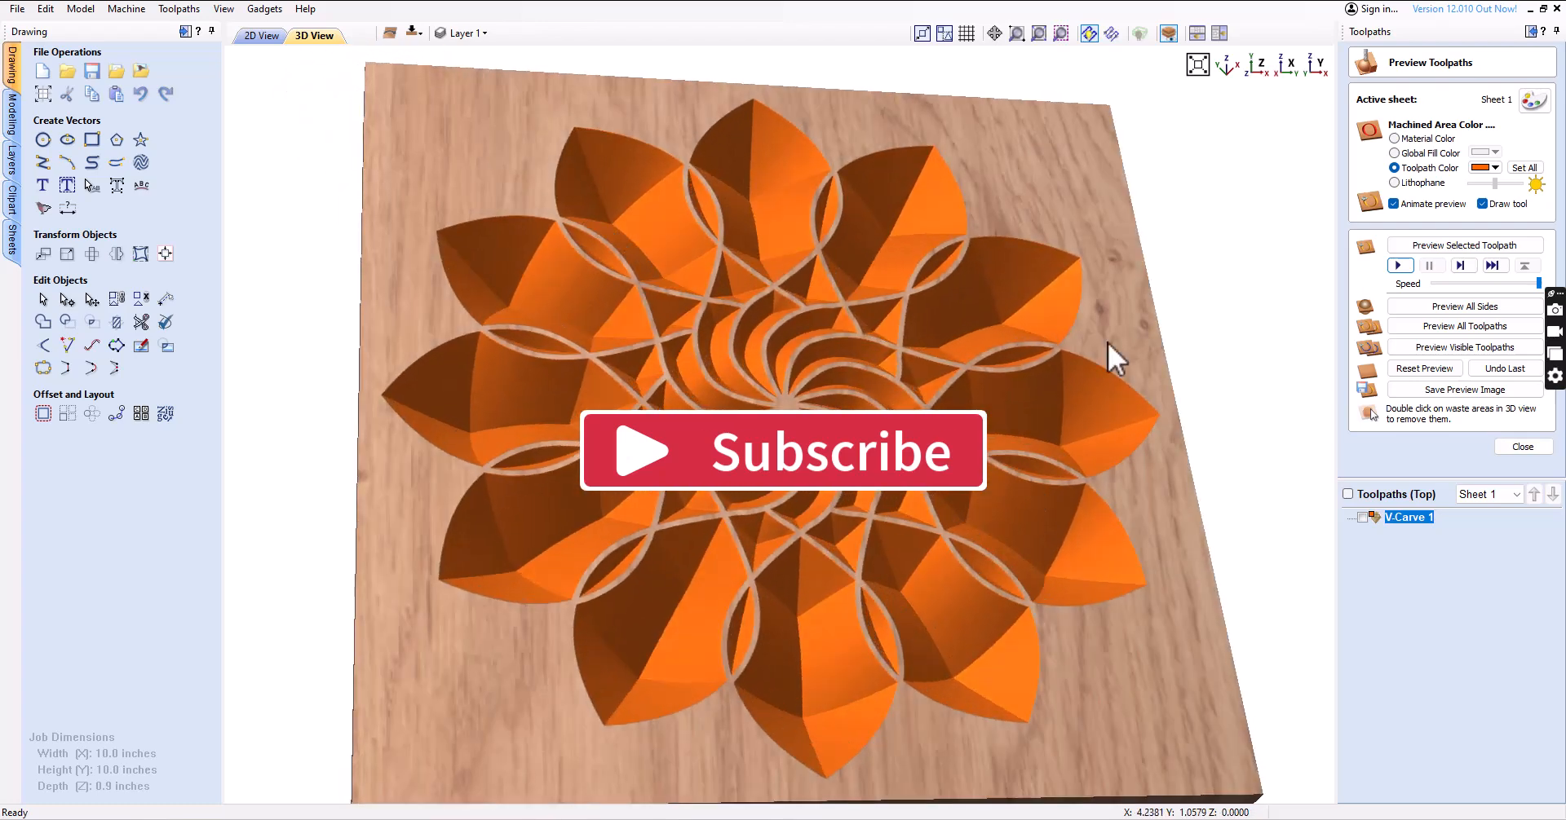